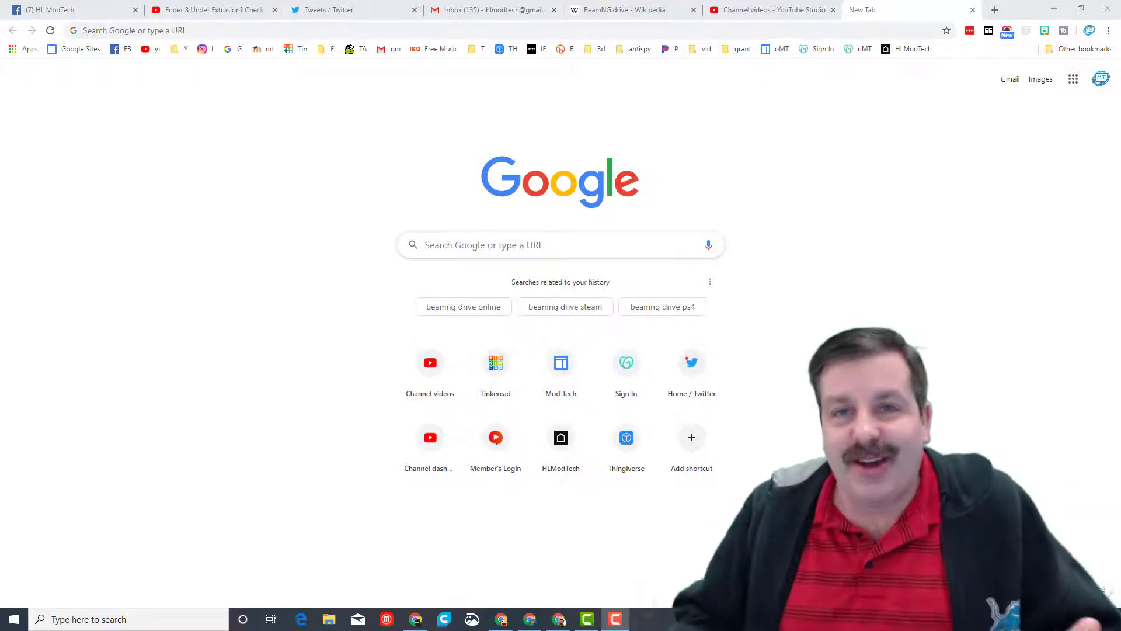
# Step: Open my.sketchup.com/app and start a new model from the Simple Template - Millimeters
pyautogui.click(194, 30)
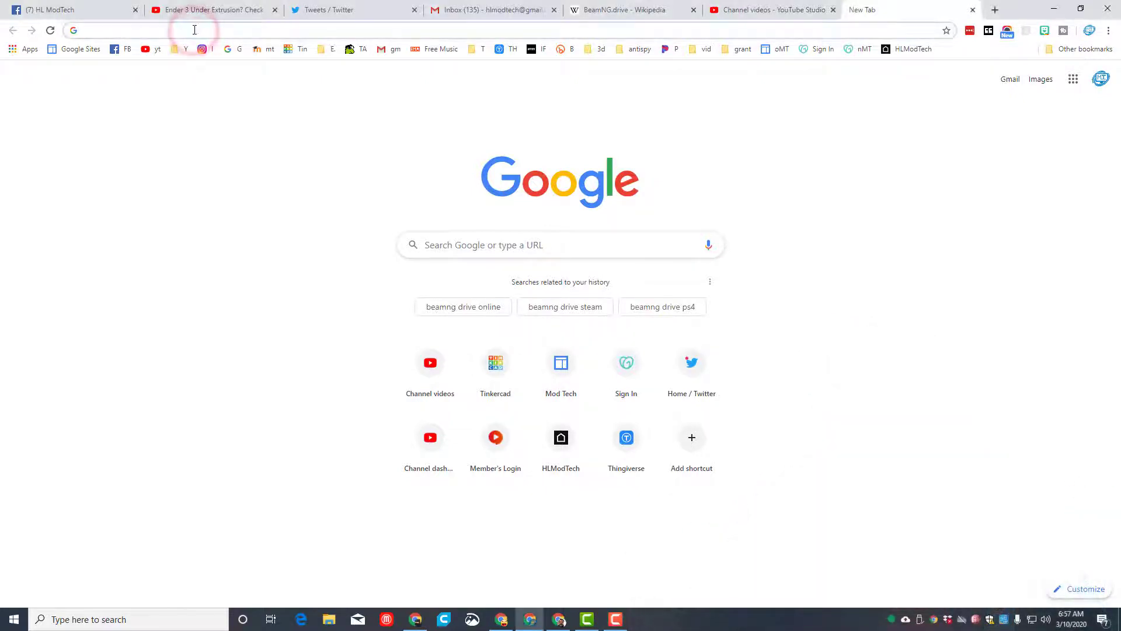
pyautogui.write('my.sketchup.com/app')
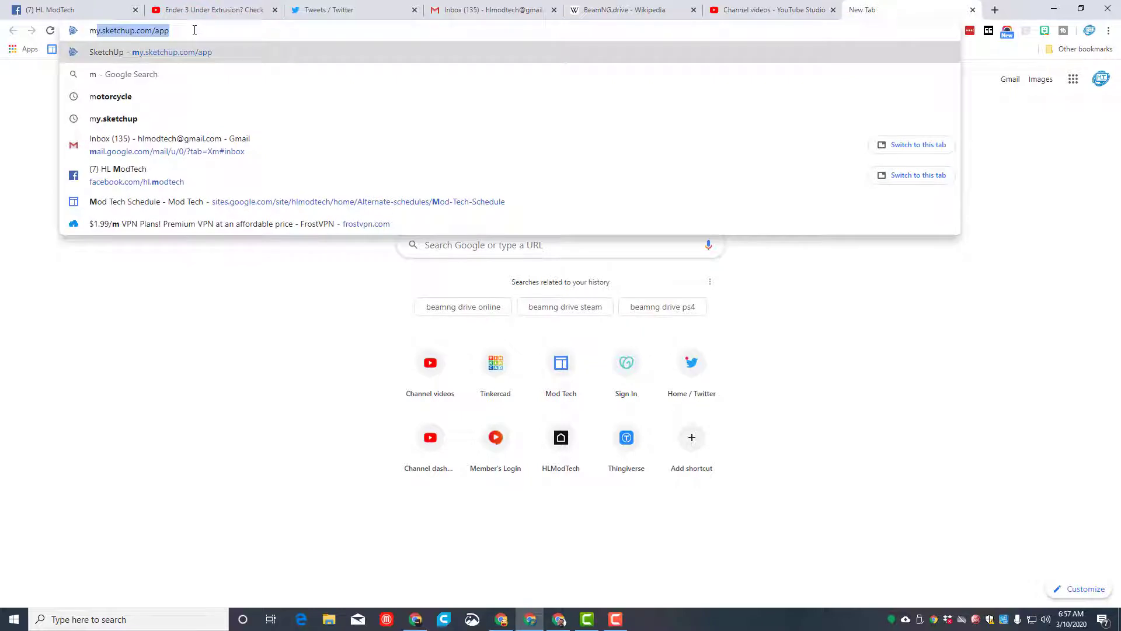
pyautogui.press('Return')
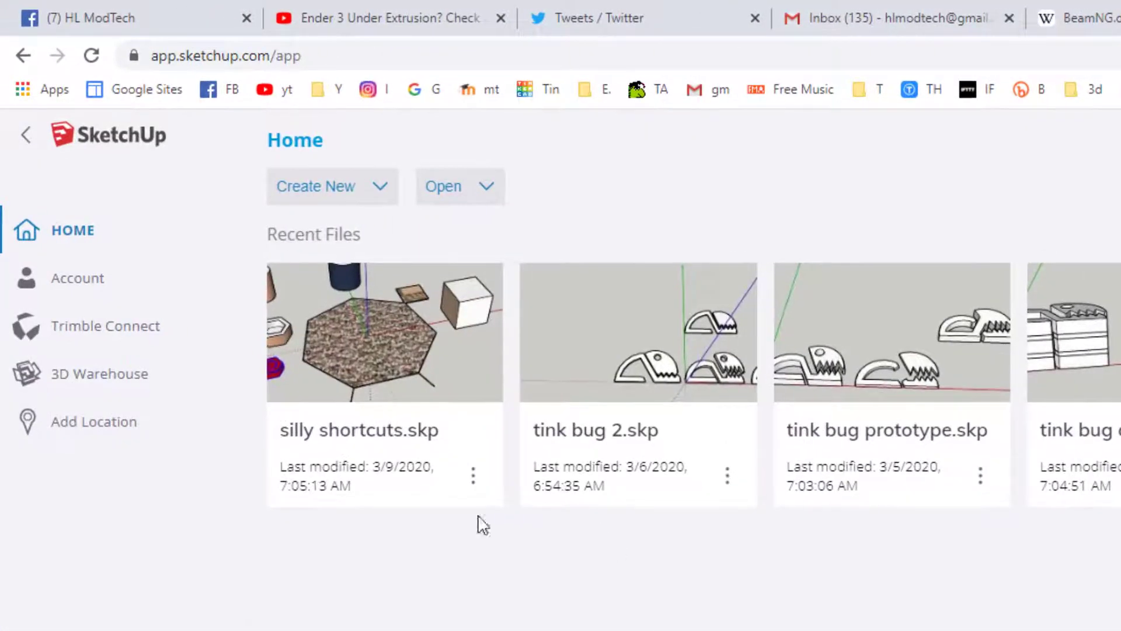
pyautogui.click(345, 186)
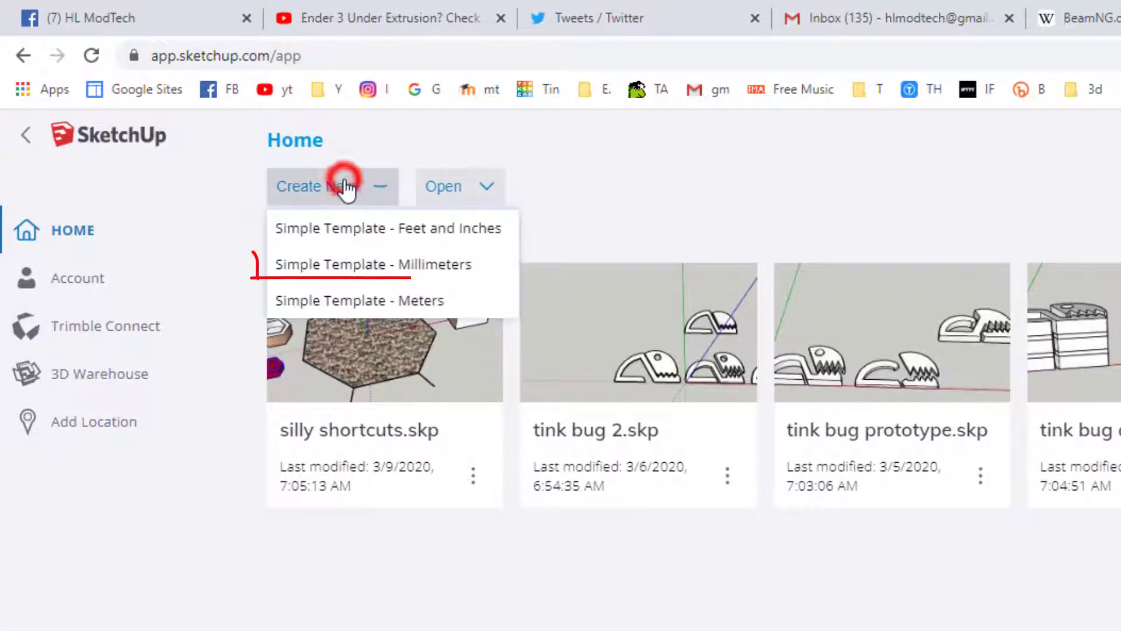
pyautogui.click(379, 270)
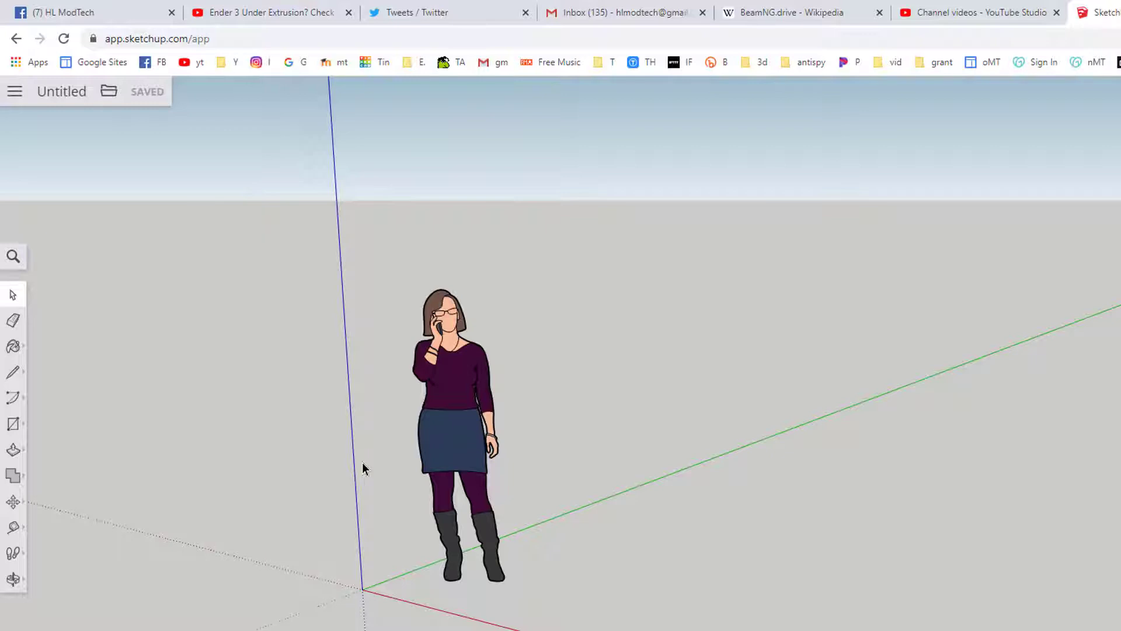
# Step: Delete the placeholder person figure and save the empty model as 'bug that bites'
pyautogui.click(474, 407)
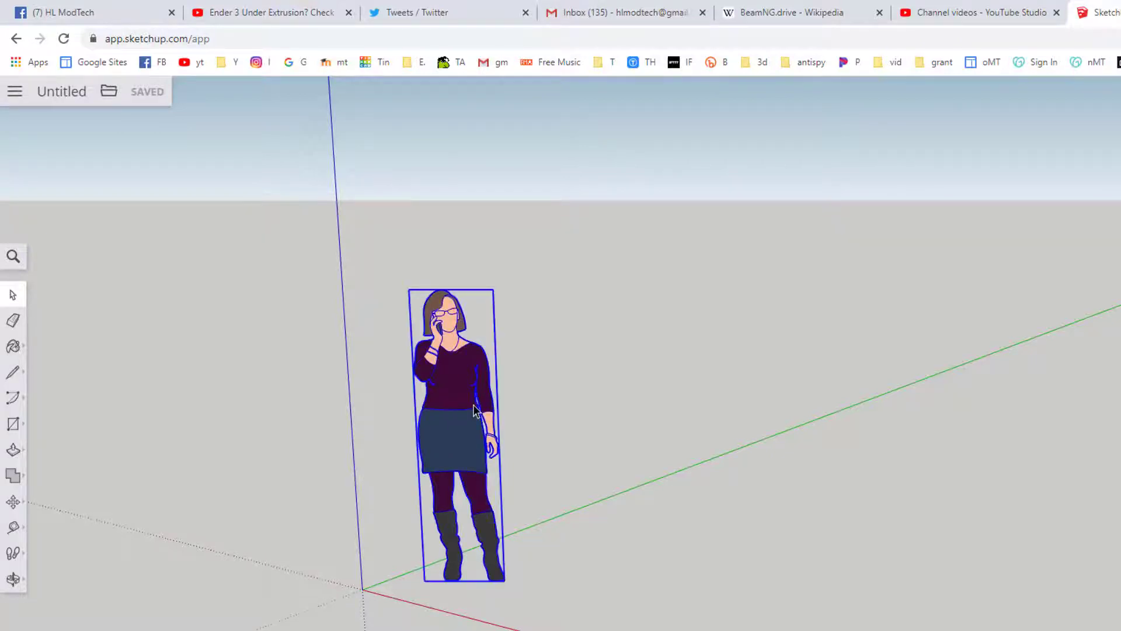
pyautogui.press('Delete')
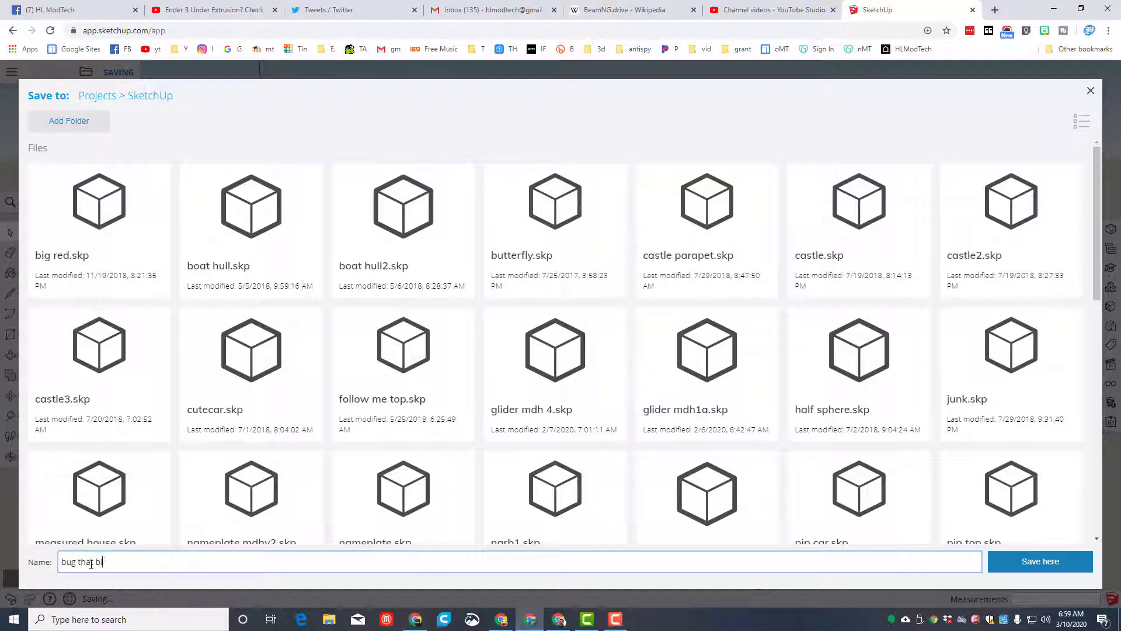
pyautogui.press('Return')
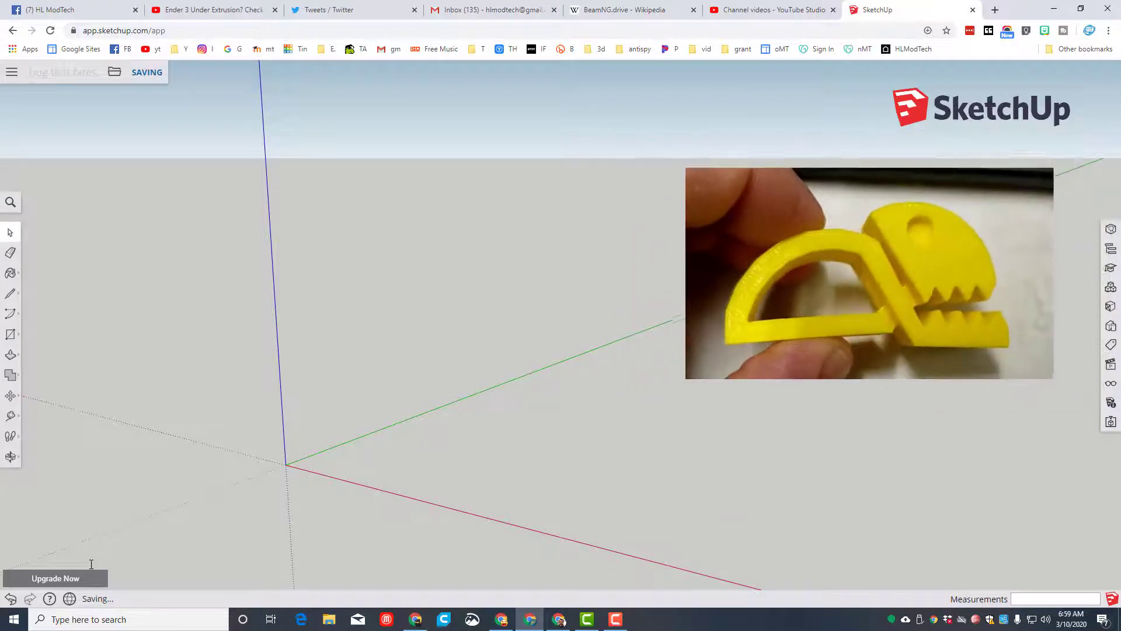
# Step: Draw a 40 by 30 mm rectangle from the origin, then zoom extents to view it
pyautogui.click(9, 336)
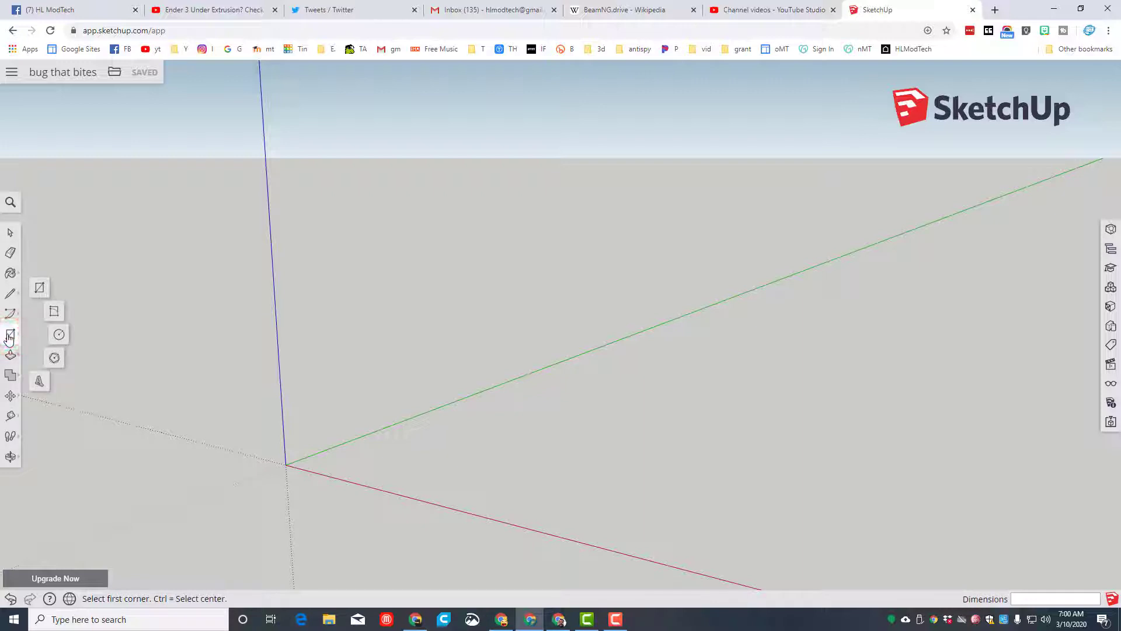
pyautogui.click(40, 294)
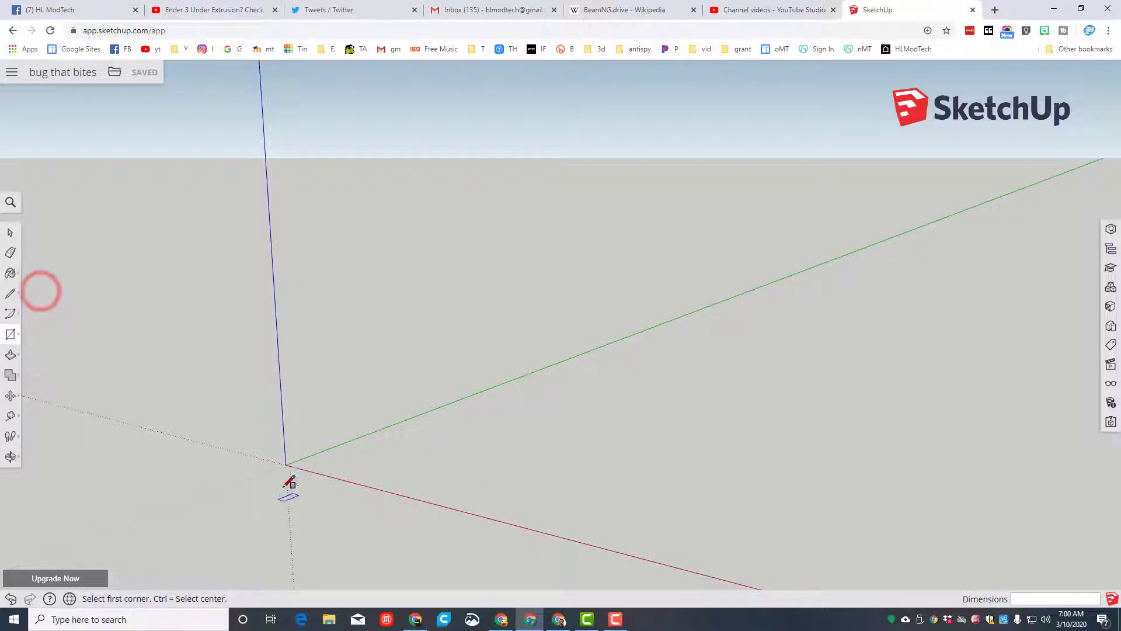
pyautogui.click(286, 464)
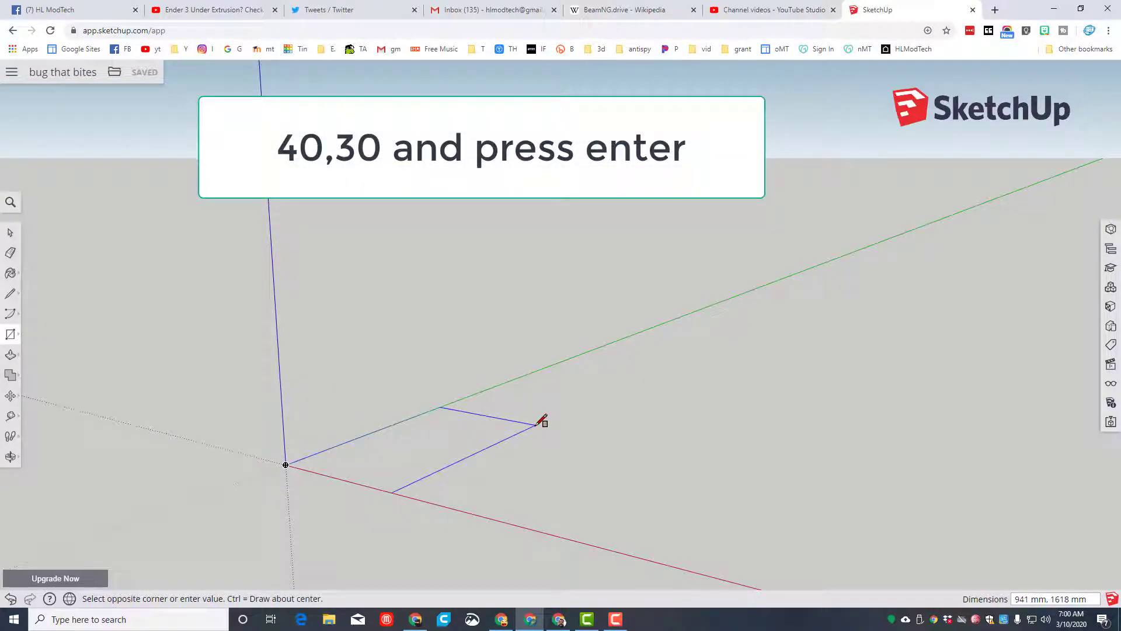
pyautogui.write('40')
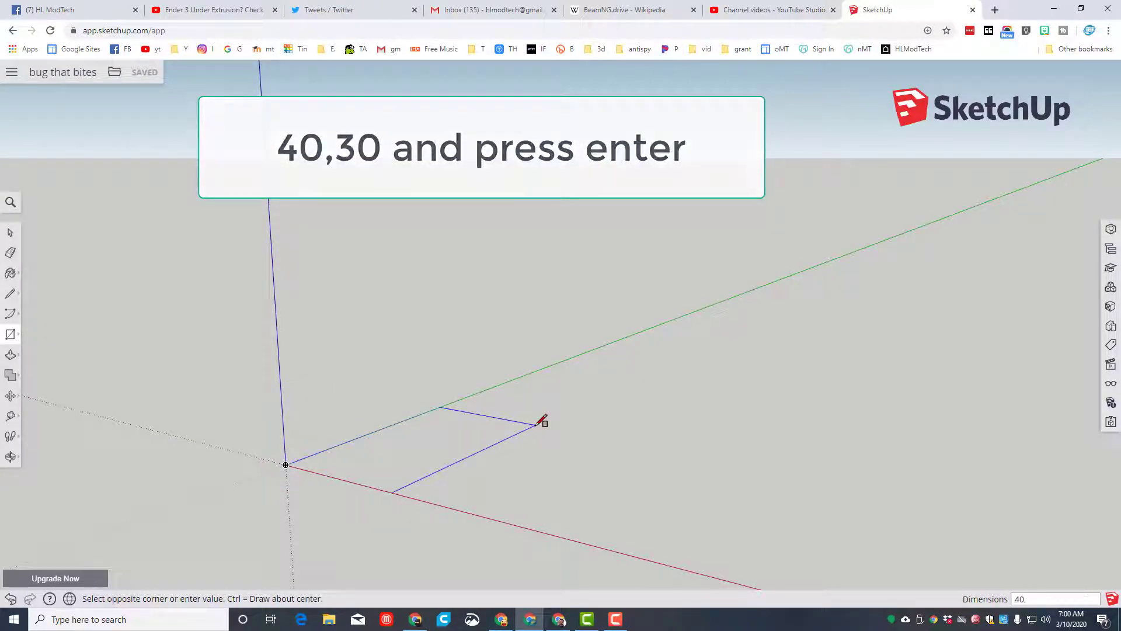
pyautogui.write(',')
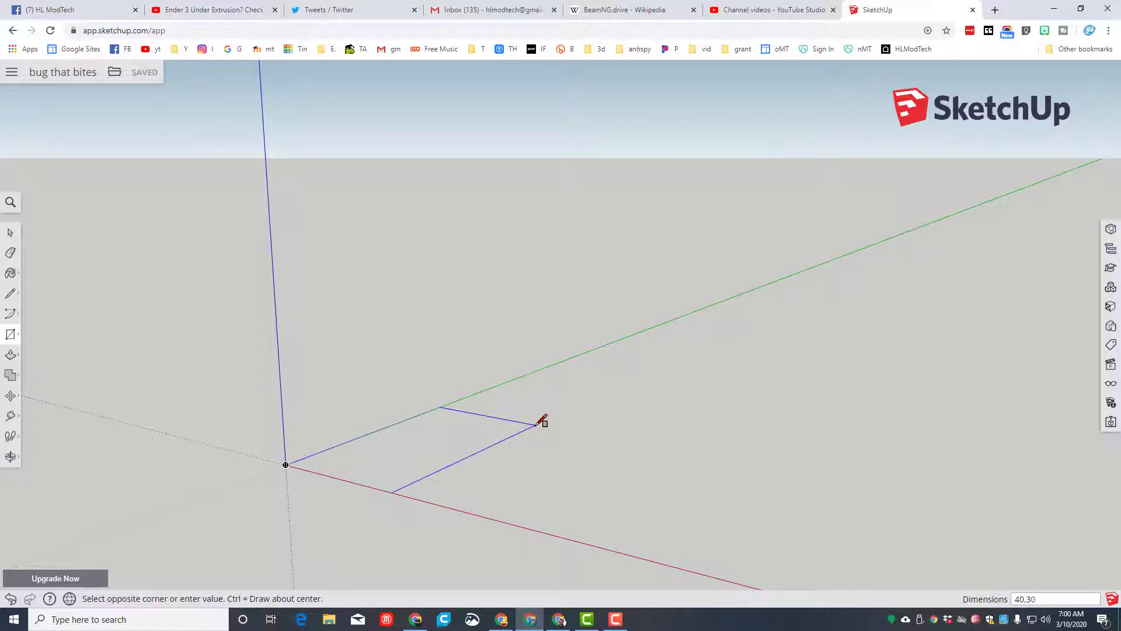
pyautogui.write('30')
pyautogui.press('Return')
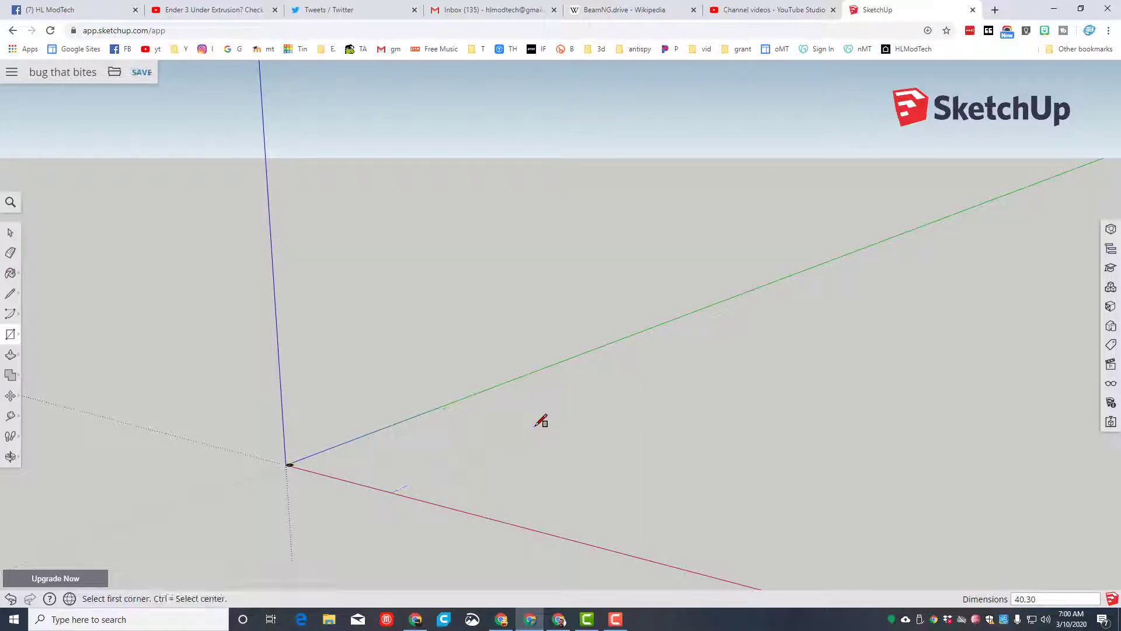
pyautogui.click(9, 459)
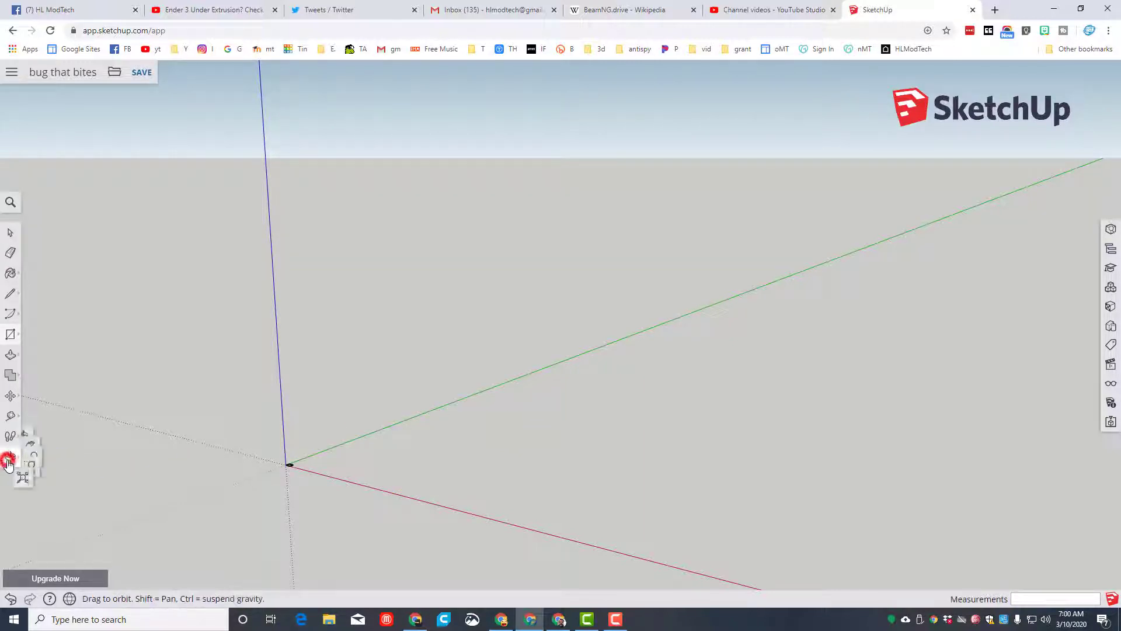
pyautogui.press('space')
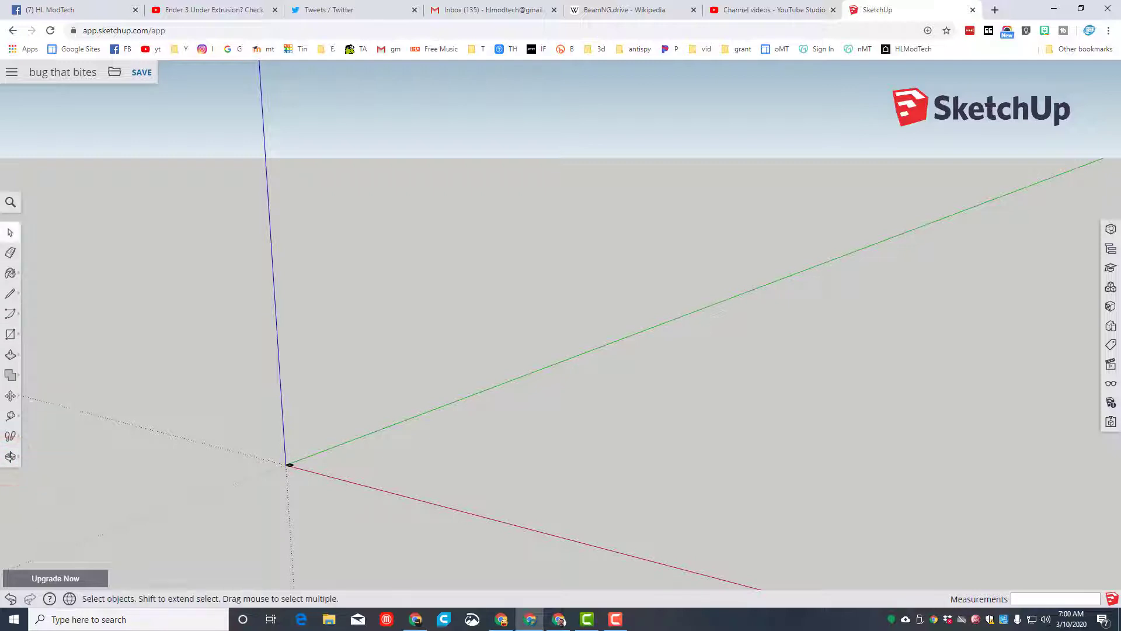
pyautogui.click(9, 458)
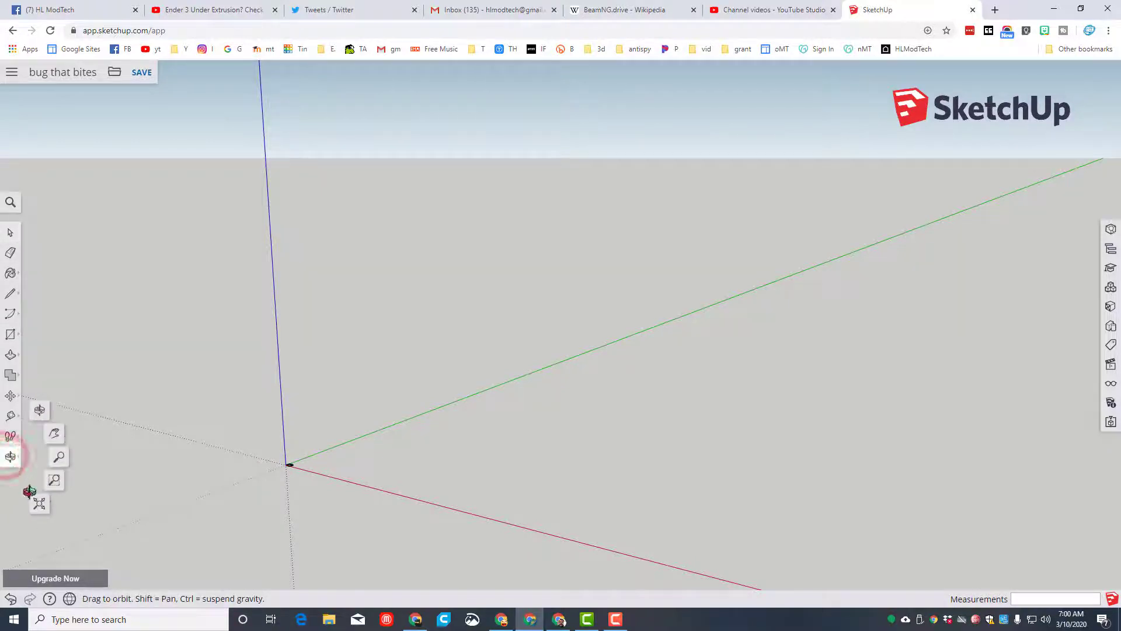
pyautogui.click(39, 505)
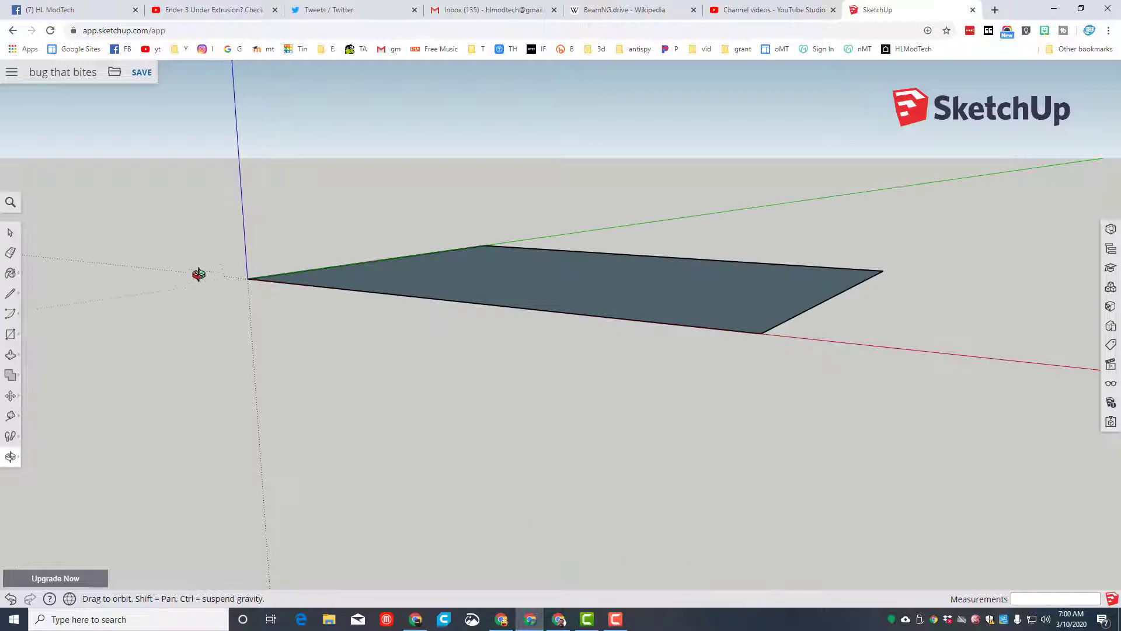
pyautogui.moveTo(199, 274); pyautogui.dragTo(380, 479)
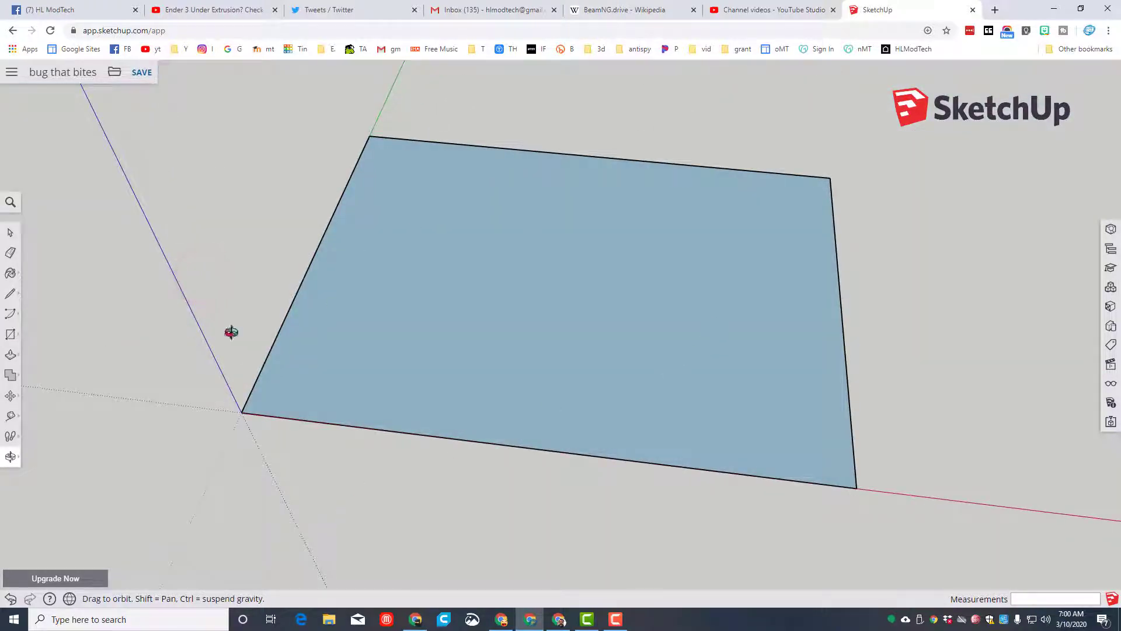
# Step: Draw a 2 Point Arc from the rectangle's lower-left to lower-right corner, bulging deep across it
pyautogui.click(10, 315)
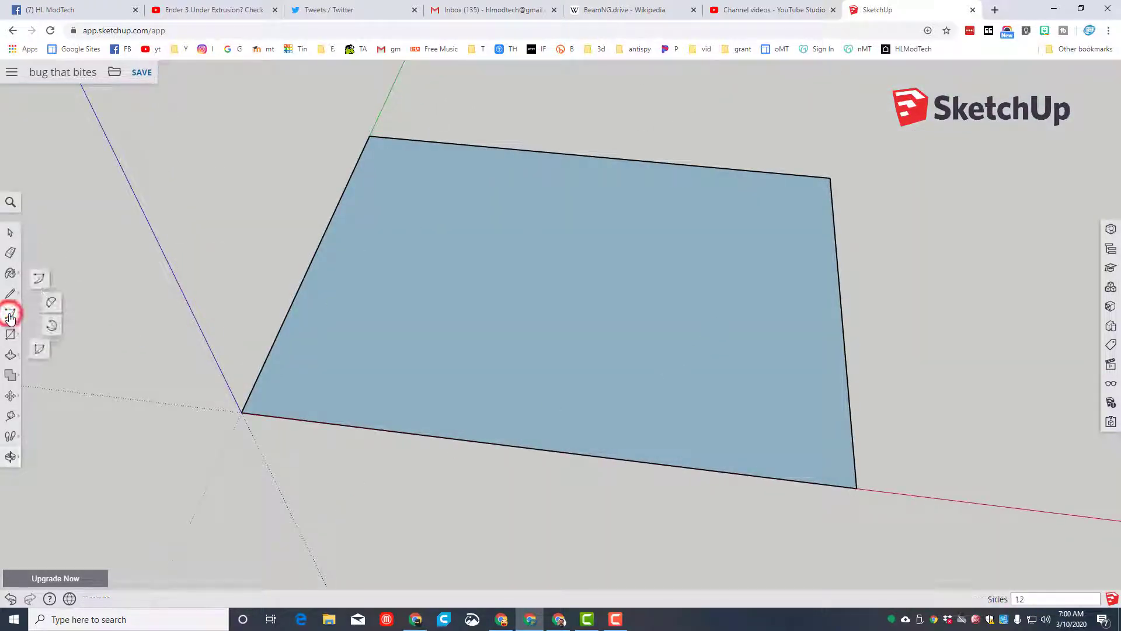
pyautogui.click(52, 303)
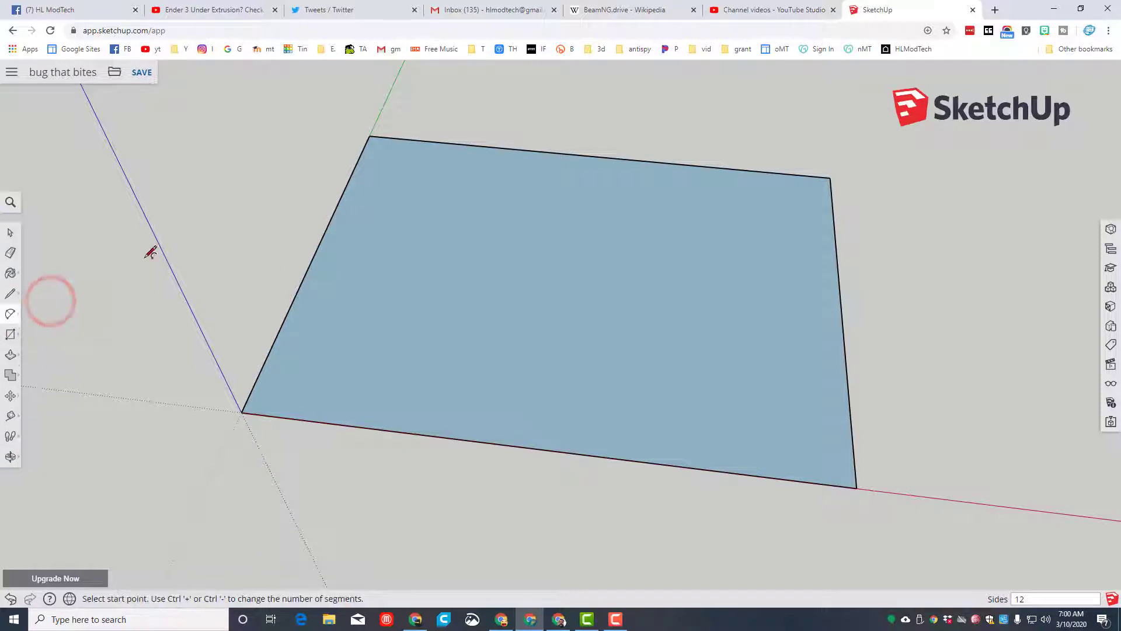
pyautogui.click(242, 411)
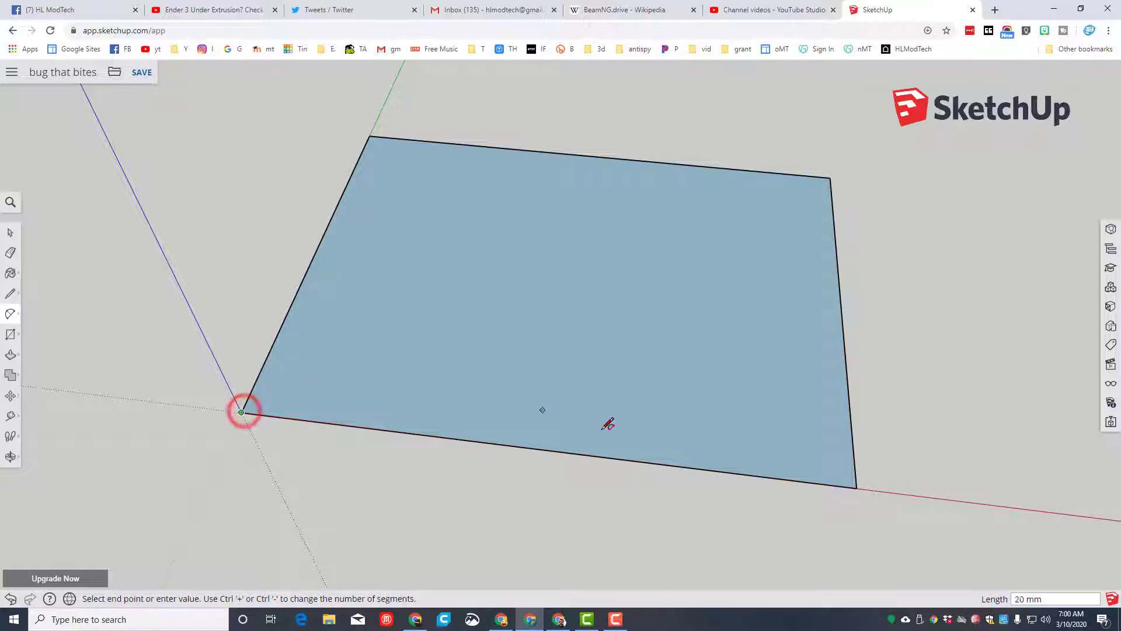
pyautogui.click(856, 487)
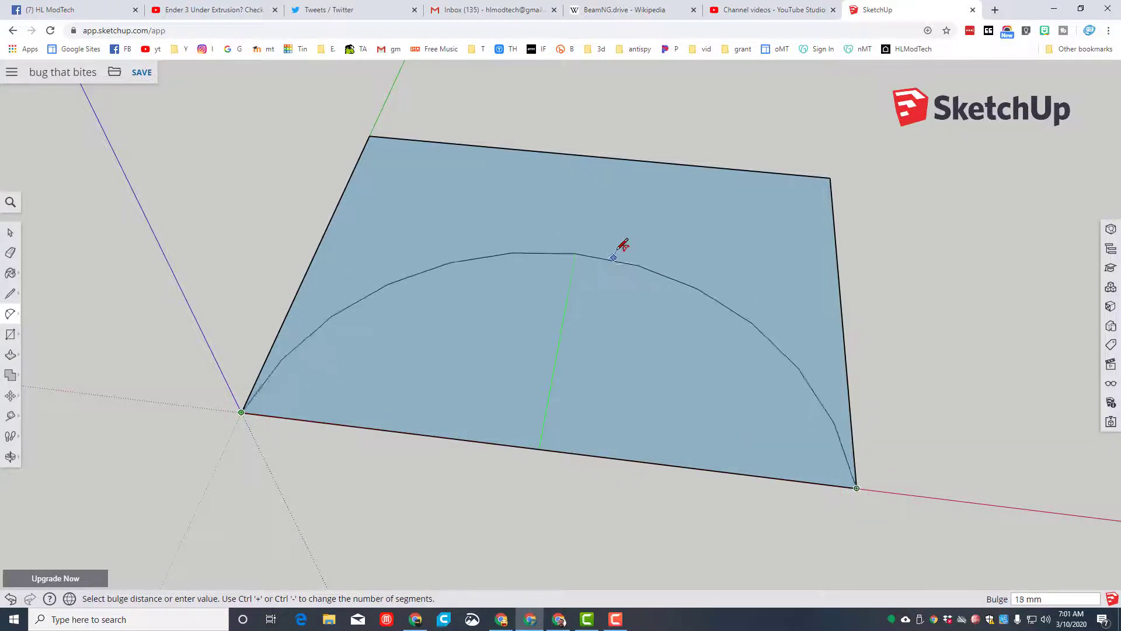
pyautogui.click(636, 213)
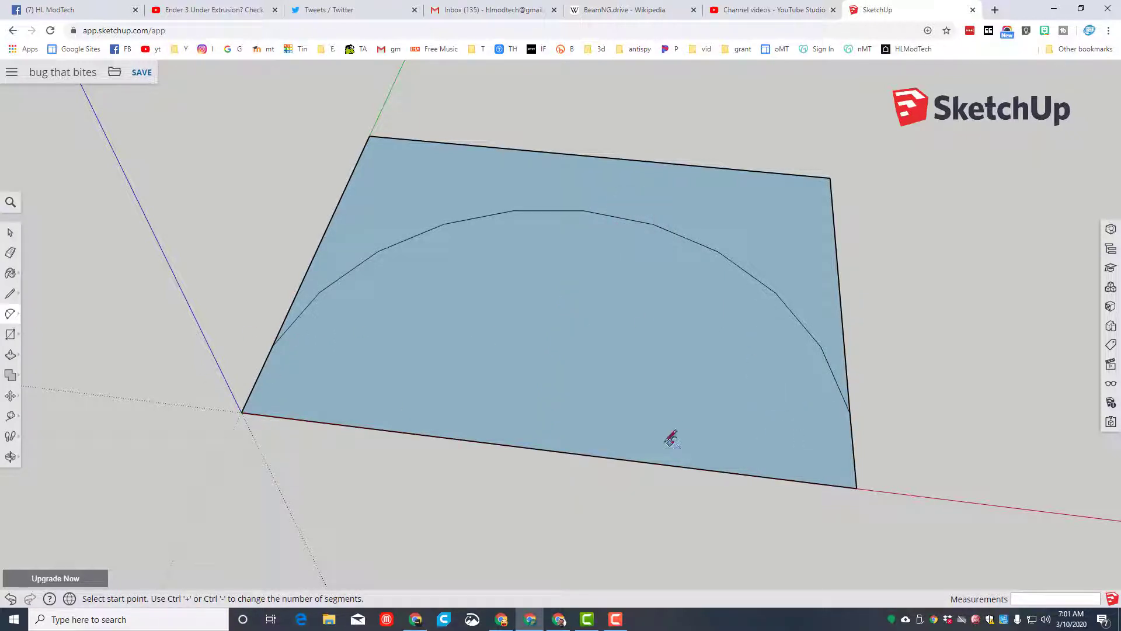
# Step: Offset the arch face's outline 4 mm inward
pyautogui.press('f')
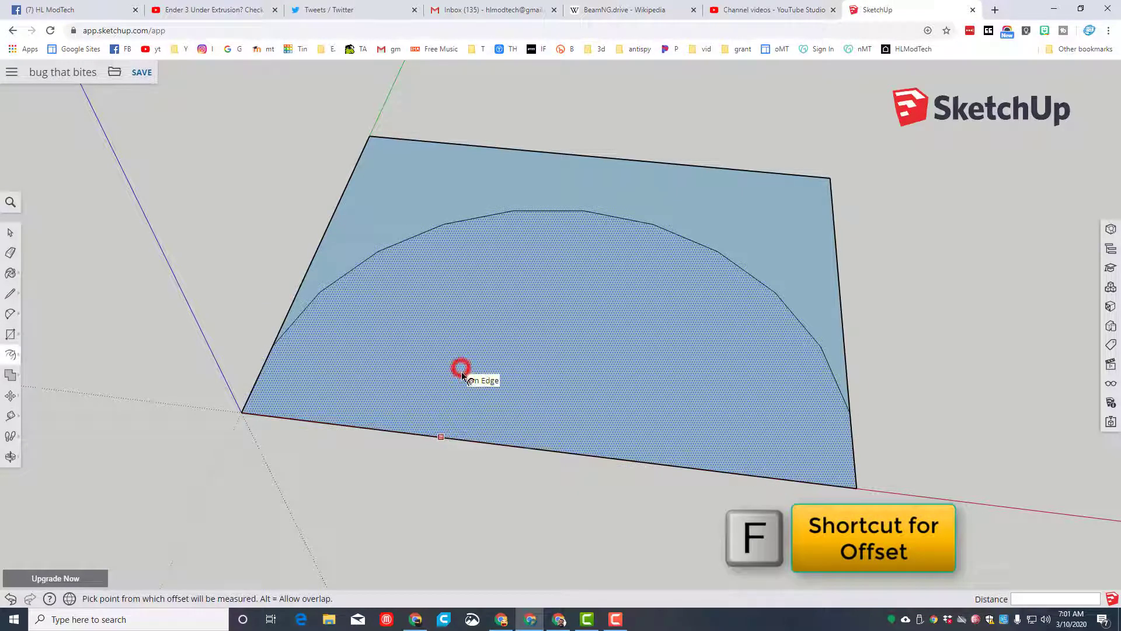
pyautogui.click(462, 372)
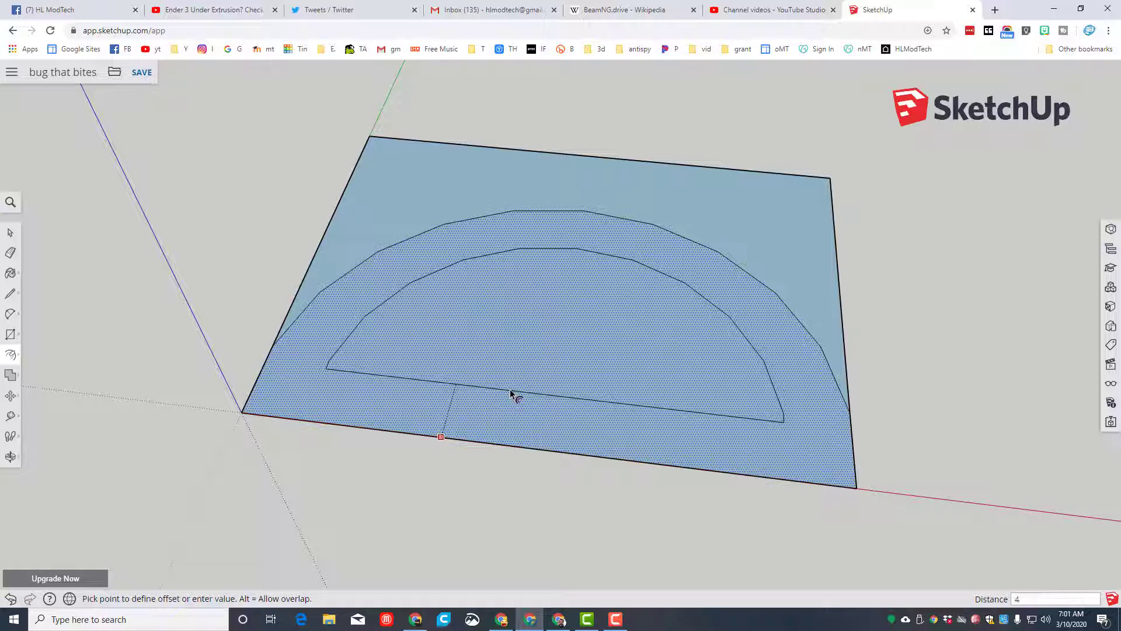
pyautogui.write('4')
pyautogui.press('Return')
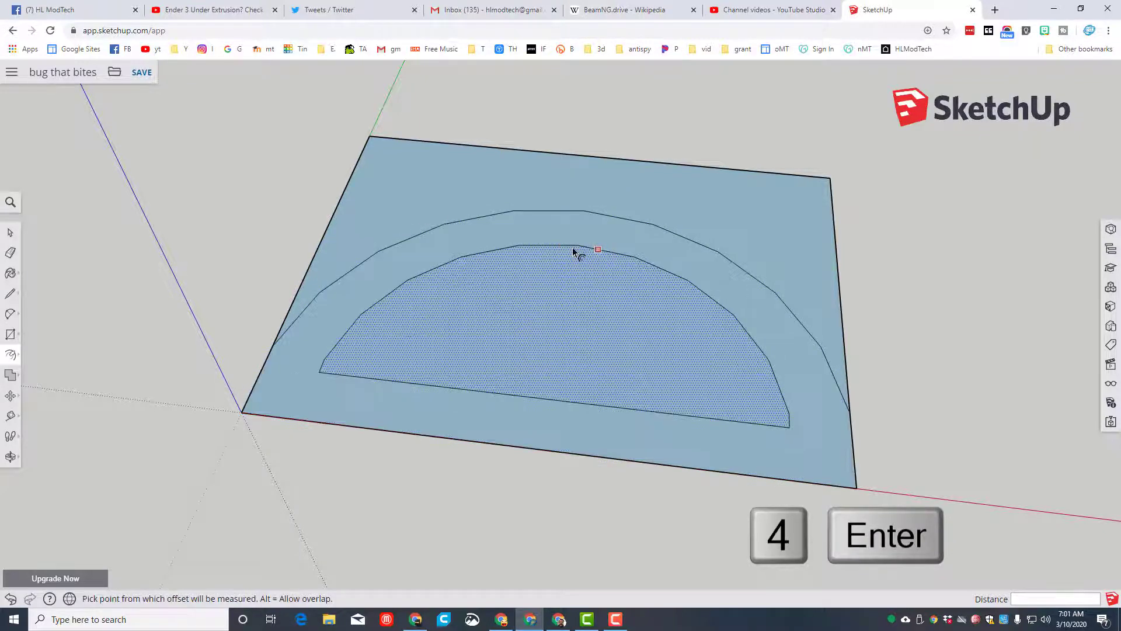
pyautogui.press('Escape')
pyautogui.moveTo(10, 356)
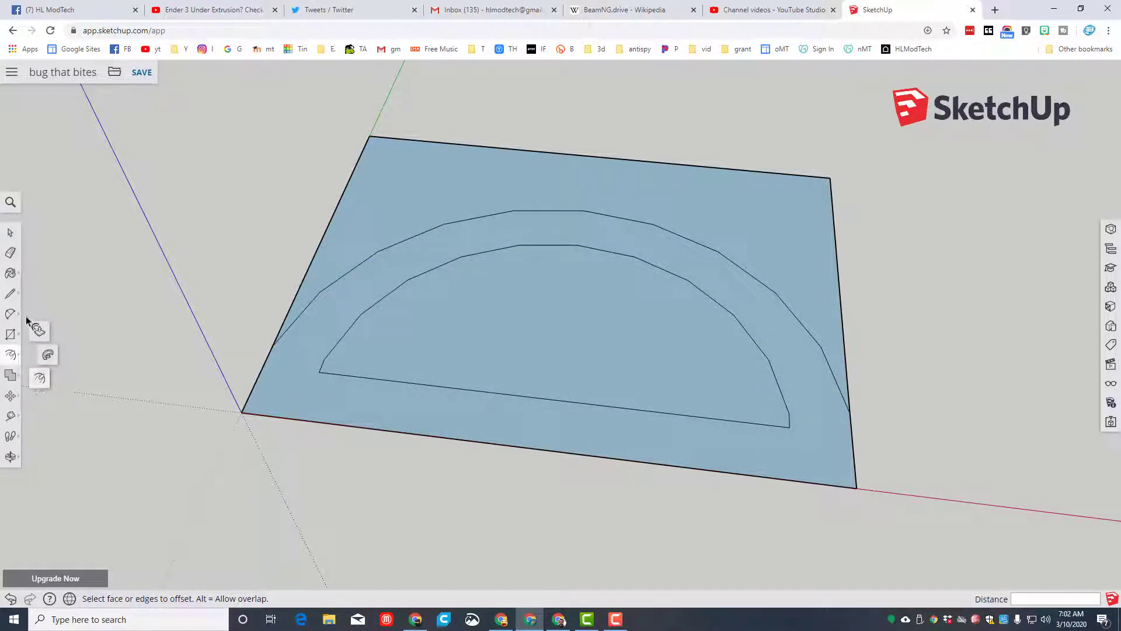
# Step: Draw two diagonal lines from the inner and outer arcs down to the rectangle's bottom edge
pyautogui.click(15, 299)
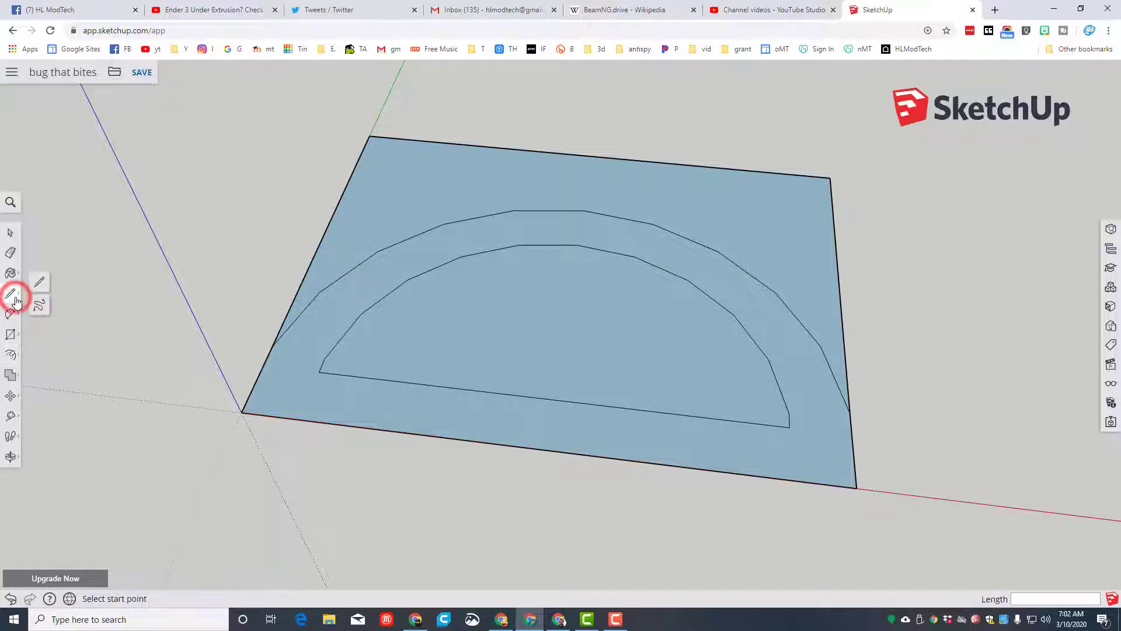
pyautogui.click(41, 285)
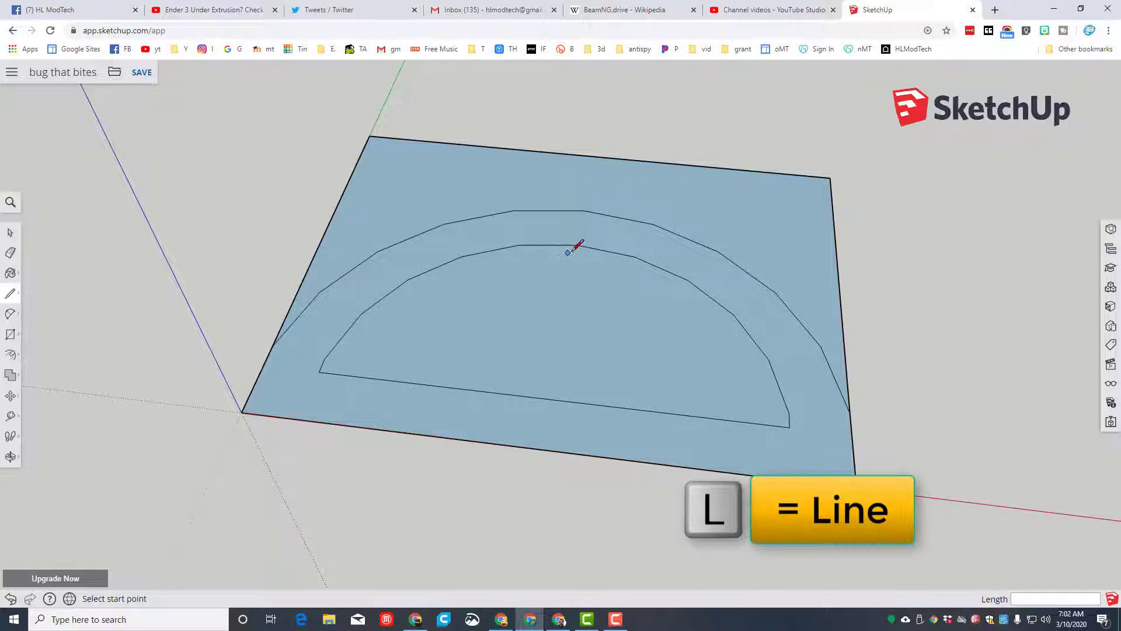
pyautogui.click(634, 256)
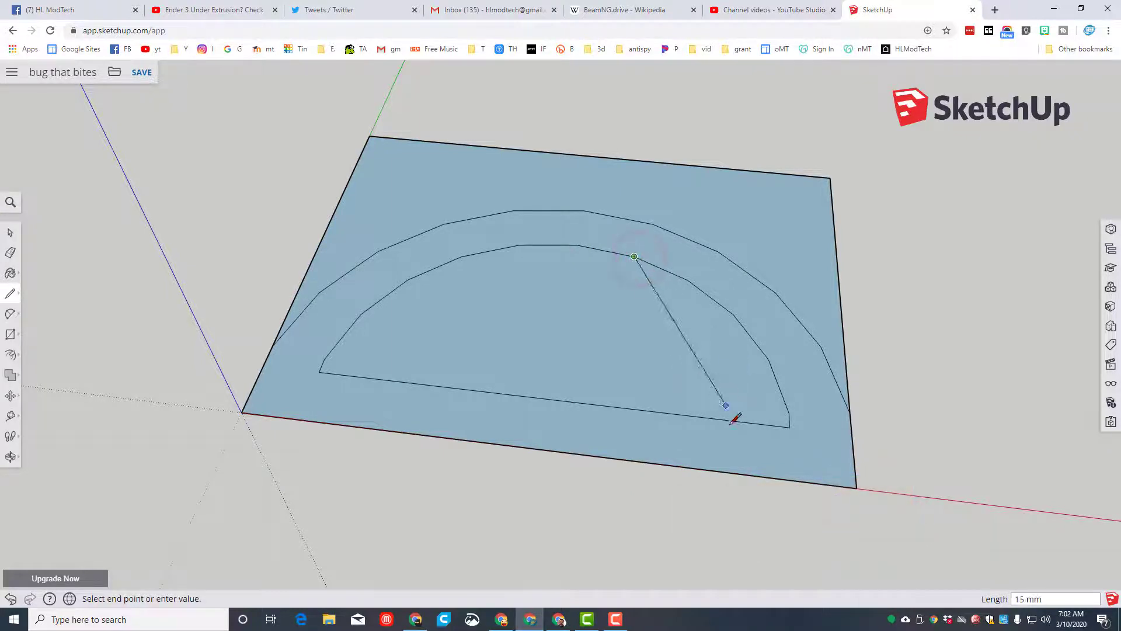
pyautogui.click(791, 479)
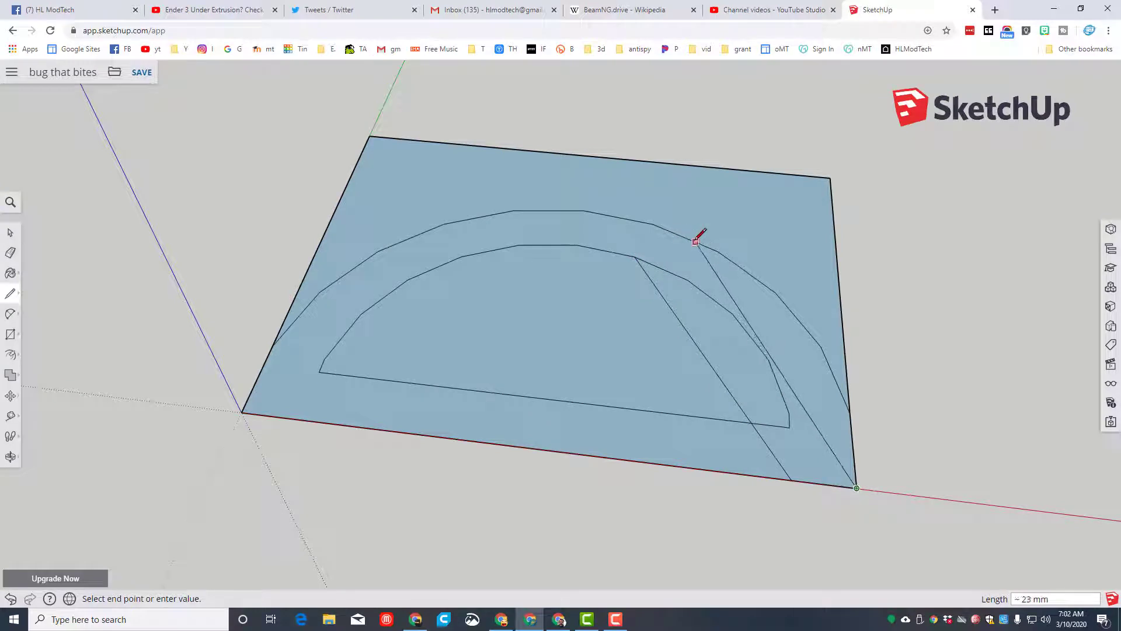
pyautogui.click(686, 237)
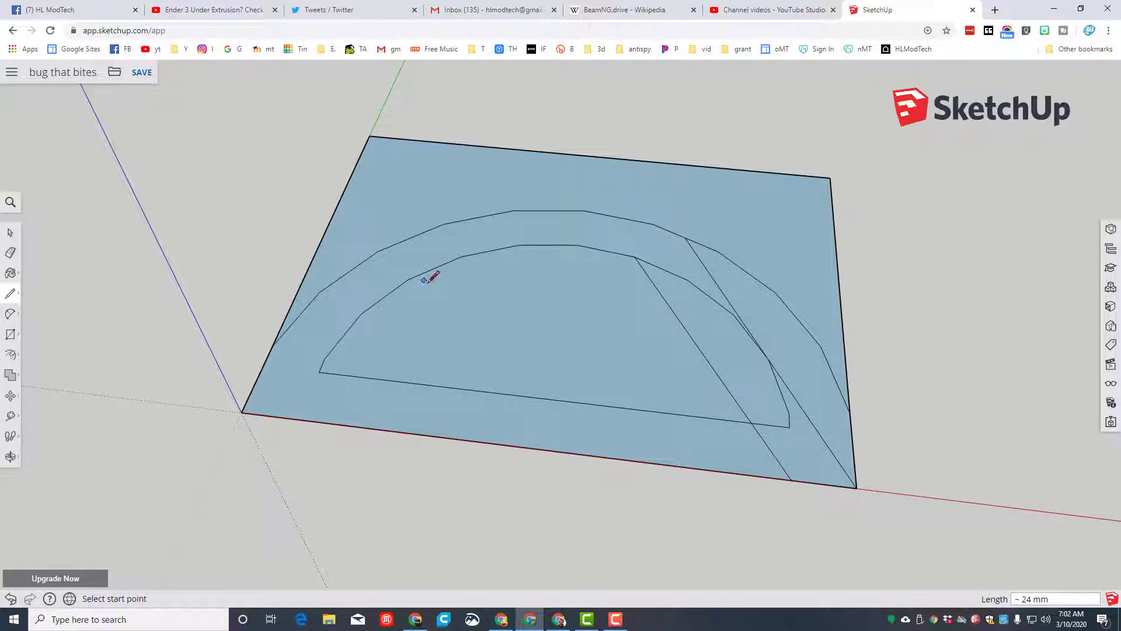
# Step: Erase the rectangle's outer edges and stray line stubs until only the arch-shaped face remains
pyautogui.press('e')
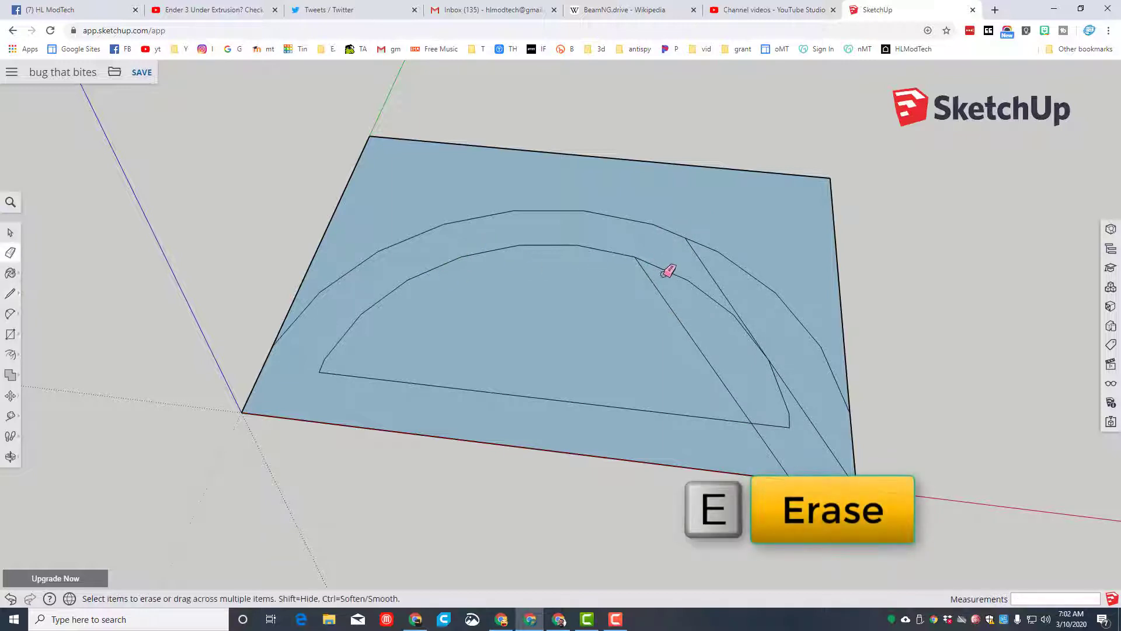
pyautogui.click(699, 286)
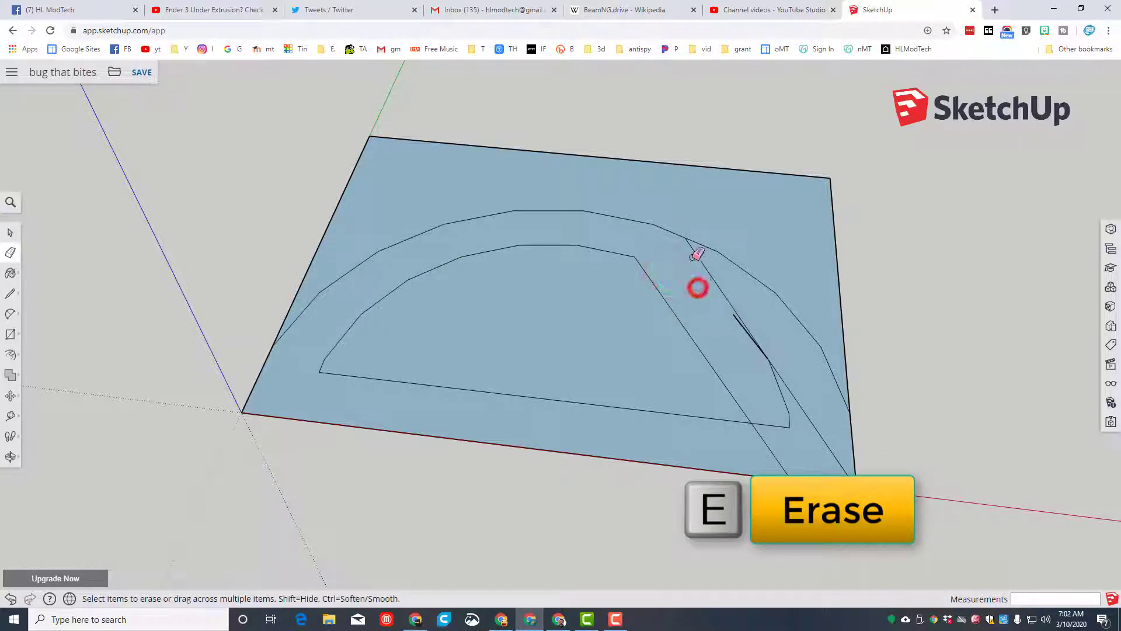
pyautogui.click(735, 261)
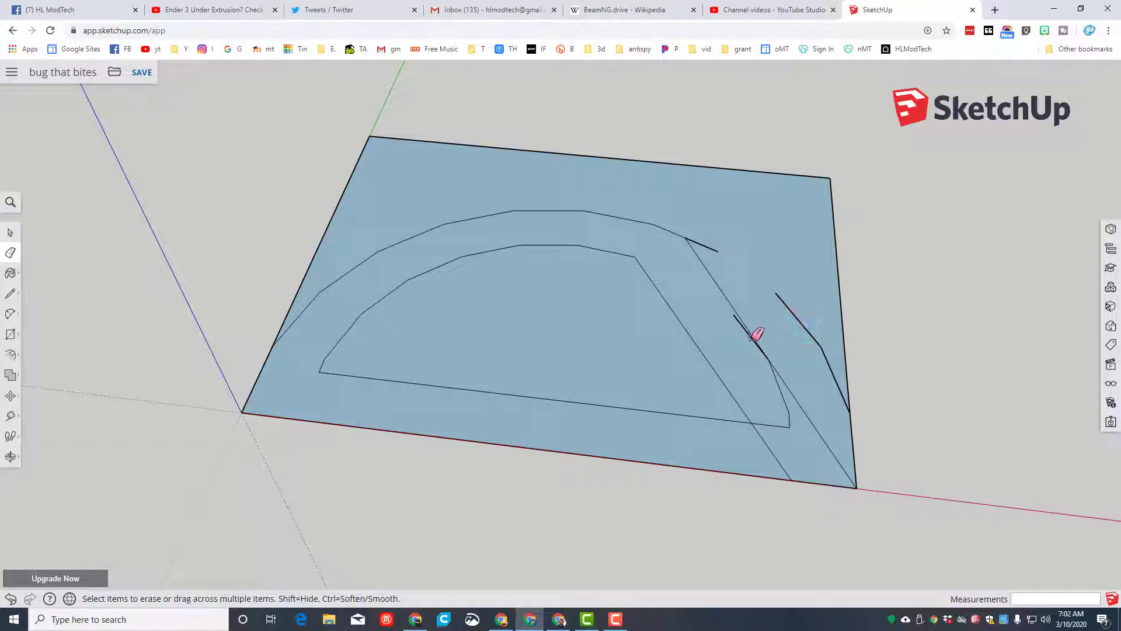
pyautogui.click(786, 425)
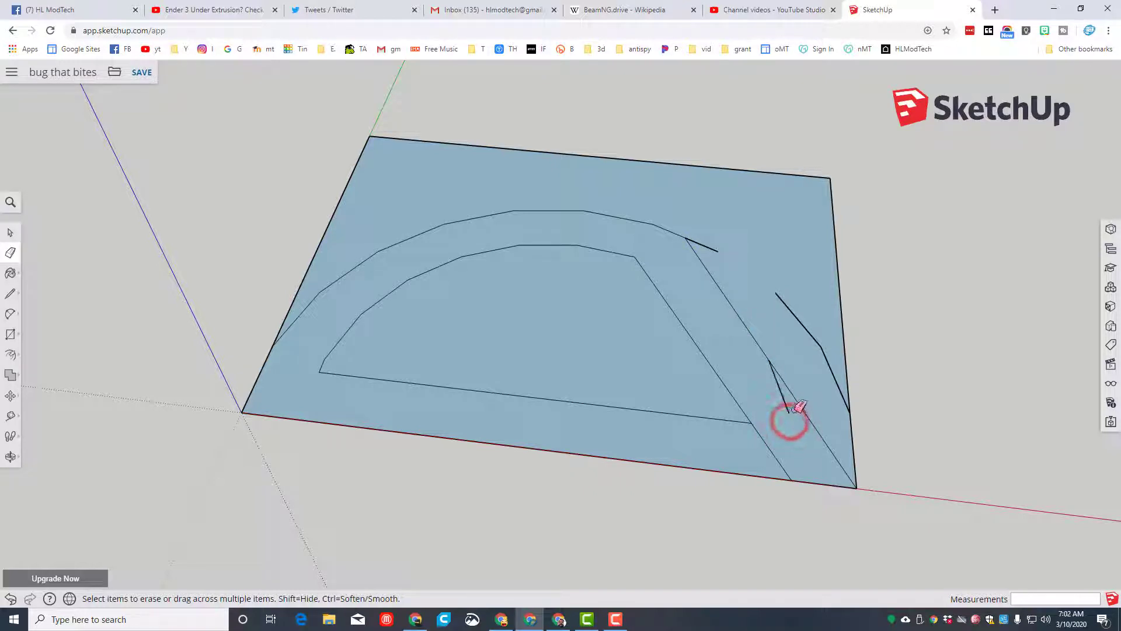
pyautogui.click(783, 400)
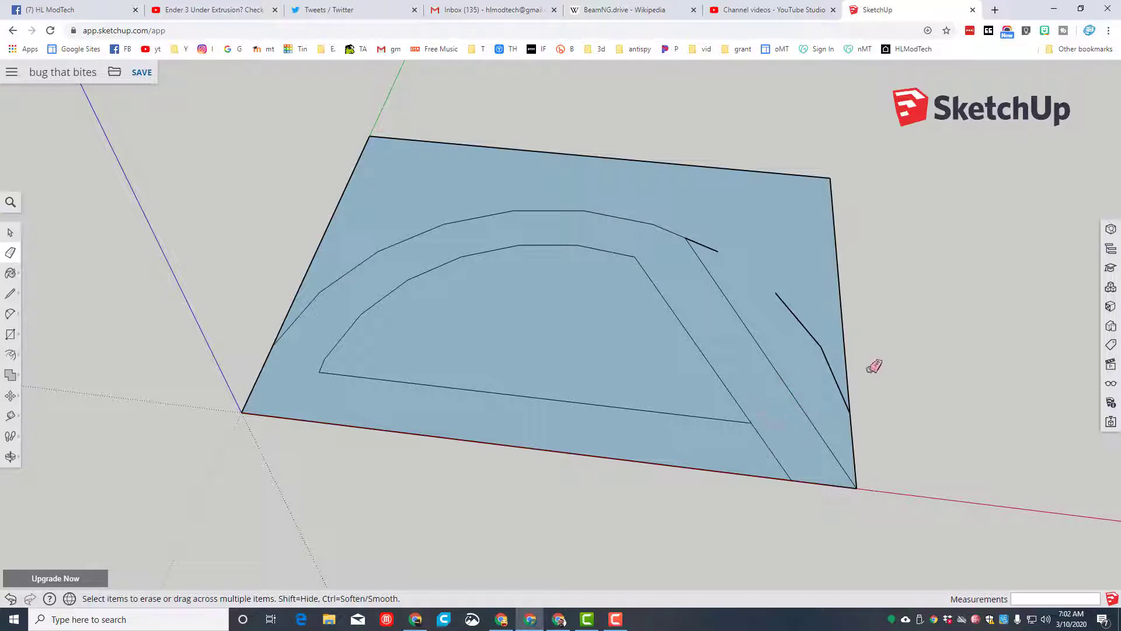
pyautogui.click(847, 404)
pyautogui.click(851, 409)
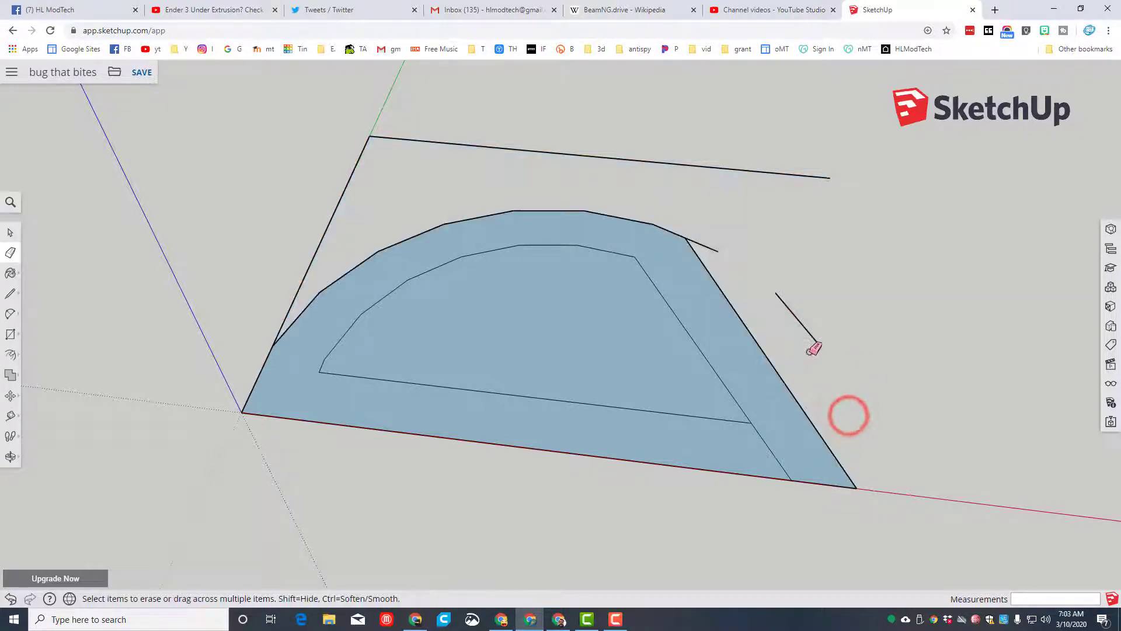
pyautogui.click(817, 340)
pyautogui.click(705, 245)
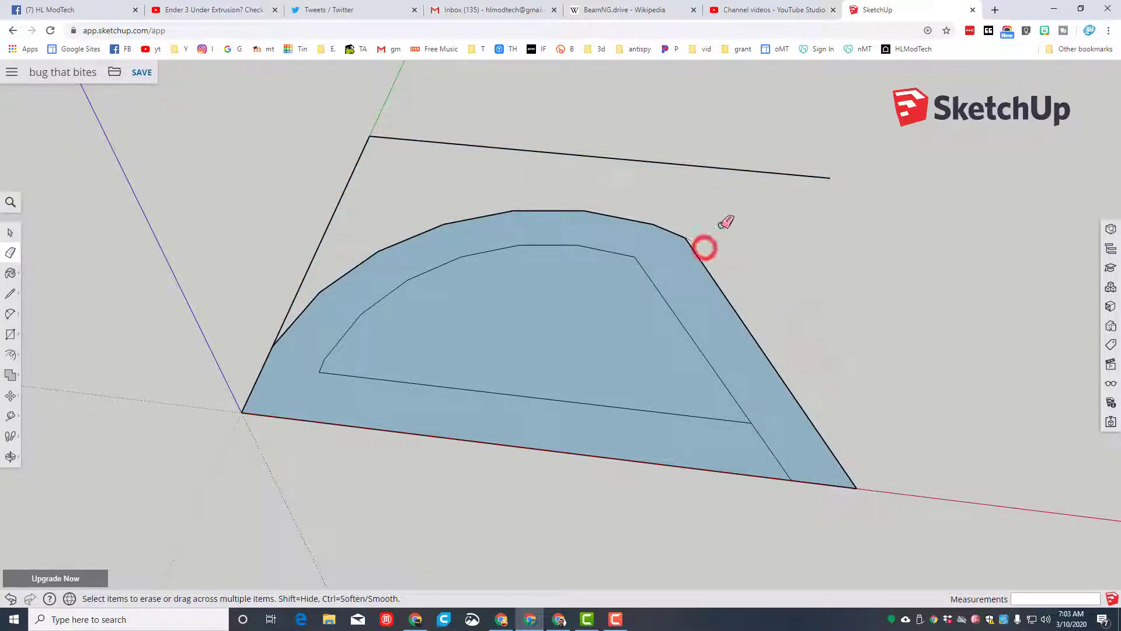
pyautogui.click(765, 172)
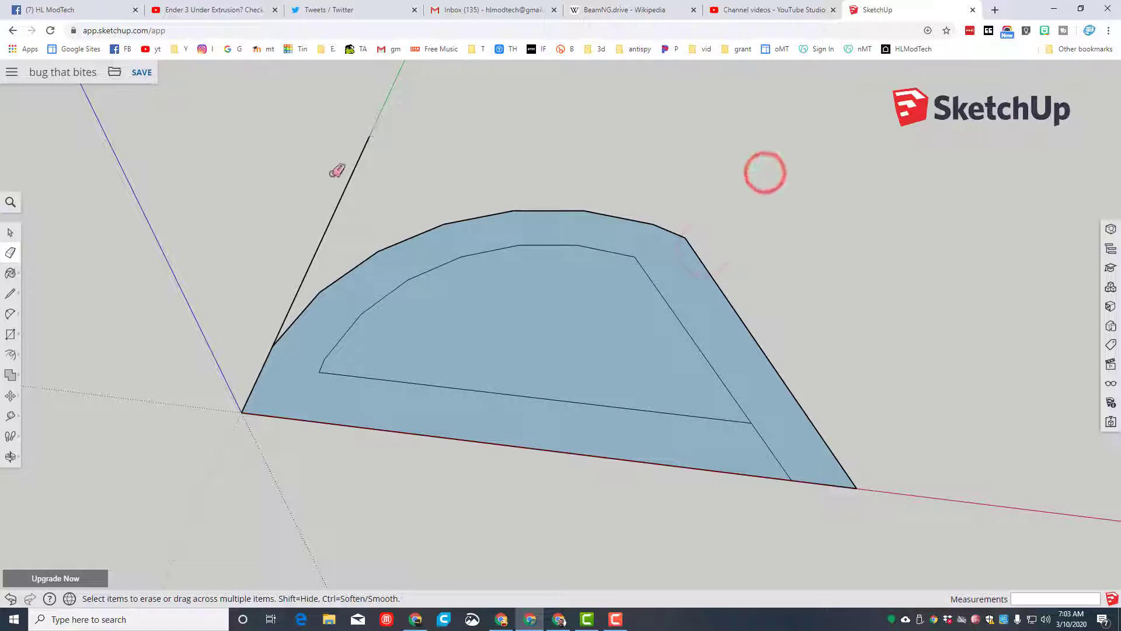
pyautogui.click(345, 185)
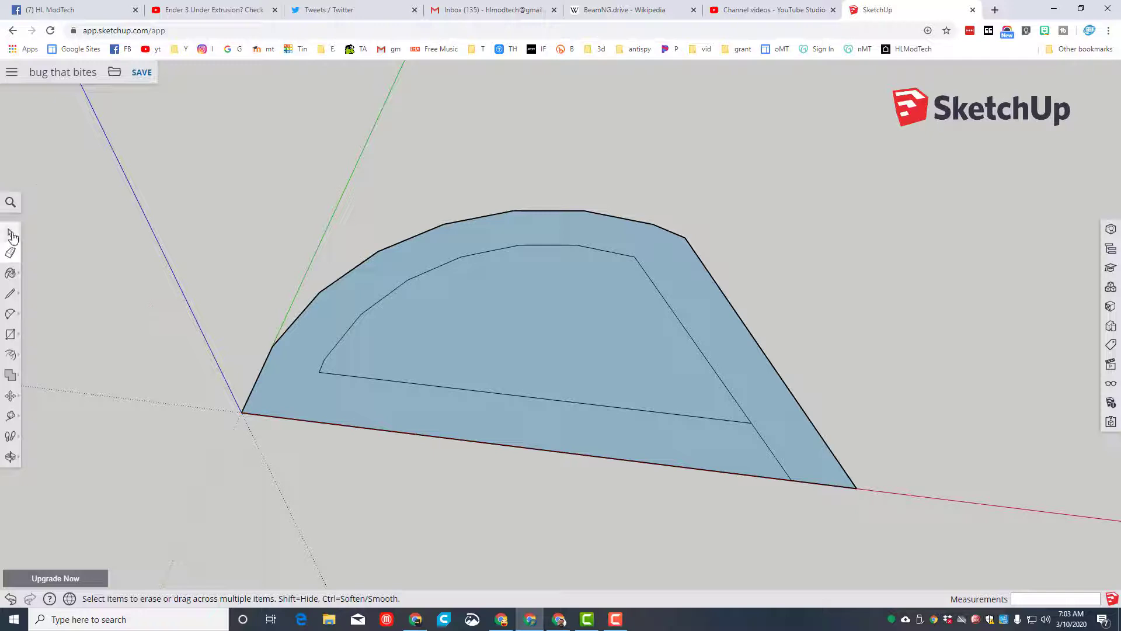
# Step: Add a short line from the inner edge to the bottom edge, then erase the bottom and inner segments
pyautogui.click(7, 294)
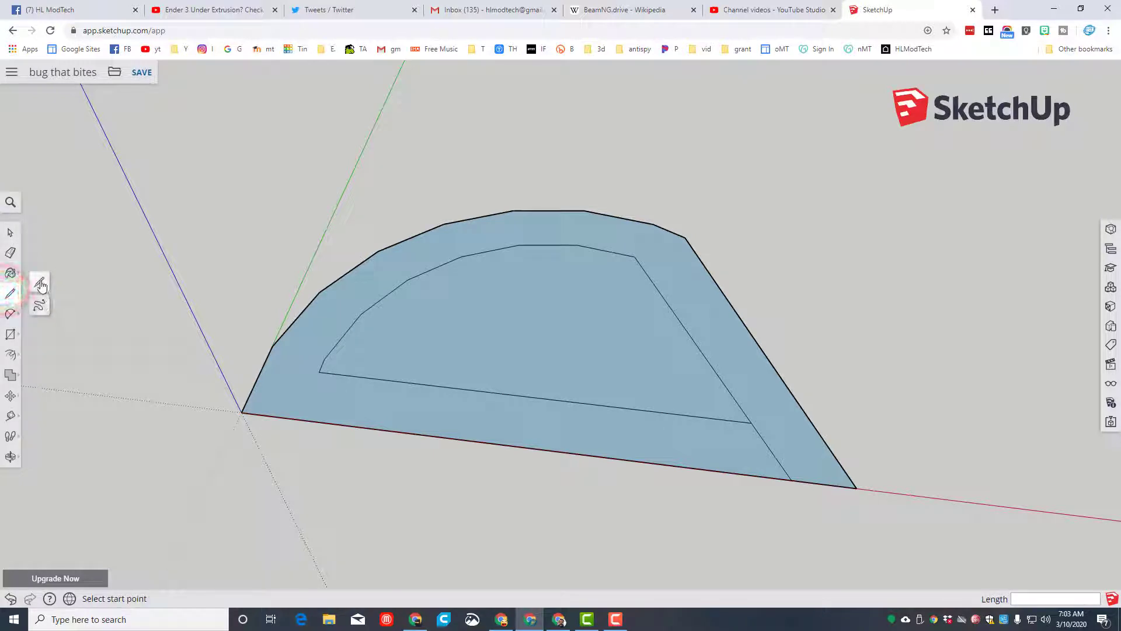
pyautogui.click(686, 415)
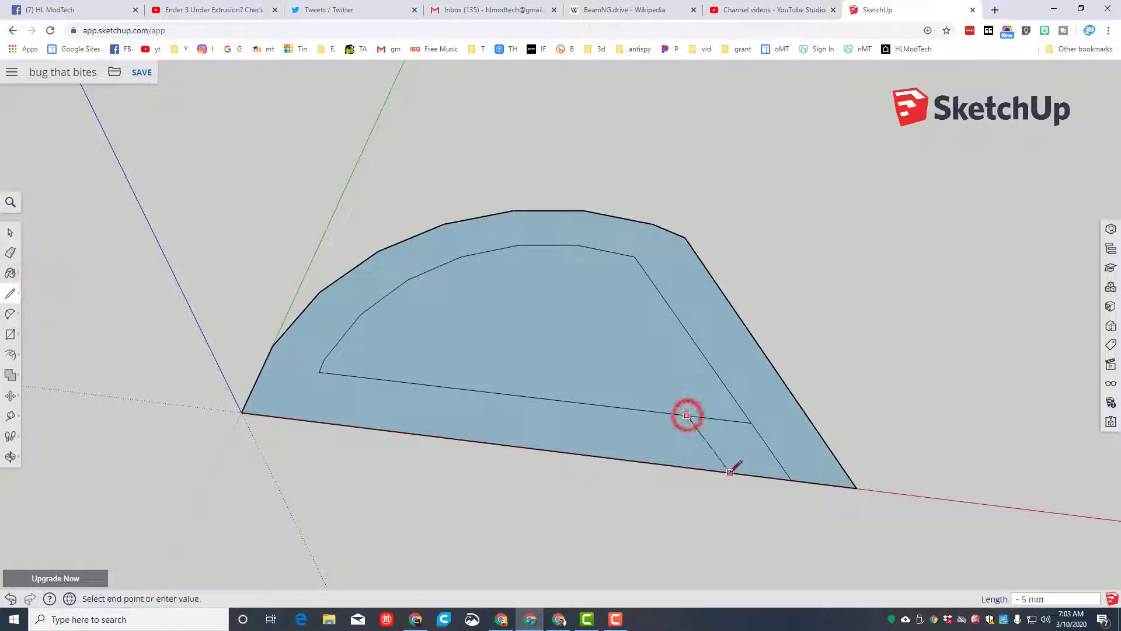
pyautogui.click(730, 470)
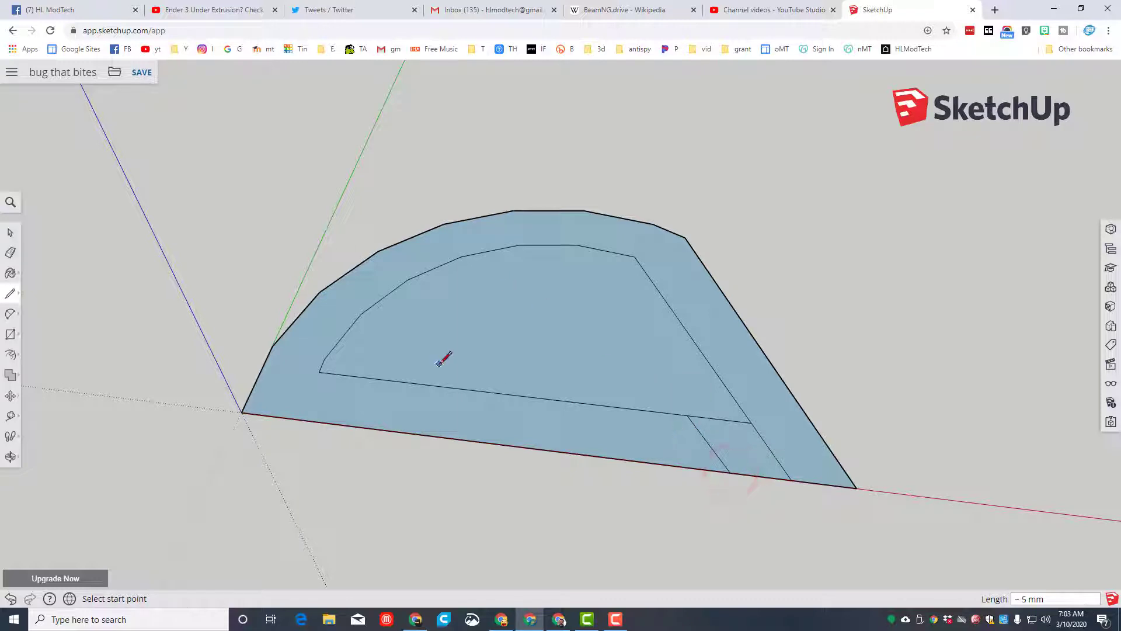
pyautogui.click(12, 253)
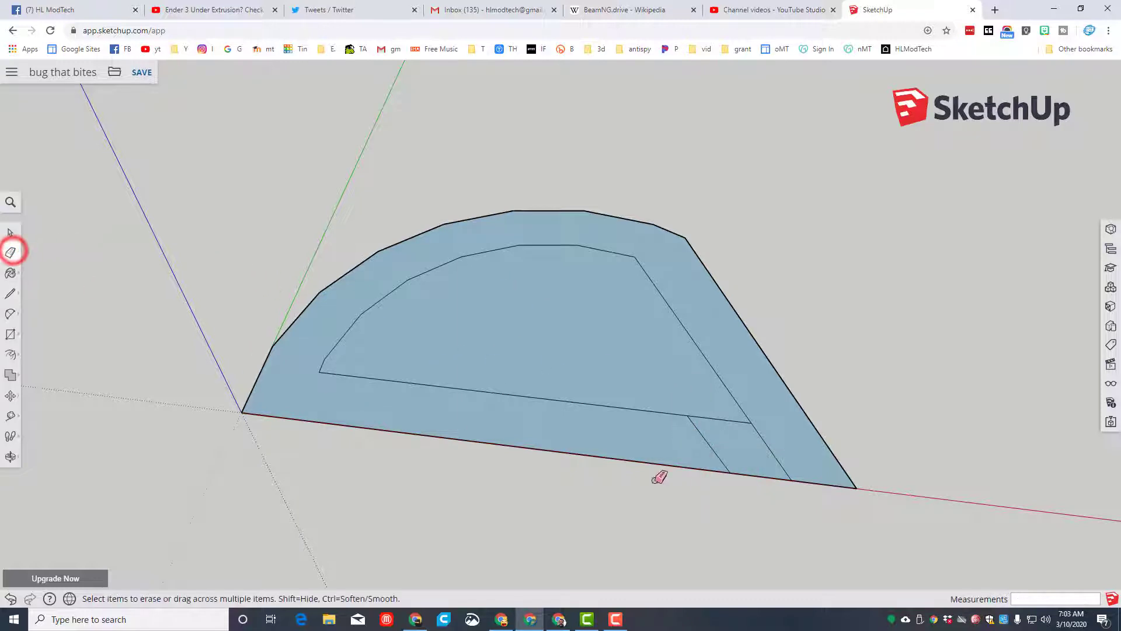
pyautogui.click(752, 477)
pyautogui.click(738, 420)
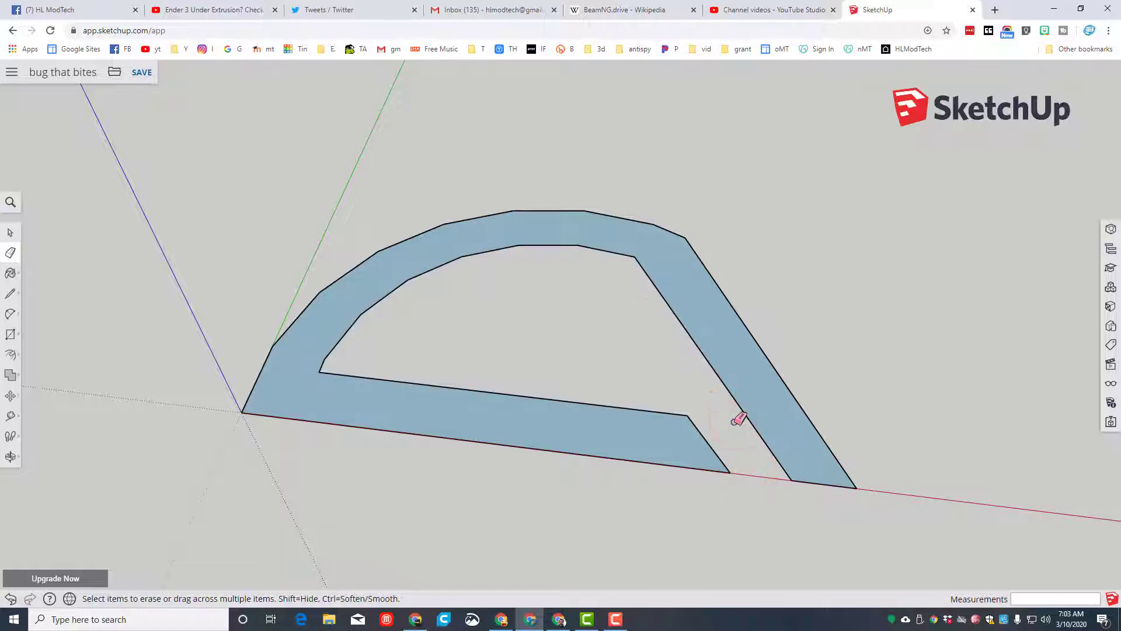
# Step: Draw a long rectangular strip from the band's right foot along the red axis, erasing the dividing edge
pyautogui.click(11, 338)
pyautogui.click(45, 290)
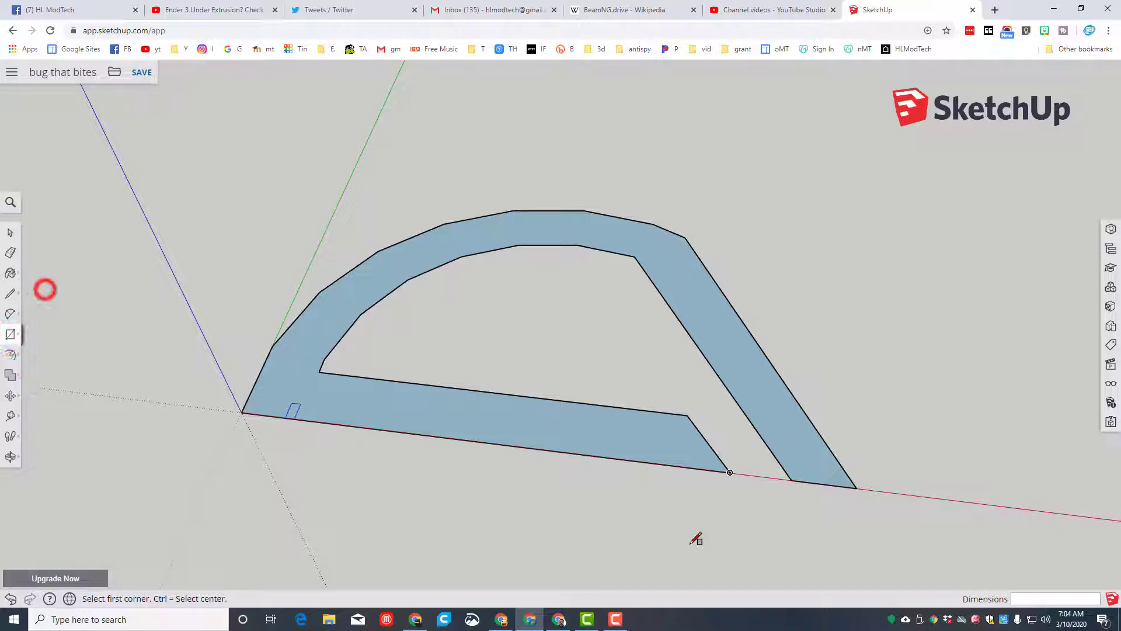
pyautogui.click(791, 480)
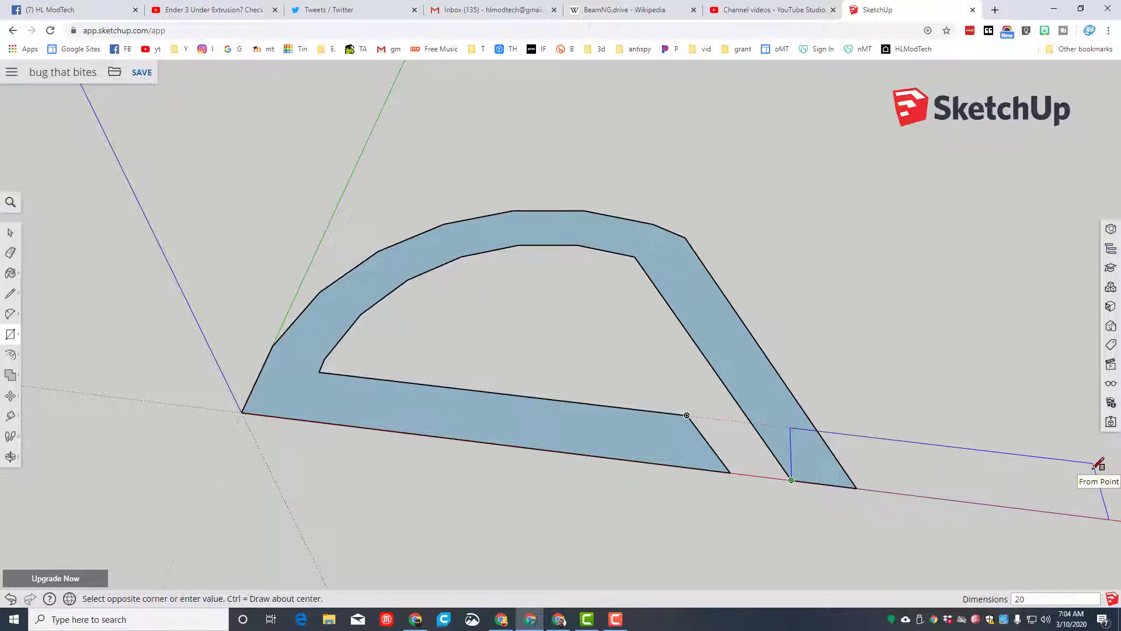
pyautogui.click(1098, 463)
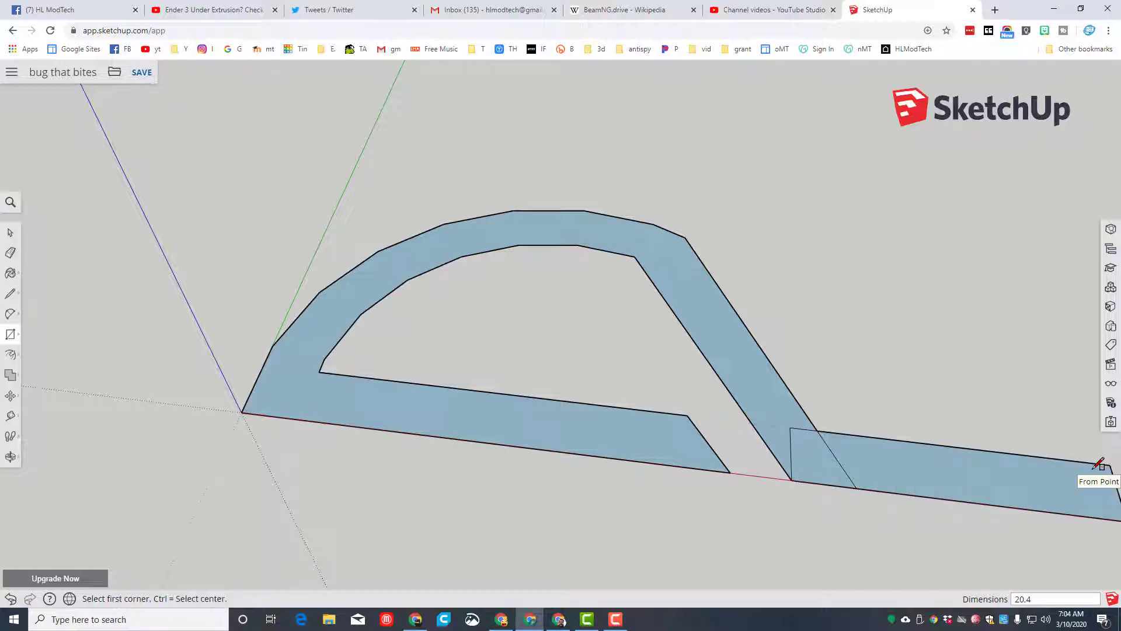
pyautogui.press('e')
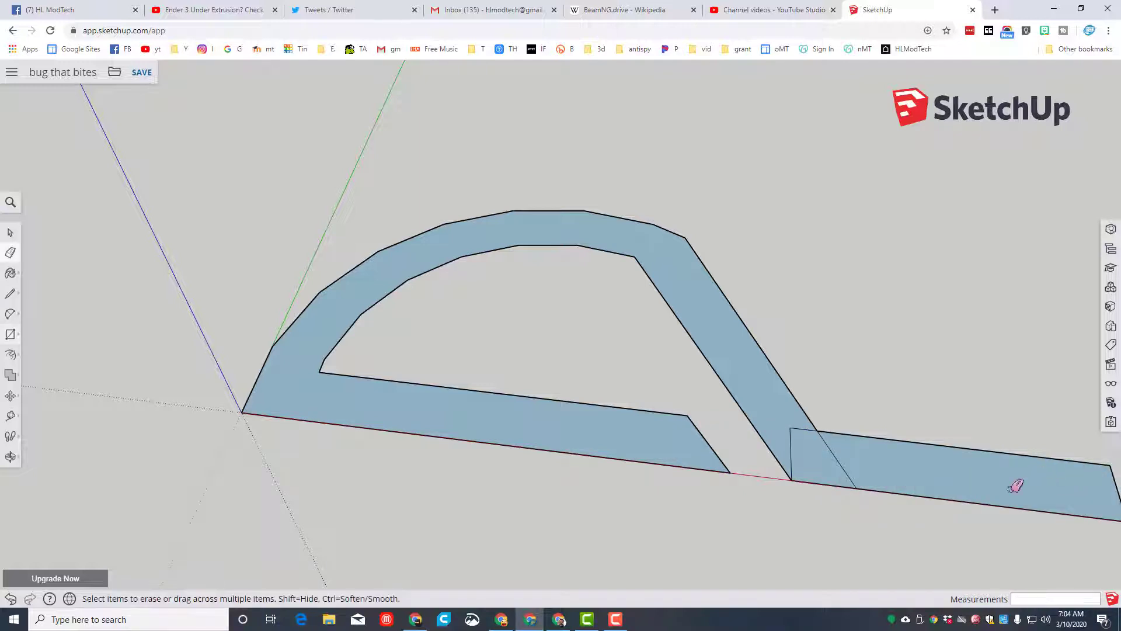
pyautogui.click(793, 448)
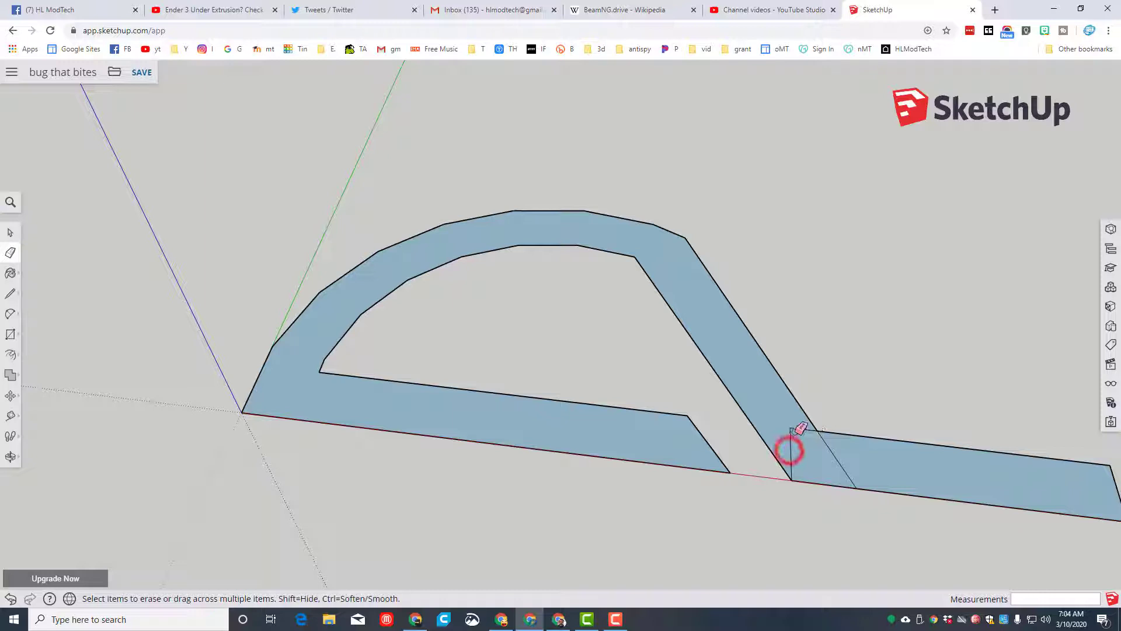
pyautogui.click(793, 441)
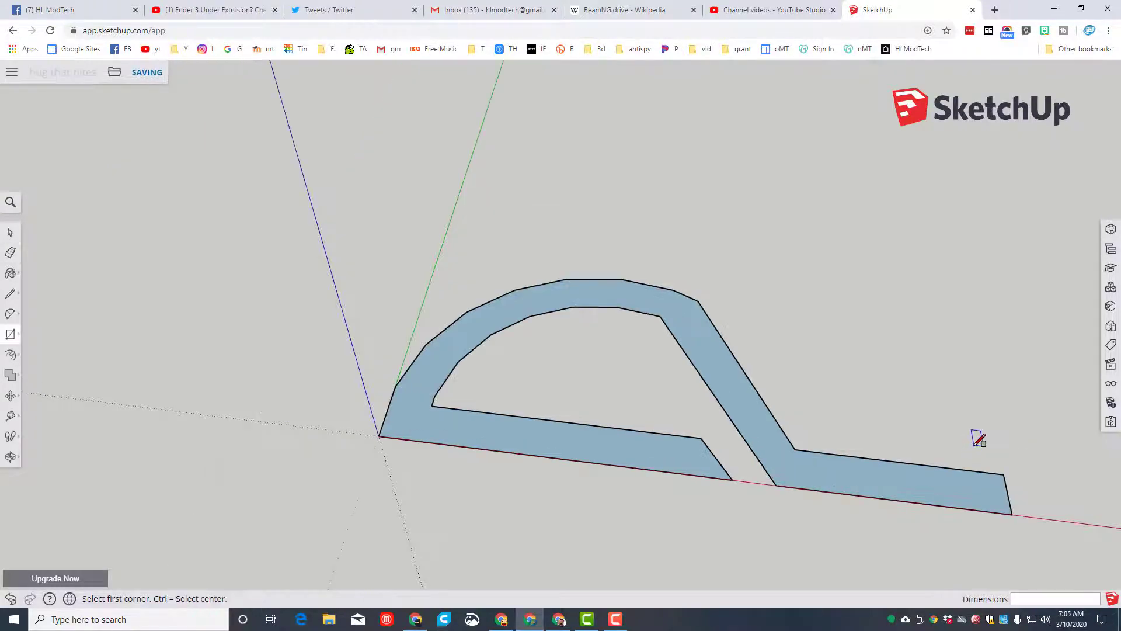
# Step: Draw a 4.3 square right of the strip and split it with two lines meeting on its top edge
pyautogui.click(974, 445)
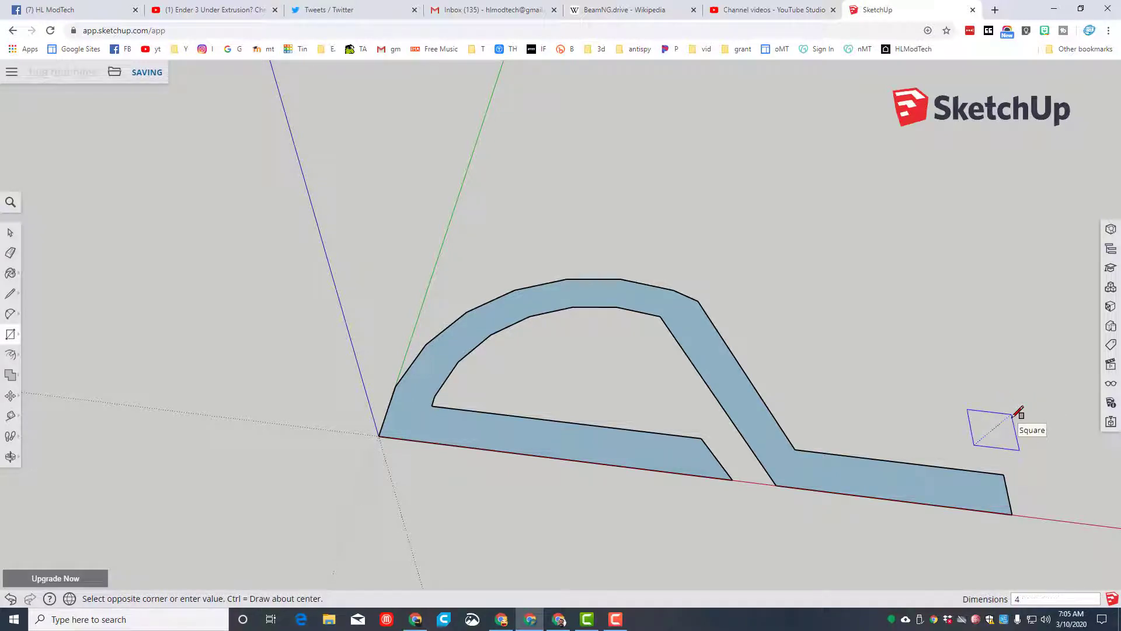
pyautogui.write('.3')
pyautogui.press('Return')
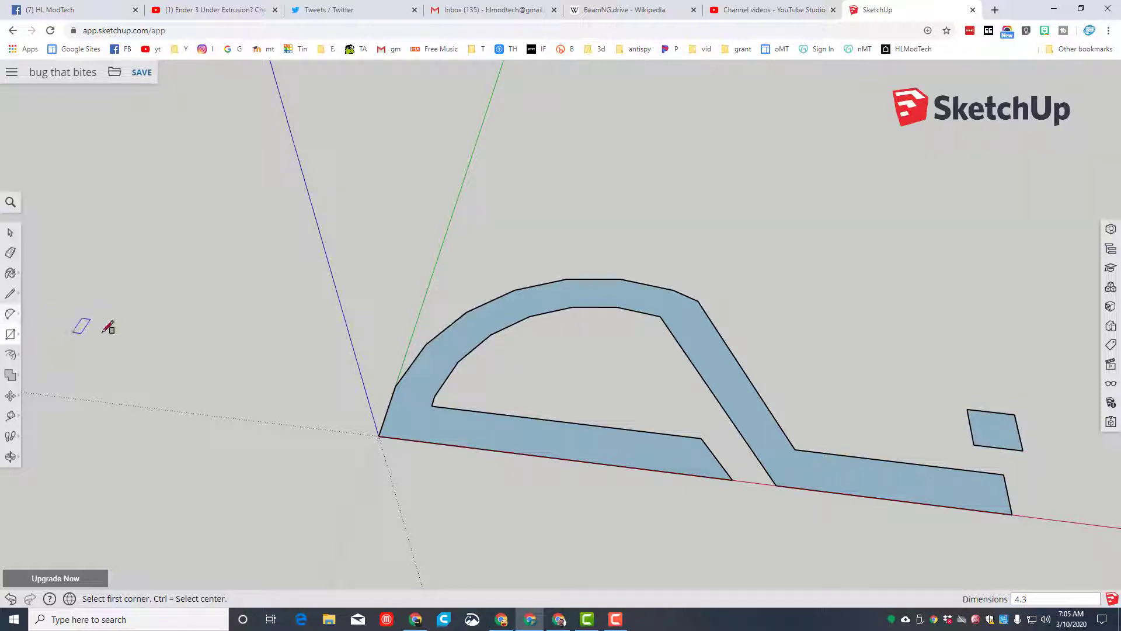
pyautogui.press('l')
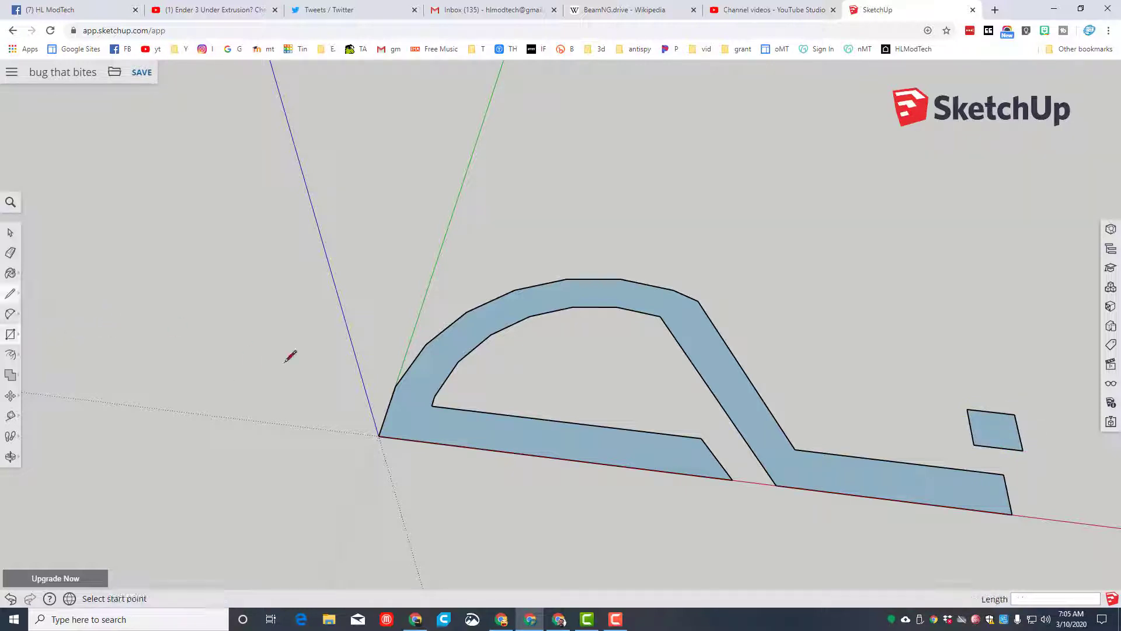
pyautogui.click(973, 445)
pyautogui.click(991, 412)
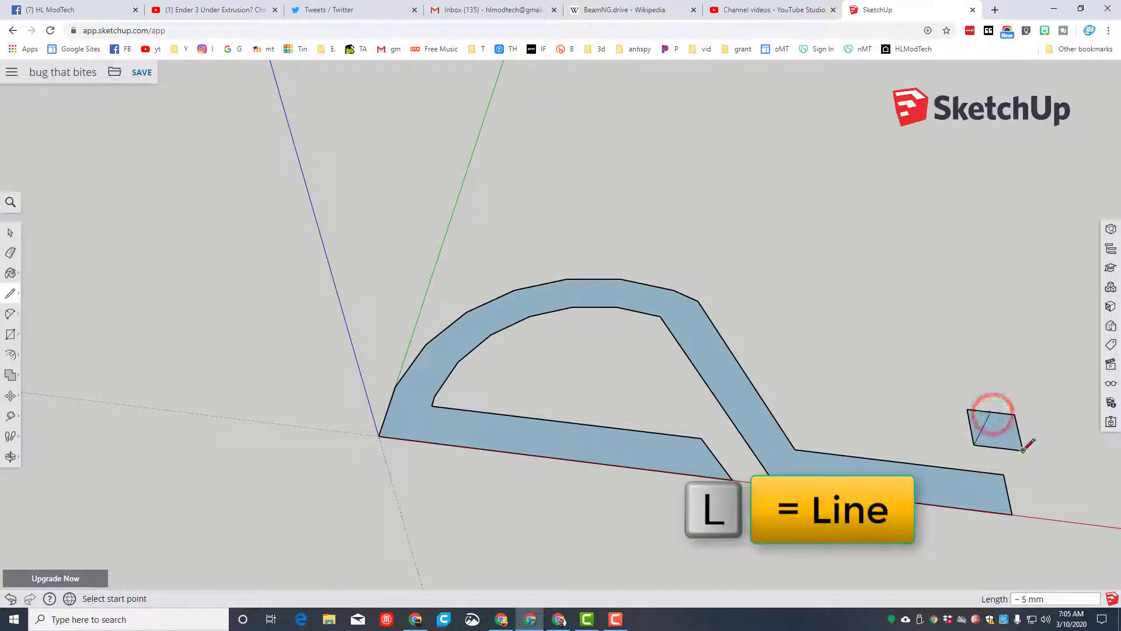
pyautogui.click(1024, 450)
pyautogui.click(991, 413)
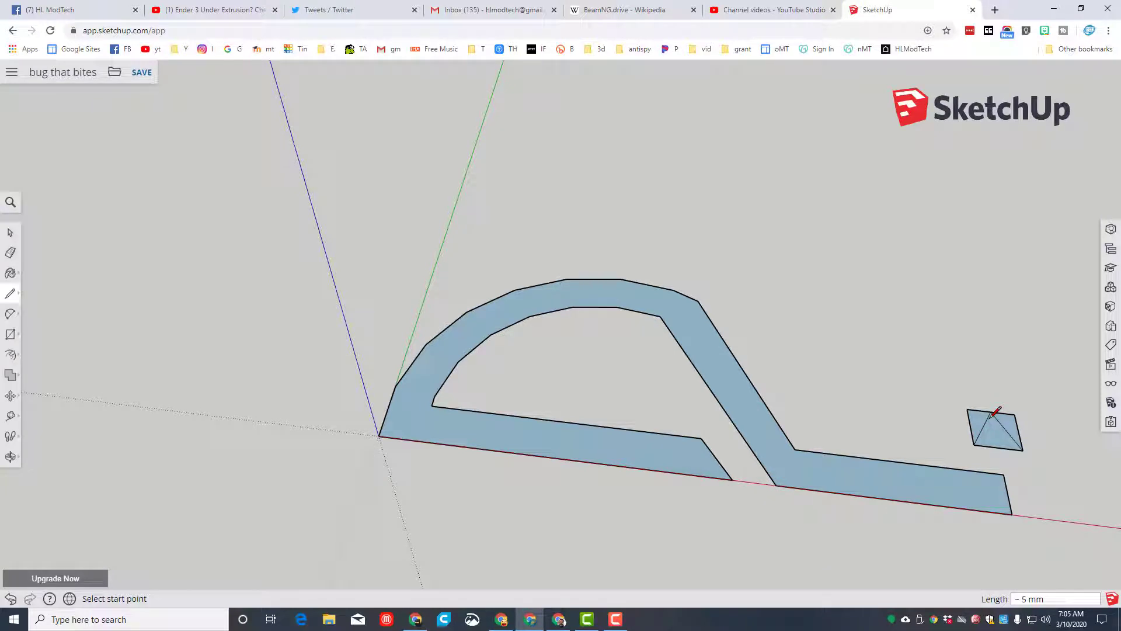
# Step: Erase the square's left and right parts, leaving a small triangle
pyautogui.press('e')
pyautogui.click(974, 410)
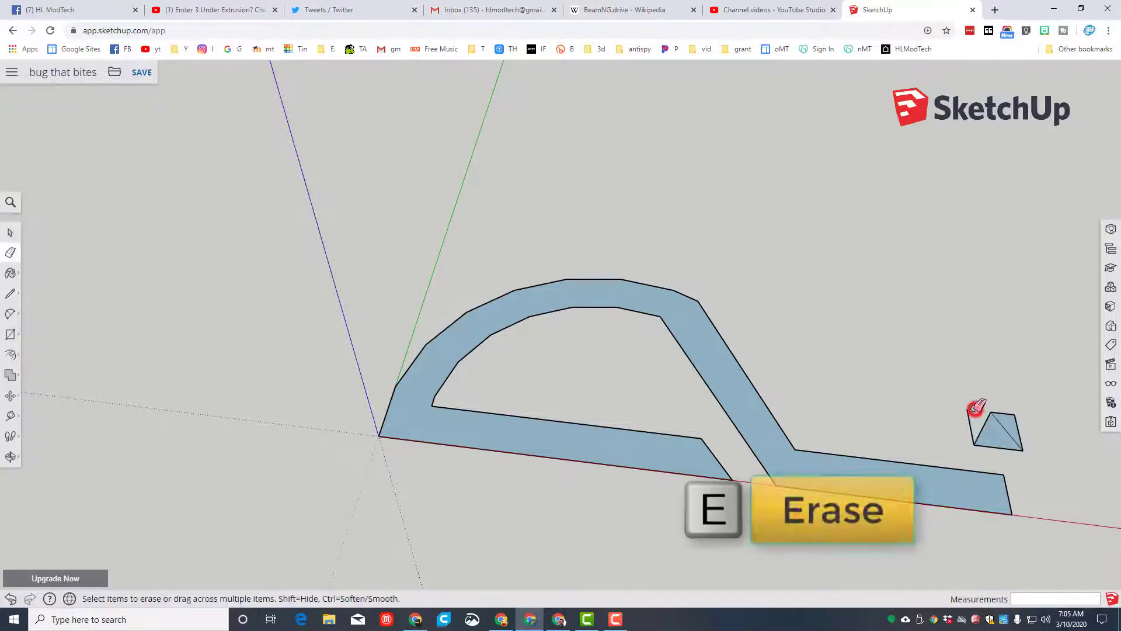
pyautogui.click(1004, 414)
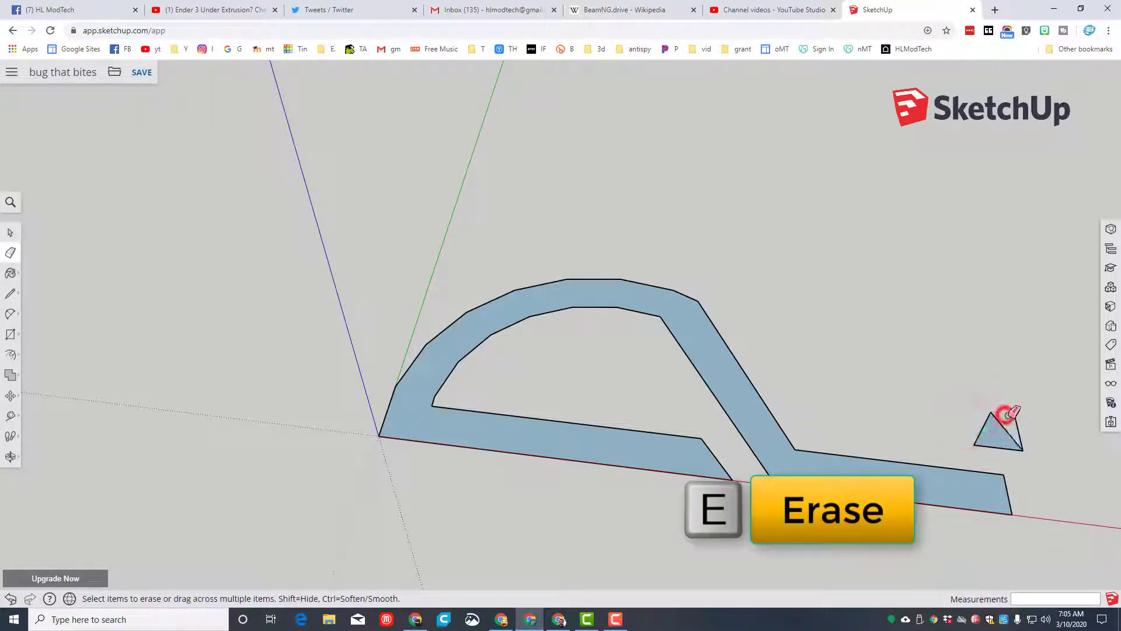
pyautogui.click(1015, 433)
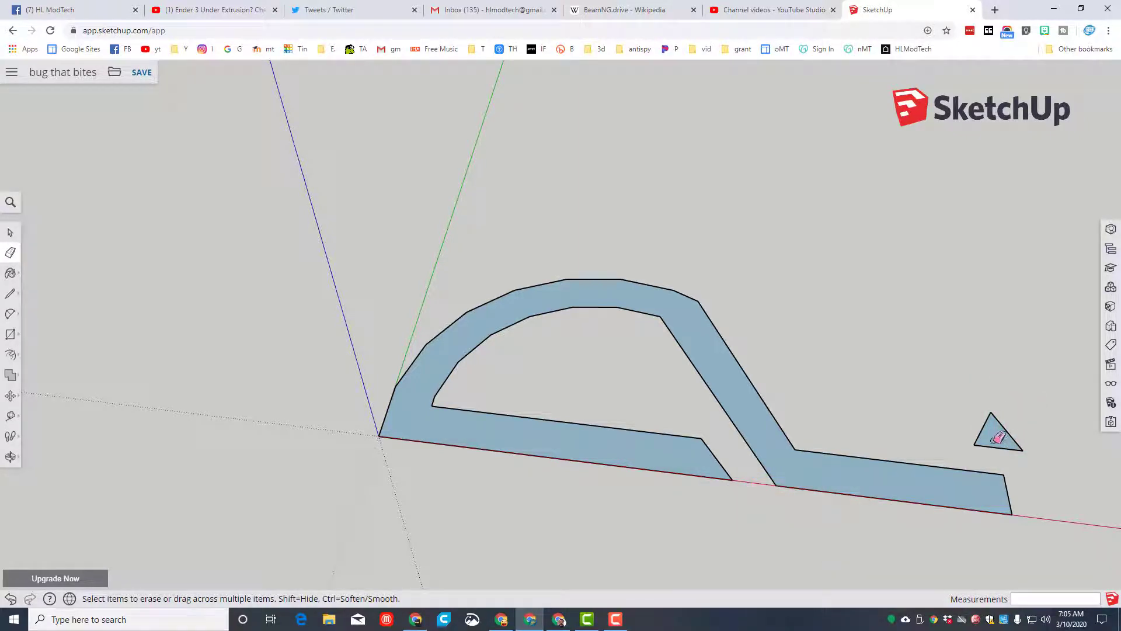
pyautogui.press('space')
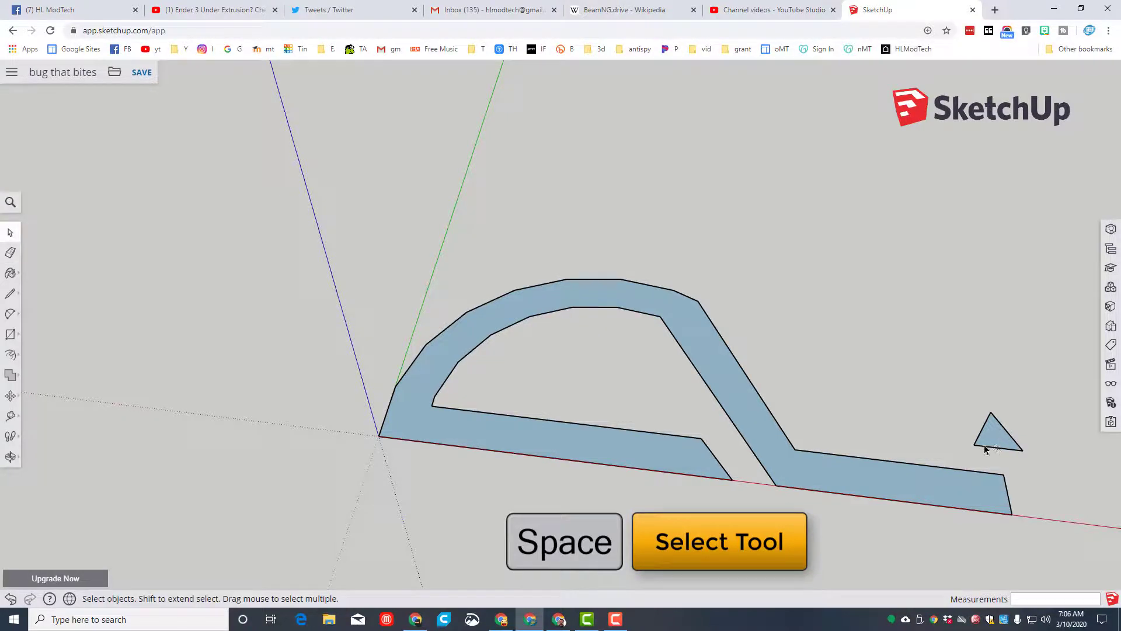
# Step: Copy the small triangle onto the jaw's top edge as a second tooth
pyautogui.doubleClick(989, 442)
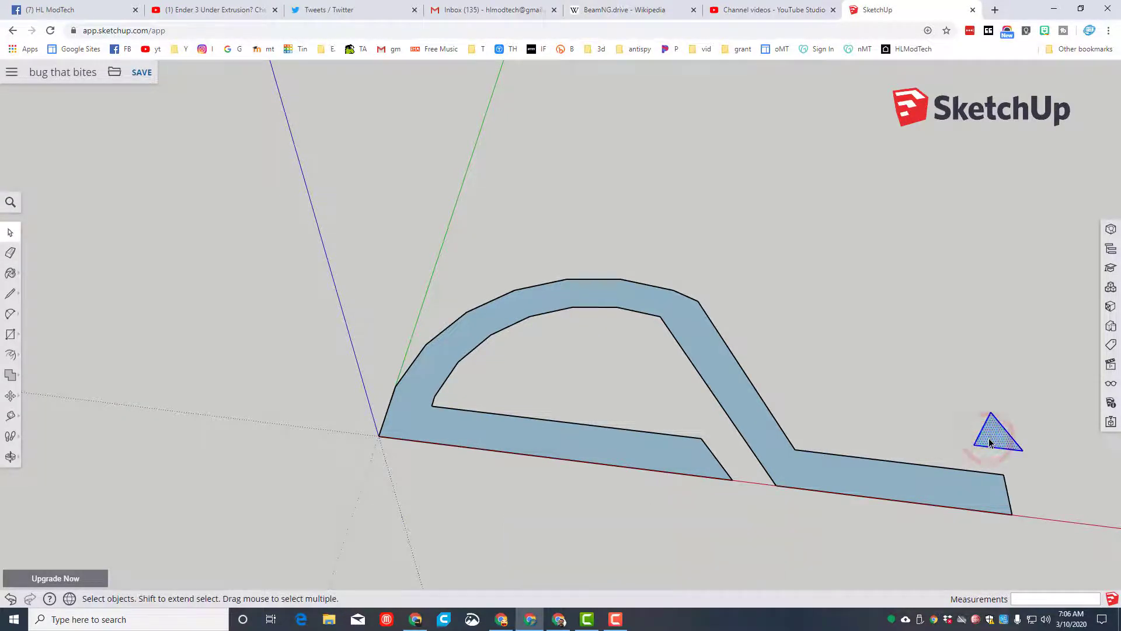
pyautogui.press('m')
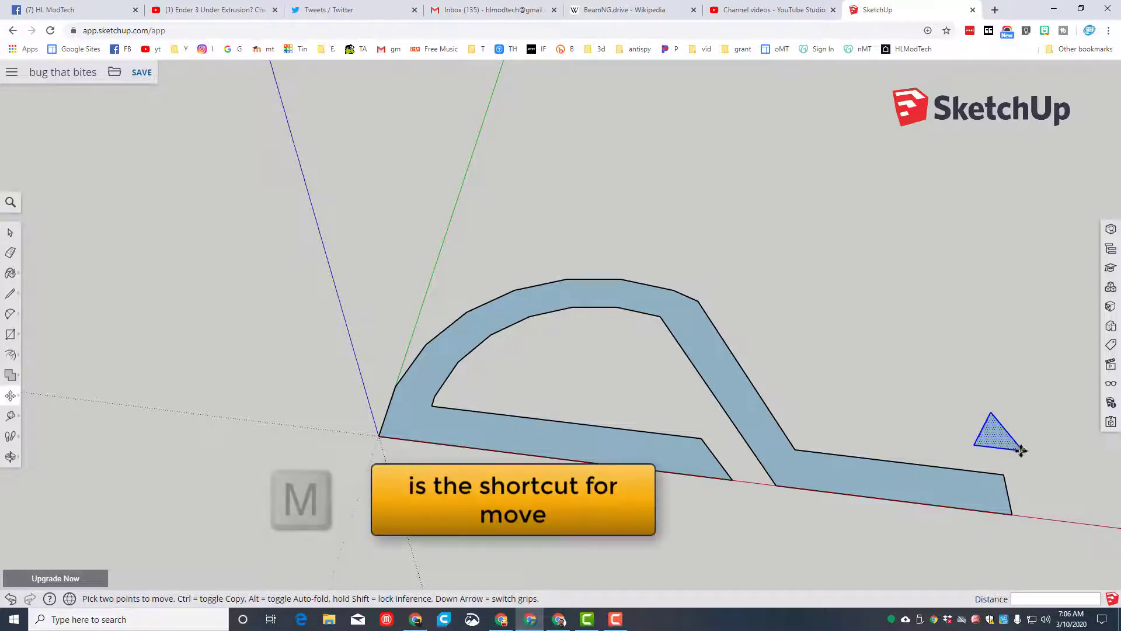
pyautogui.click(1021, 450)
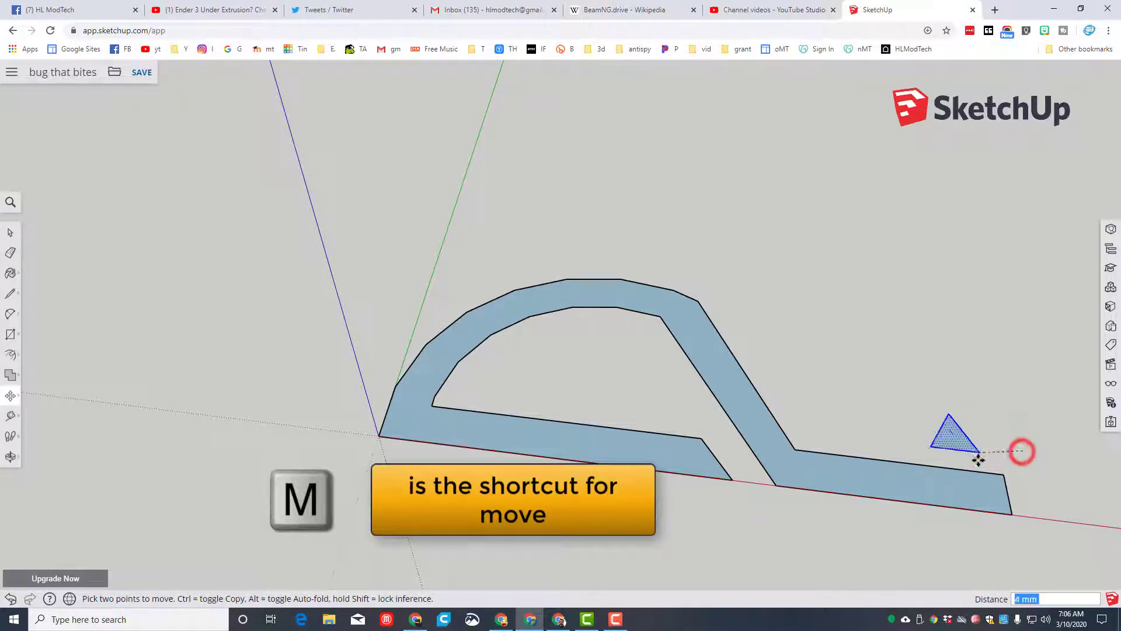
pyautogui.click(1005, 474)
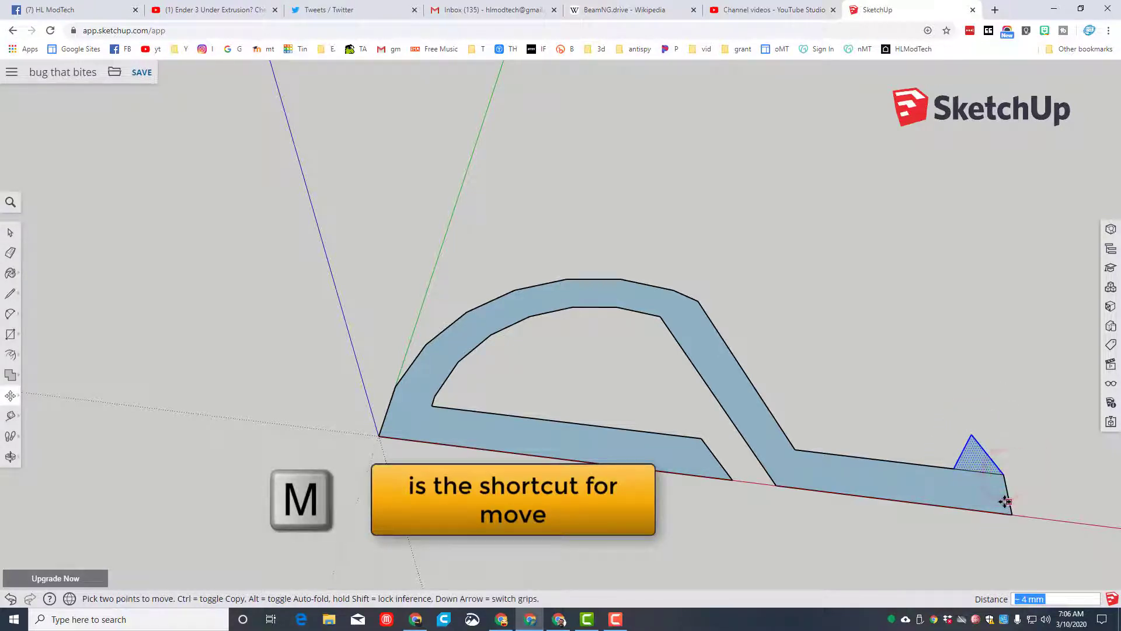
pyautogui.click(954, 467)
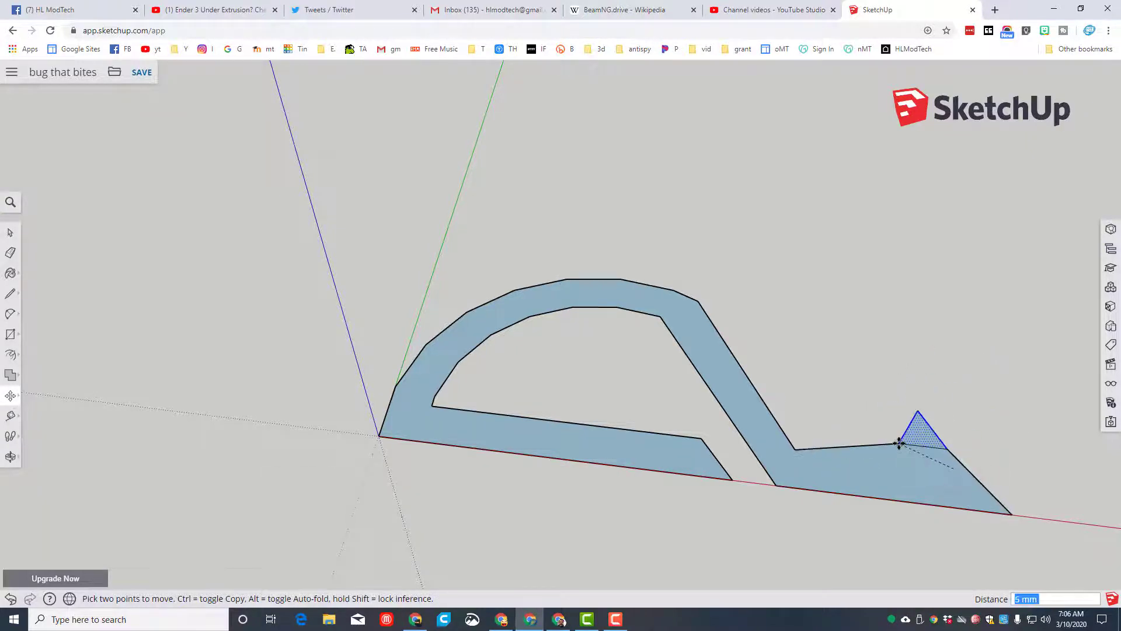
pyautogui.press('ctrl')
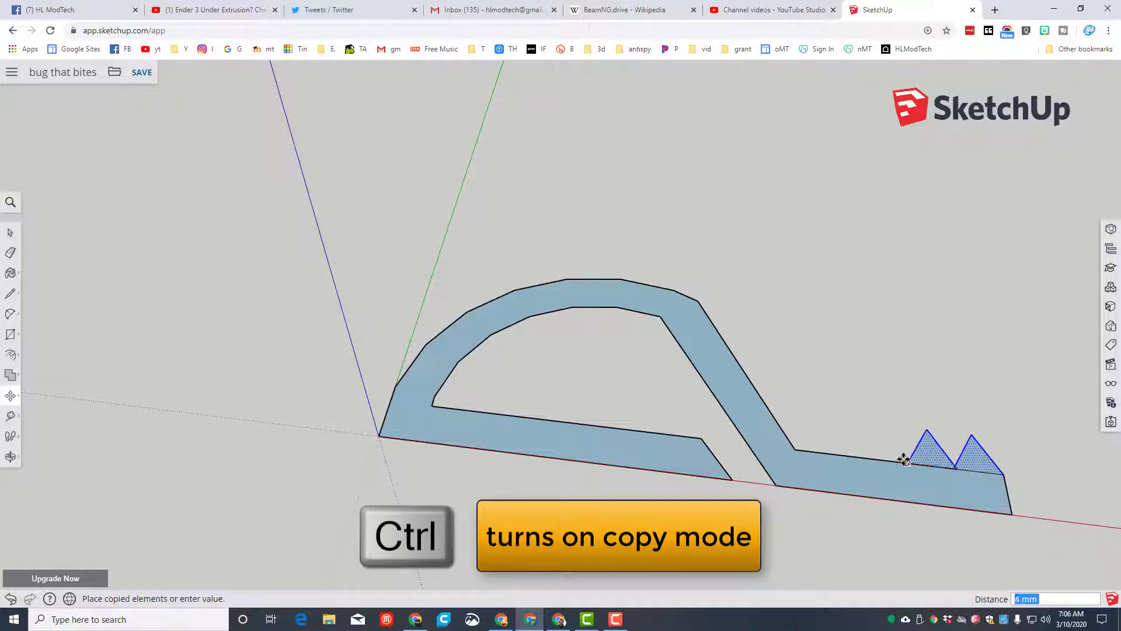
pyautogui.click(892, 397)
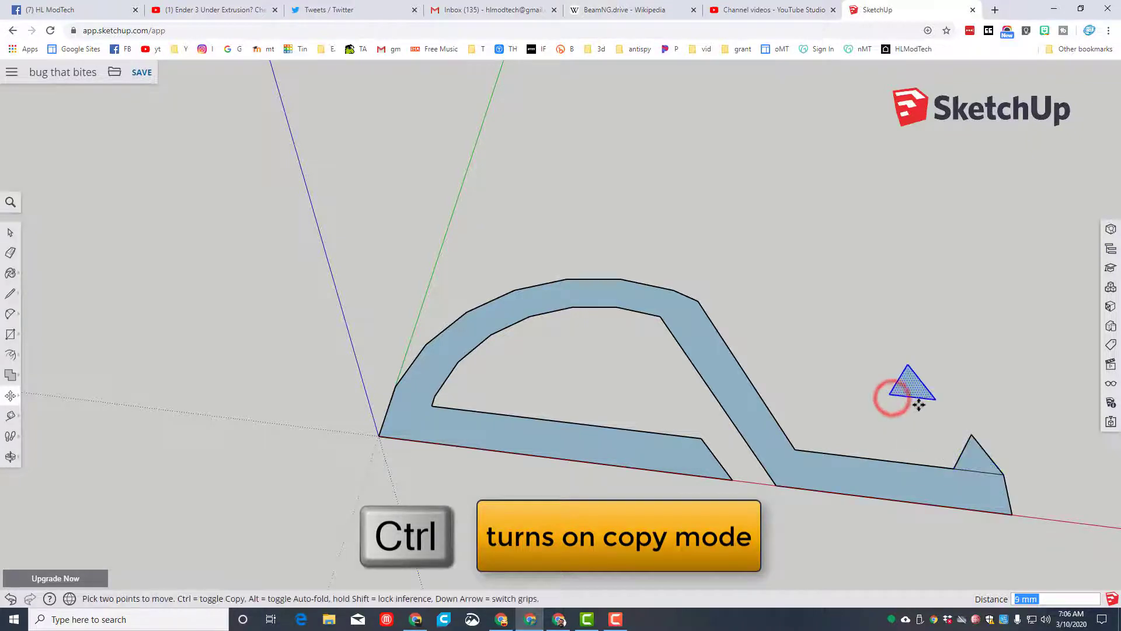
pyautogui.scroll(1, 915, 402)
pyautogui.click(938, 395)
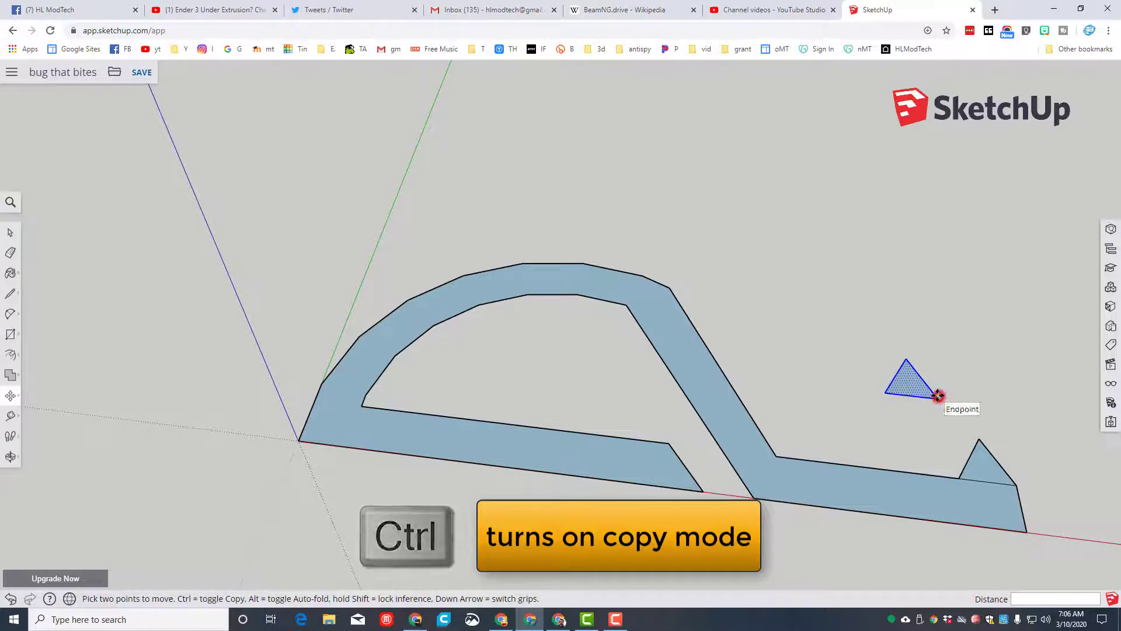
pyautogui.click(957, 476)
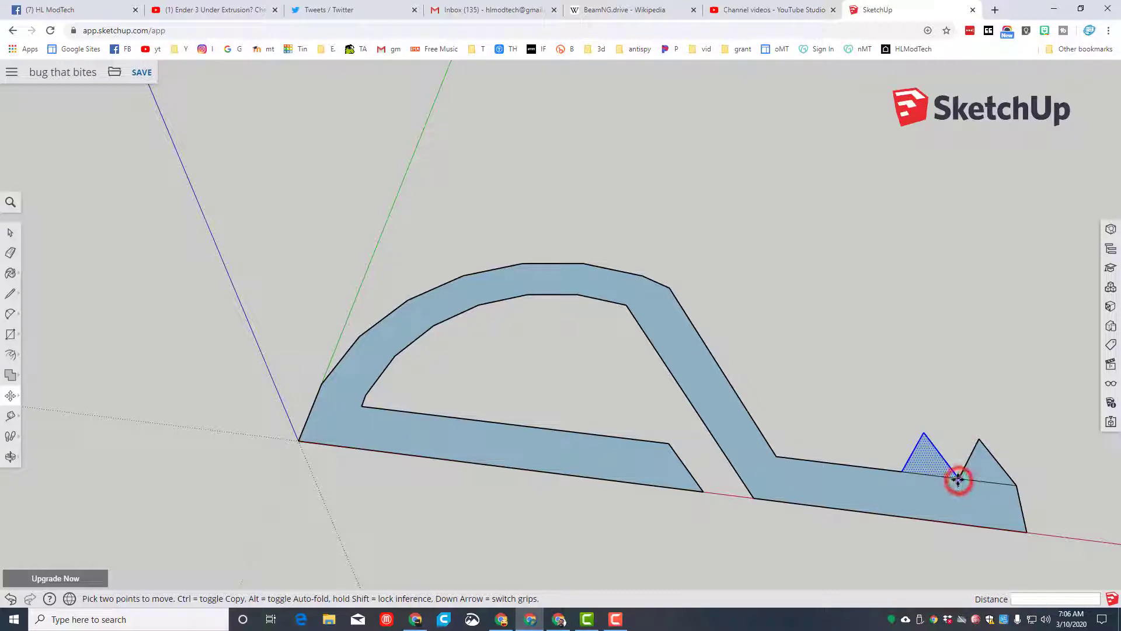
# Step: Copy the tooth twice more along the jaw edge, making four teeth
pyautogui.click(958, 479)
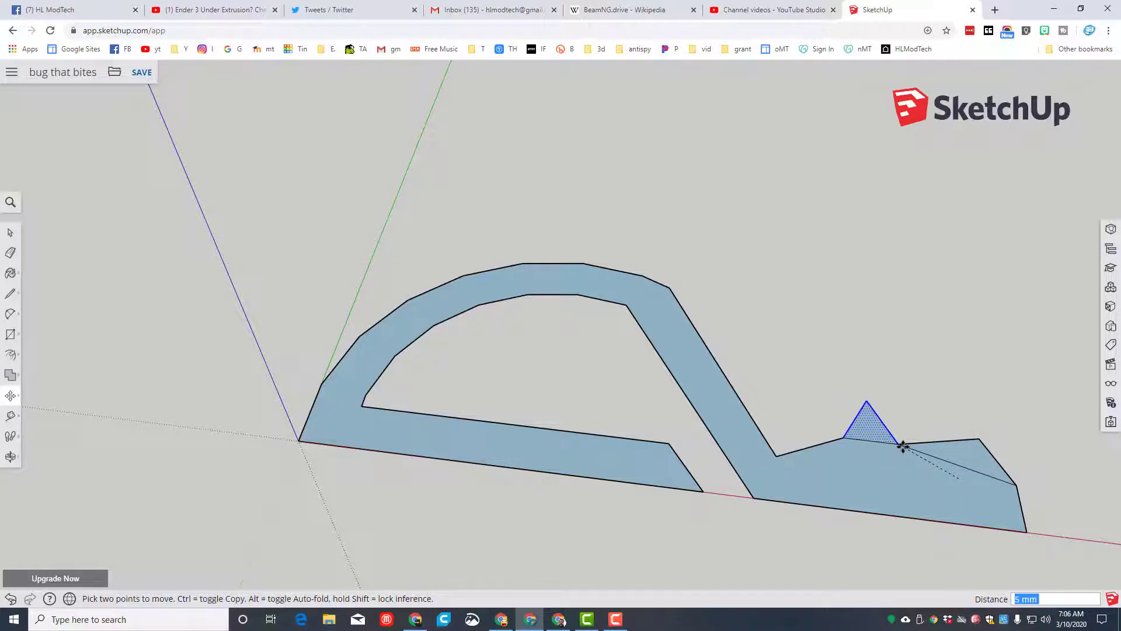
pyautogui.press('ctrl')
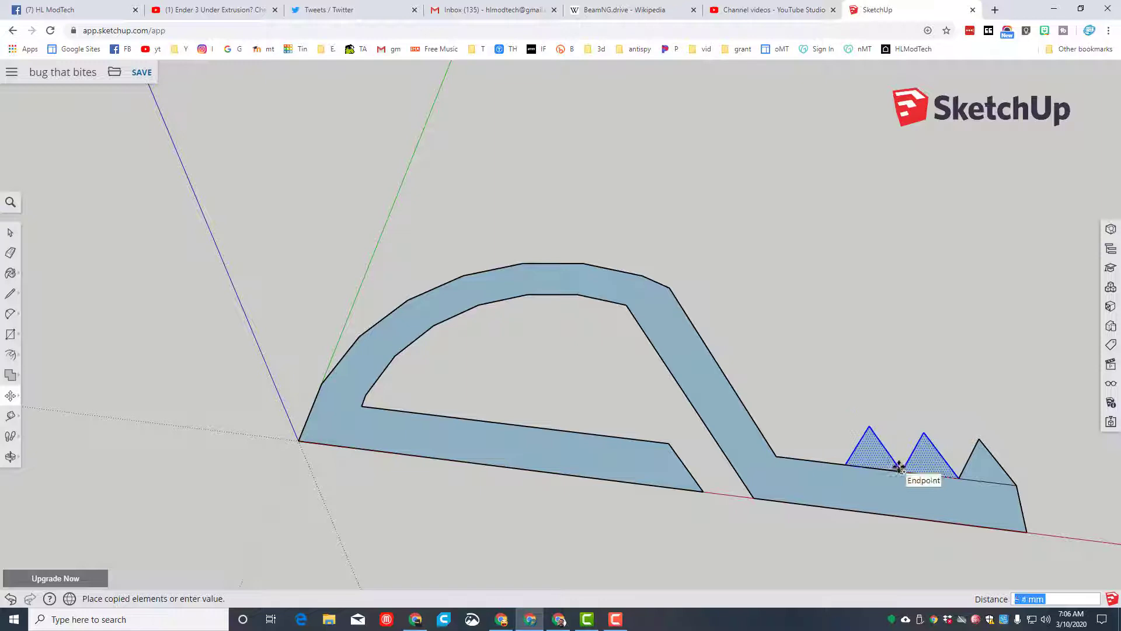
pyautogui.scroll(4, 900, 467)
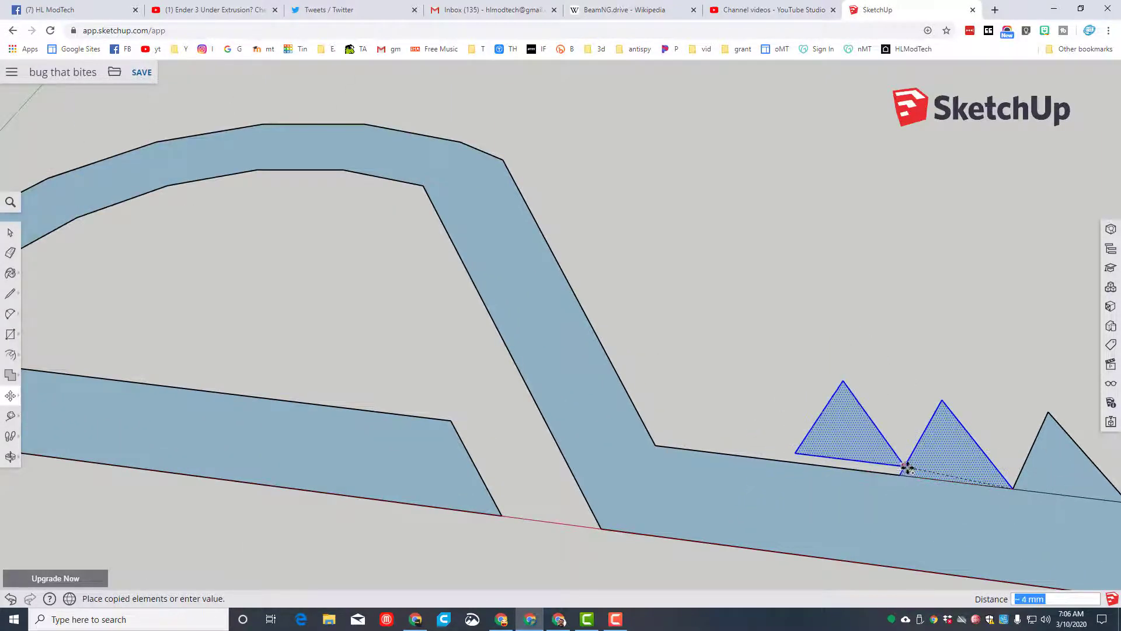
pyautogui.click(900, 472)
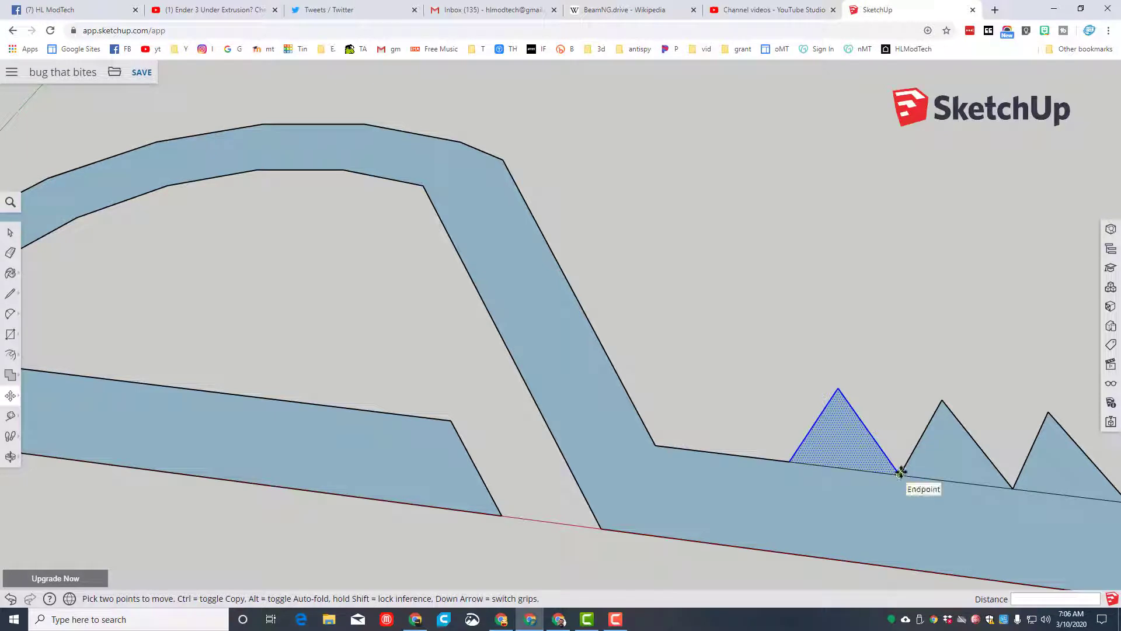
pyautogui.click(900, 472)
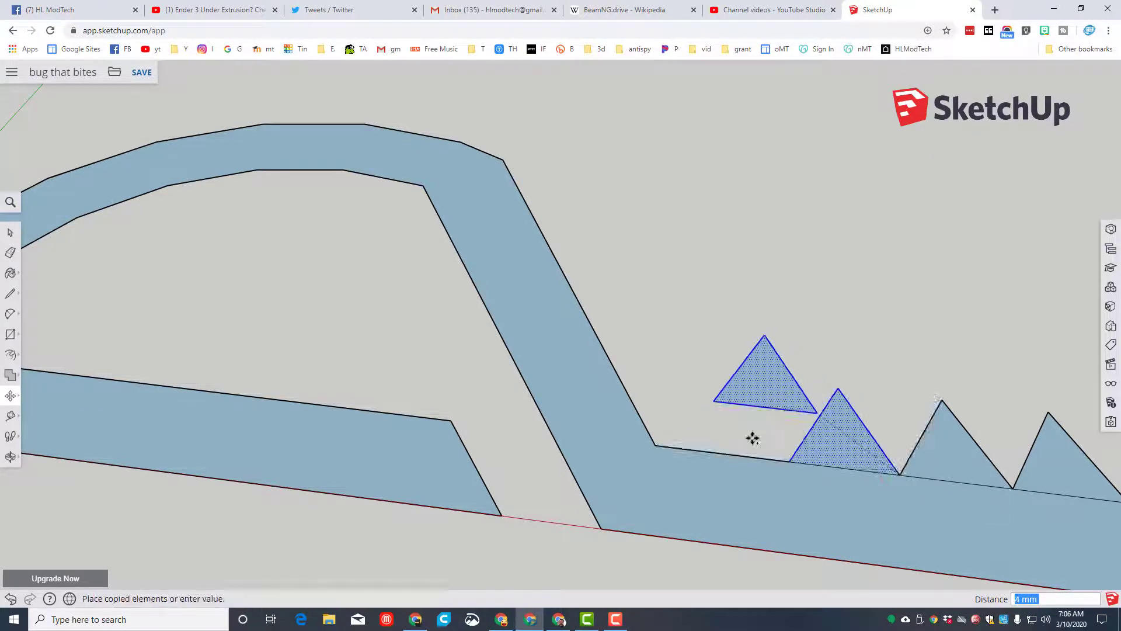
pyautogui.click(790, 461)
pyautogui.scroll(-1, 790, 462)
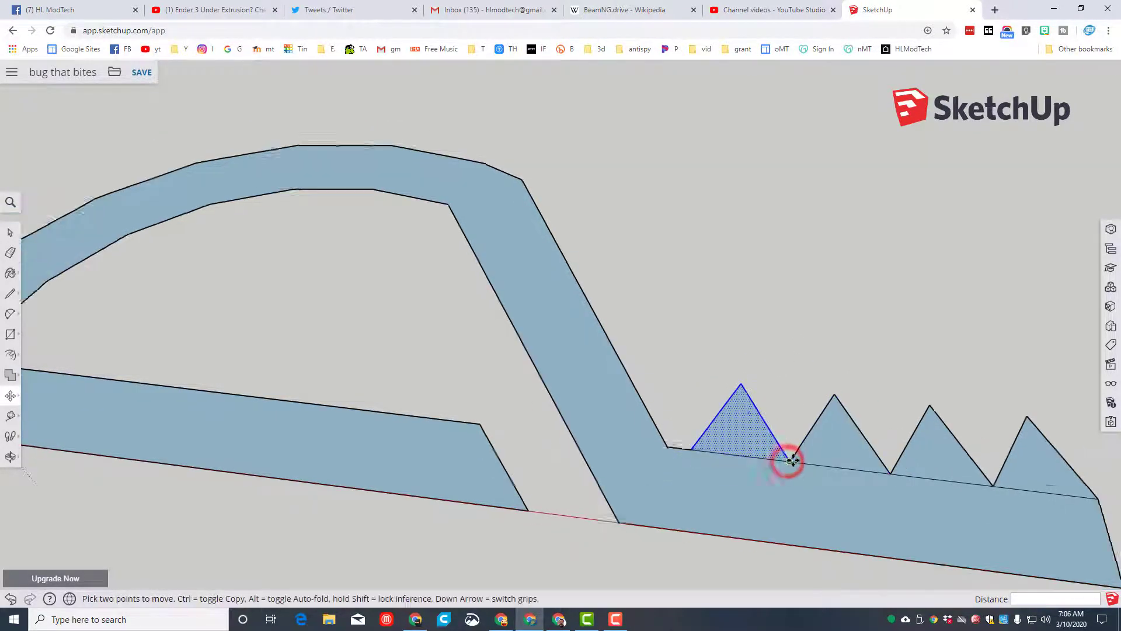
pyautogui.scroll(-1, 791, 462)
# Step: Erase the base lines under all four teeth to merge them into one jagged outline
pyautogui.press('e')
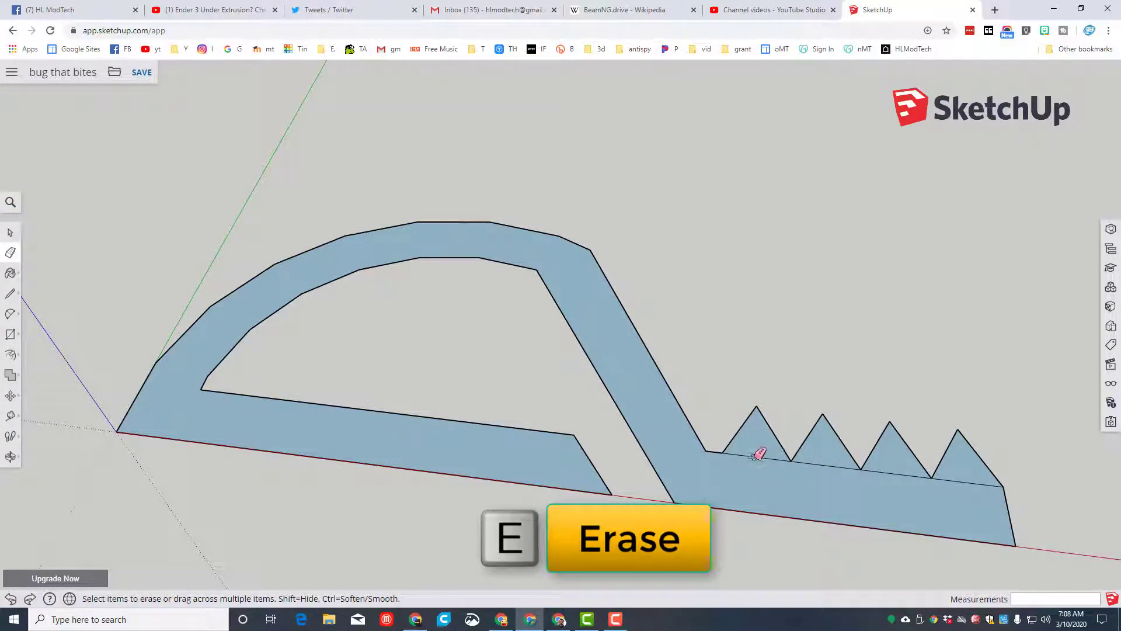
pyautogui.click(758, 454)
pyautogui.click(809, 463)
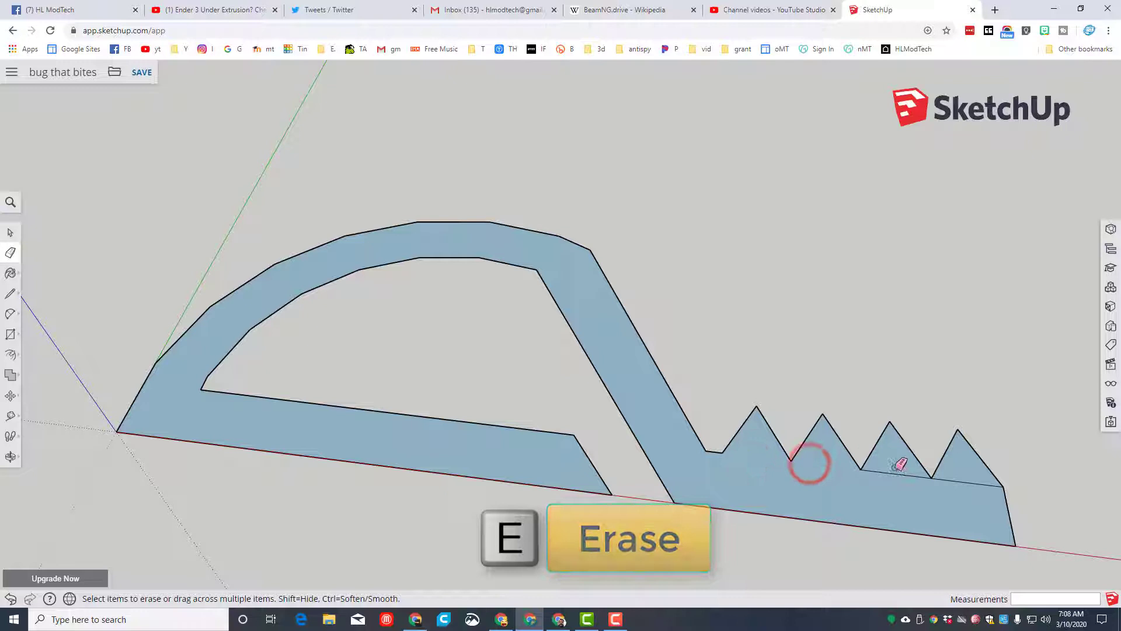
pyautogui.click(902, 474)
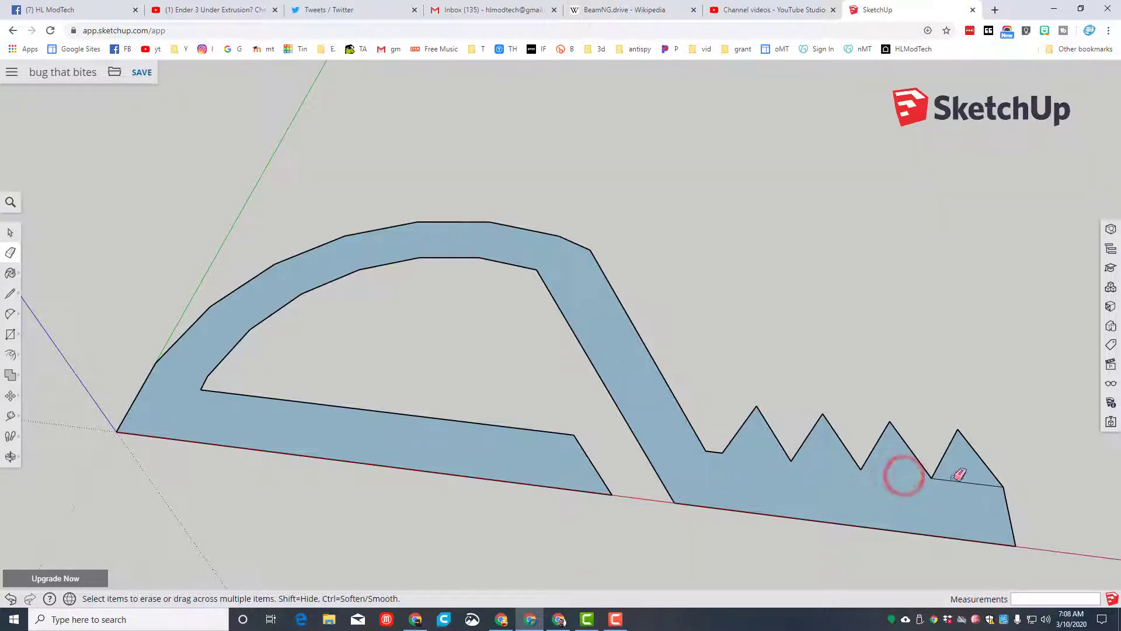
pyautogui.click(958, 480)
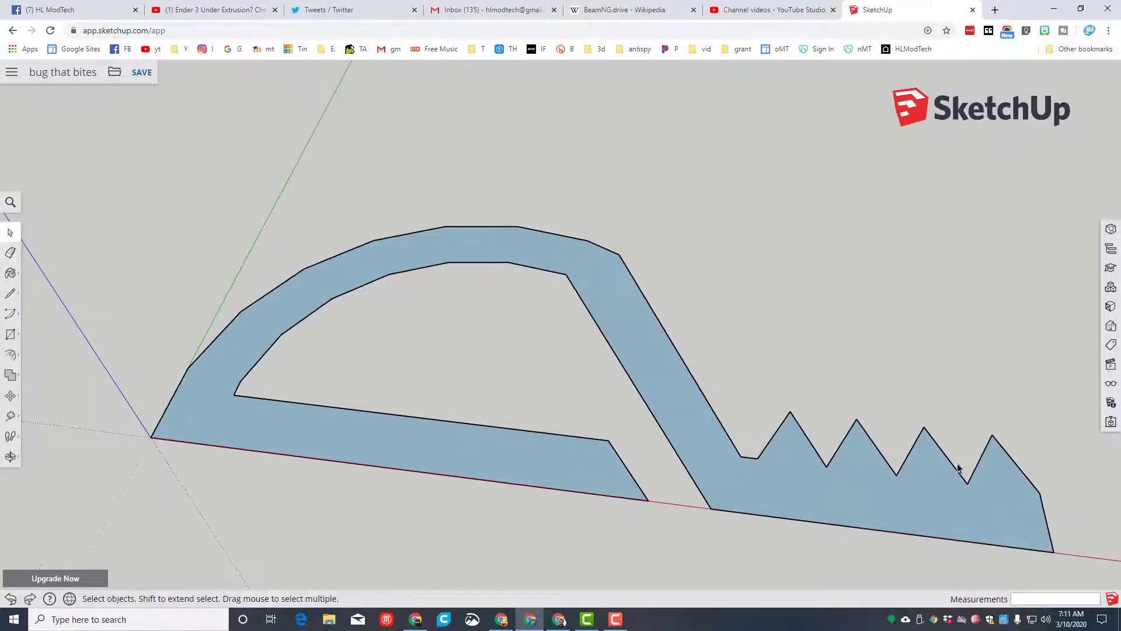
# Step: Copy the last tooth's two slanted edges slightly upward as a V-shaped line
pyautogui.click(977, 467)
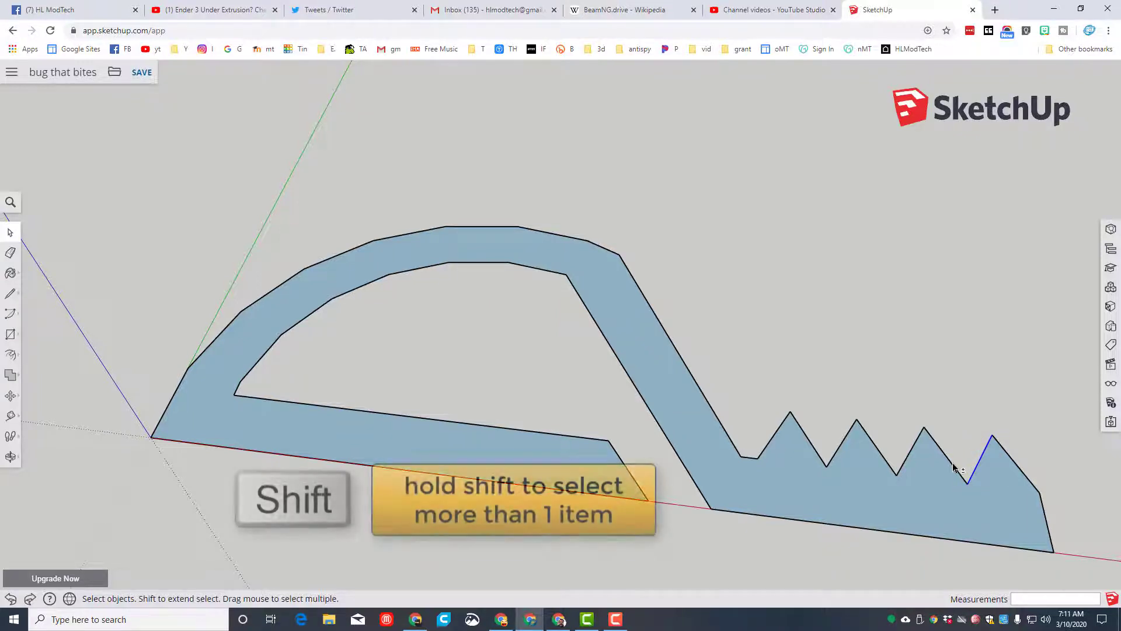
pyautogui.keyDown('shift'); pyautogui.click(952, 461); pyautogui.keyUp('shift')
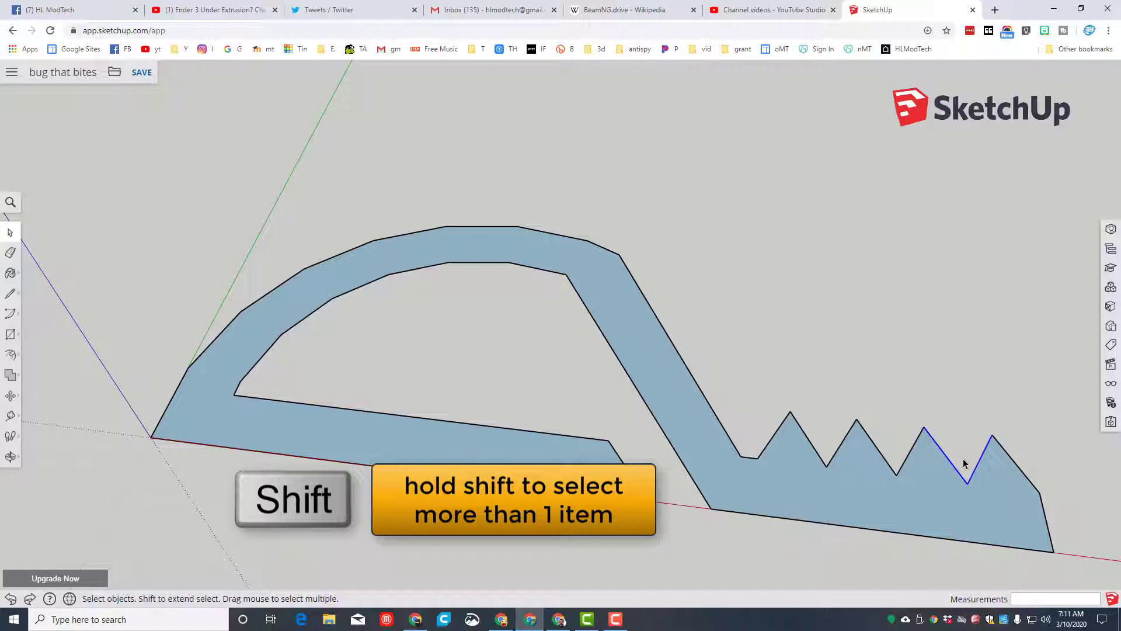
pyautogui.press('m')
pyautogui.click(992, 434)
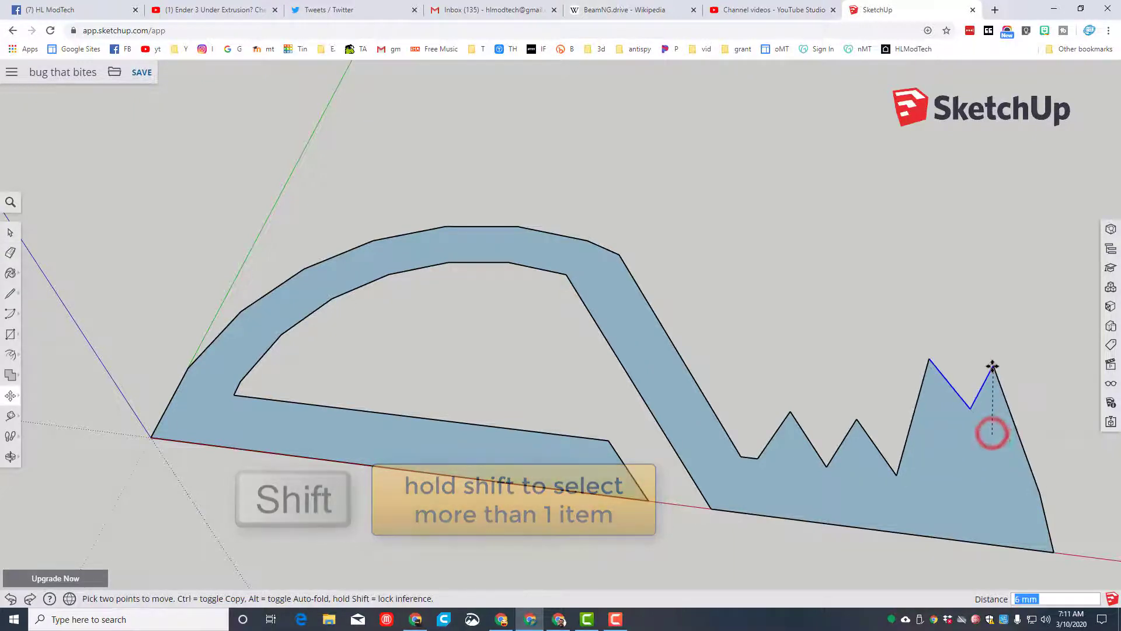
pyautogui.press('ctrl')
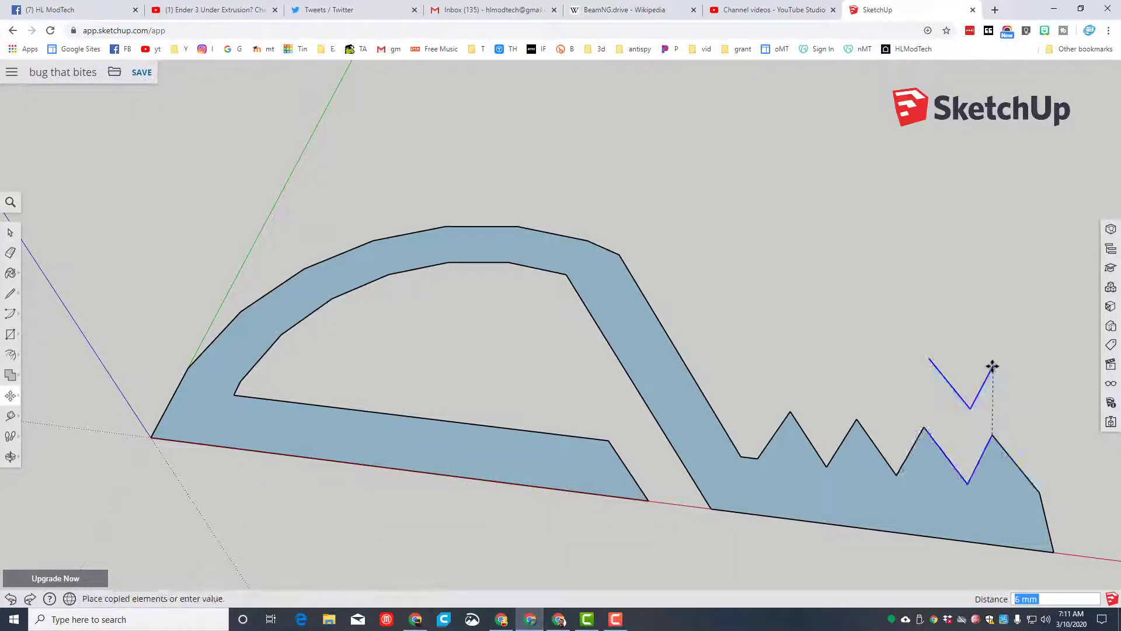
pyautogui.click(981, 416)
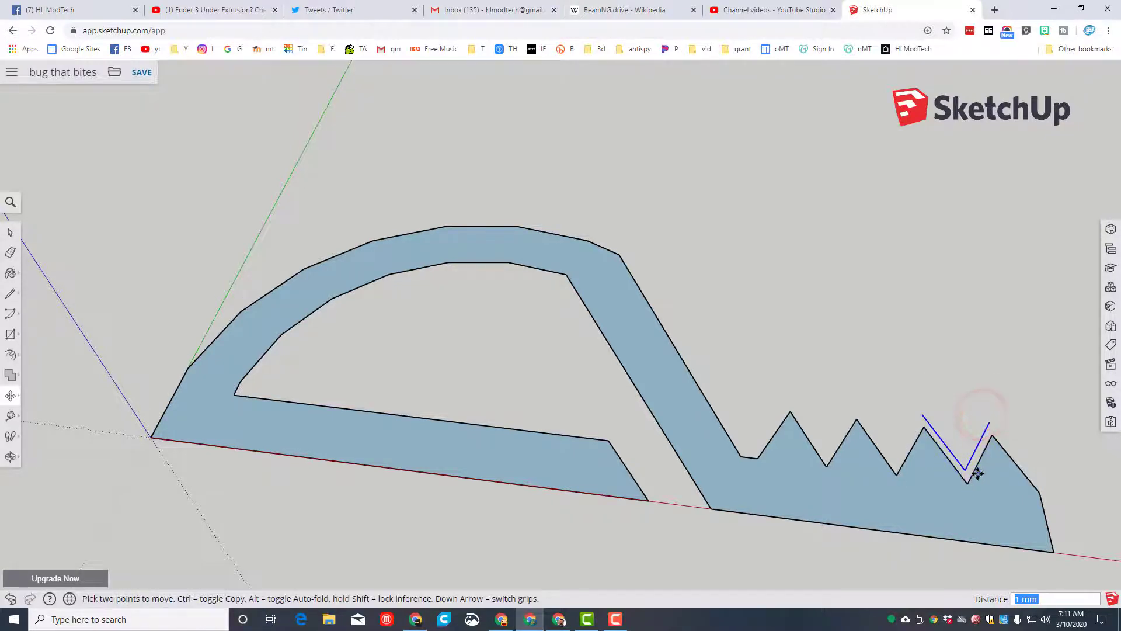
pyautogui.scroll(3, 977, 473)
pyautogui.scroll(-1, 984, 423)
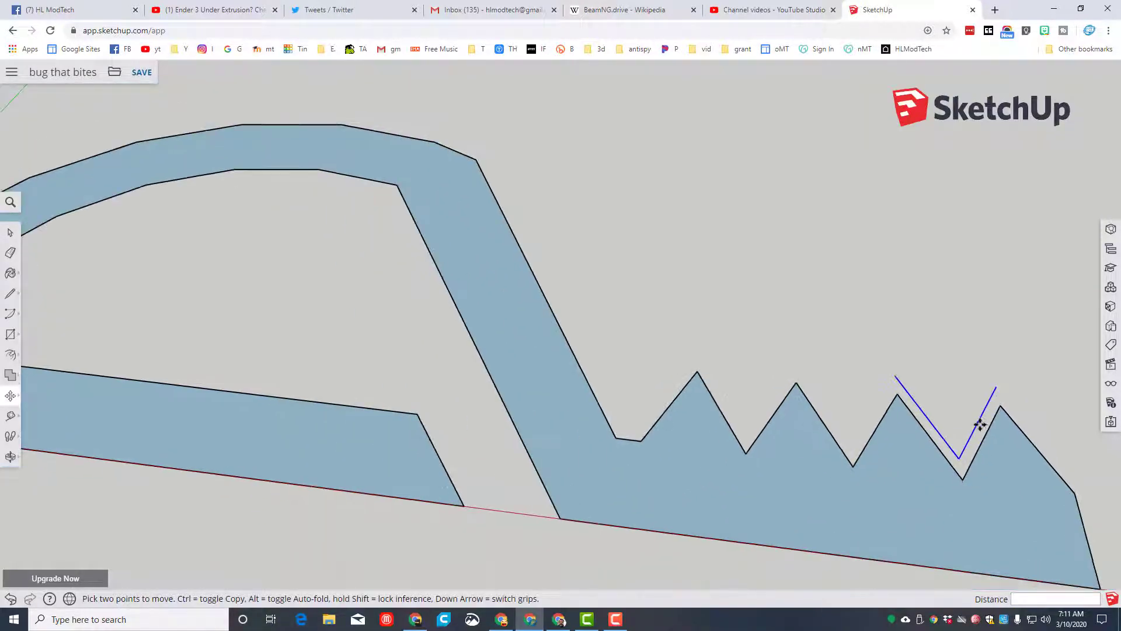
# Step: Copy the V line end-to-end three more times, reaching over the first tooth
pyautogui.click(1000, 383)
pyautogui.press('ctrl')
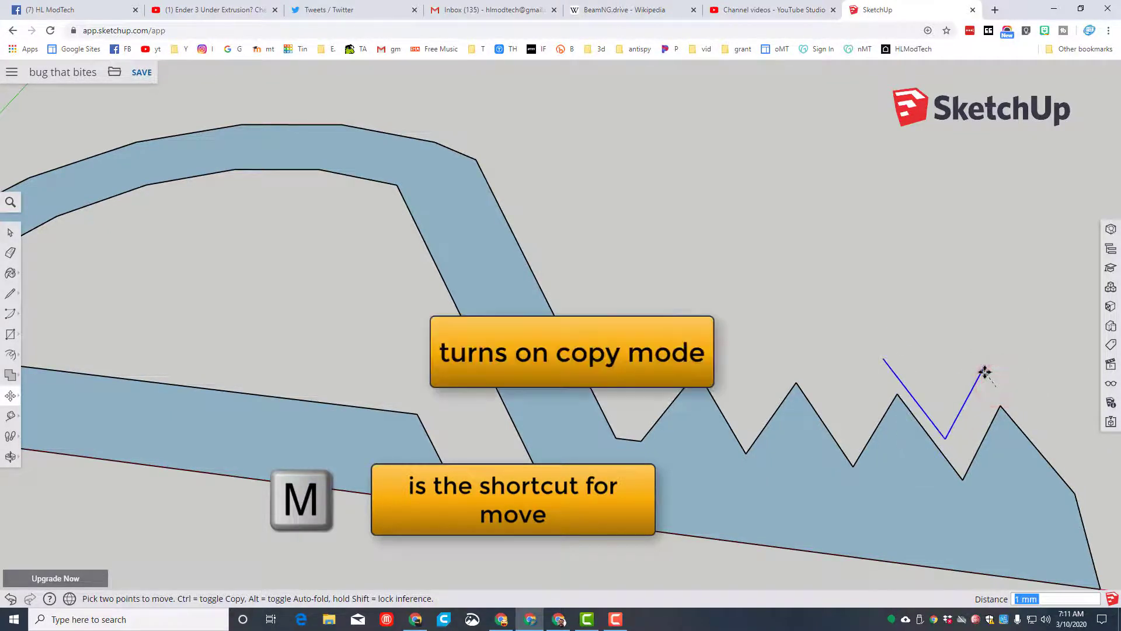
pyautogui.press('ctrl')
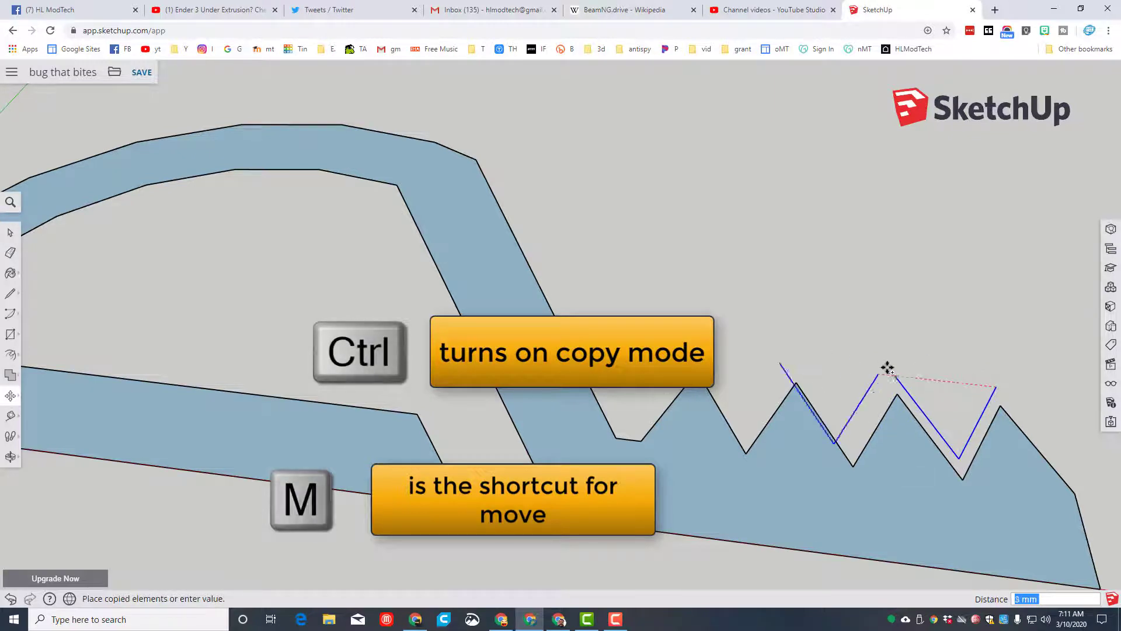
pyautogui.scroll(4, 887, 367)
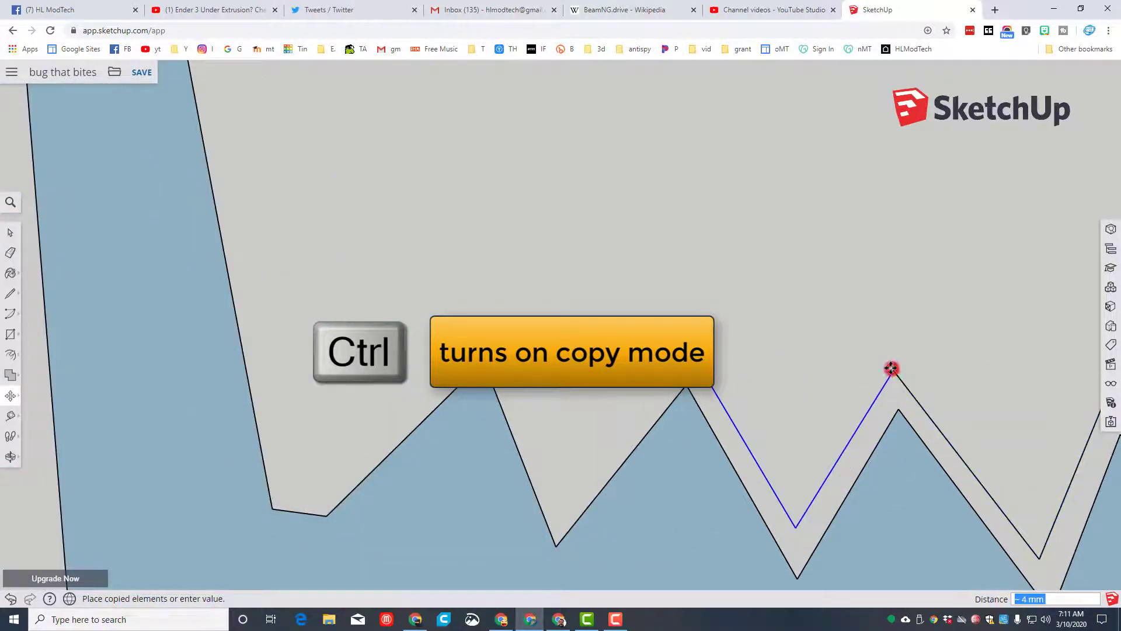
pyautogui.click(891, 369)
pyautogui.scroll(-3, 891, 369)
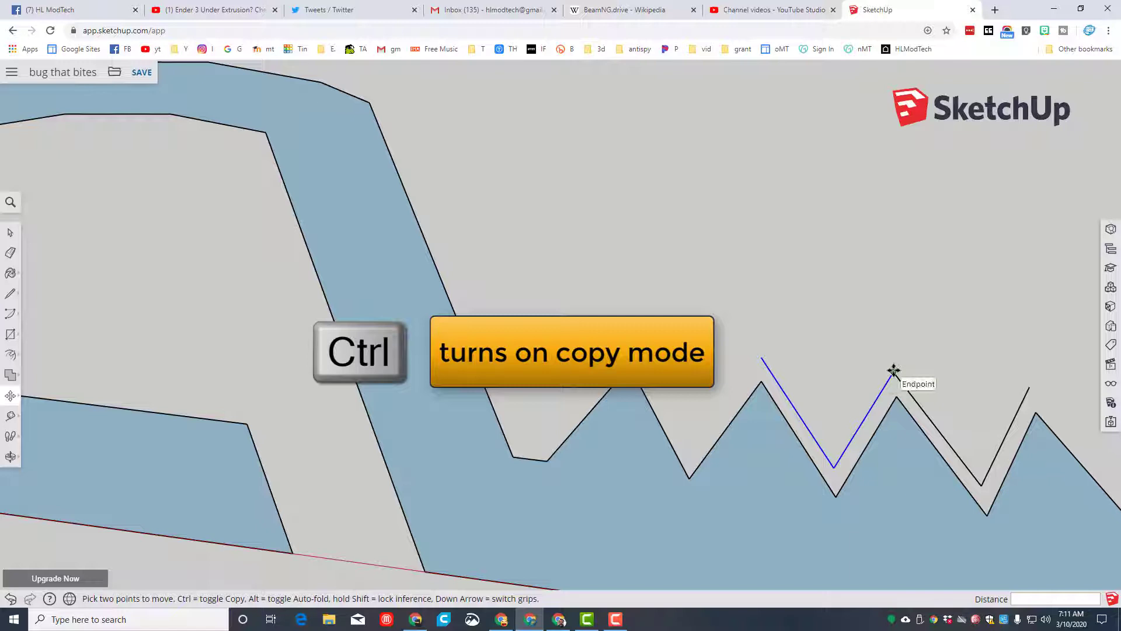
pyautogui.click(894, 370)
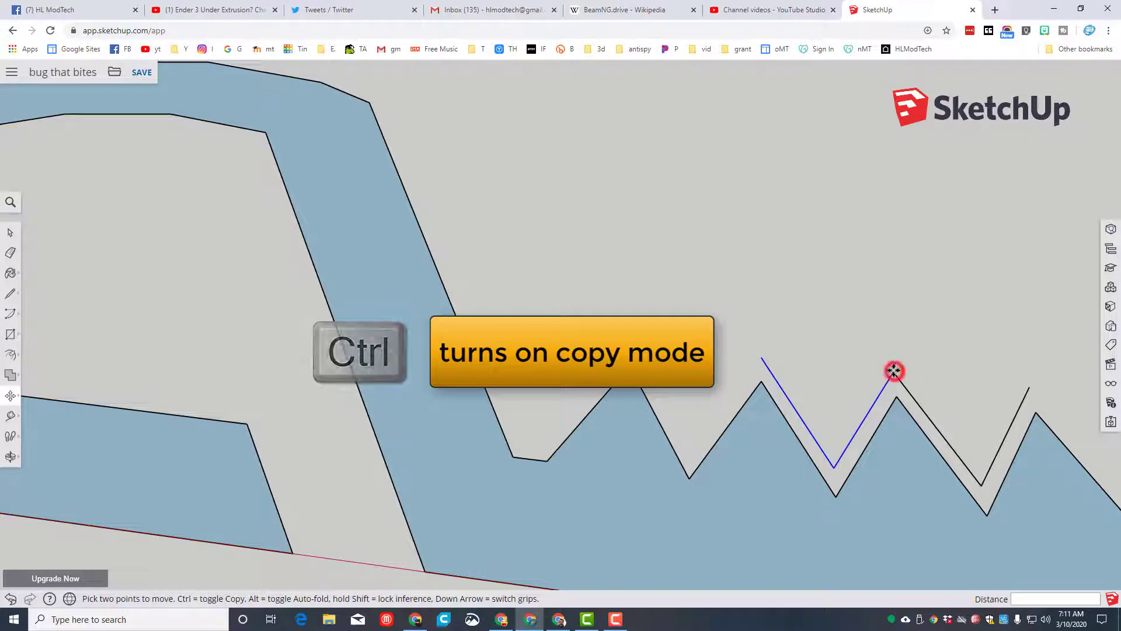
pyautogui.click(760, 359)
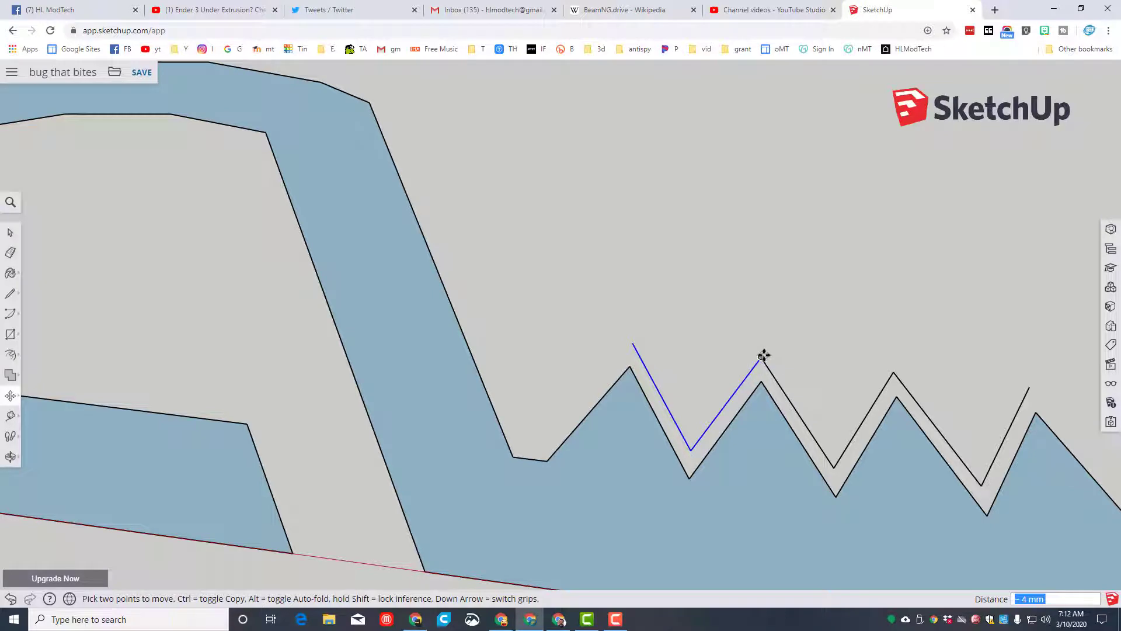
pyautogui.click(762, 355)
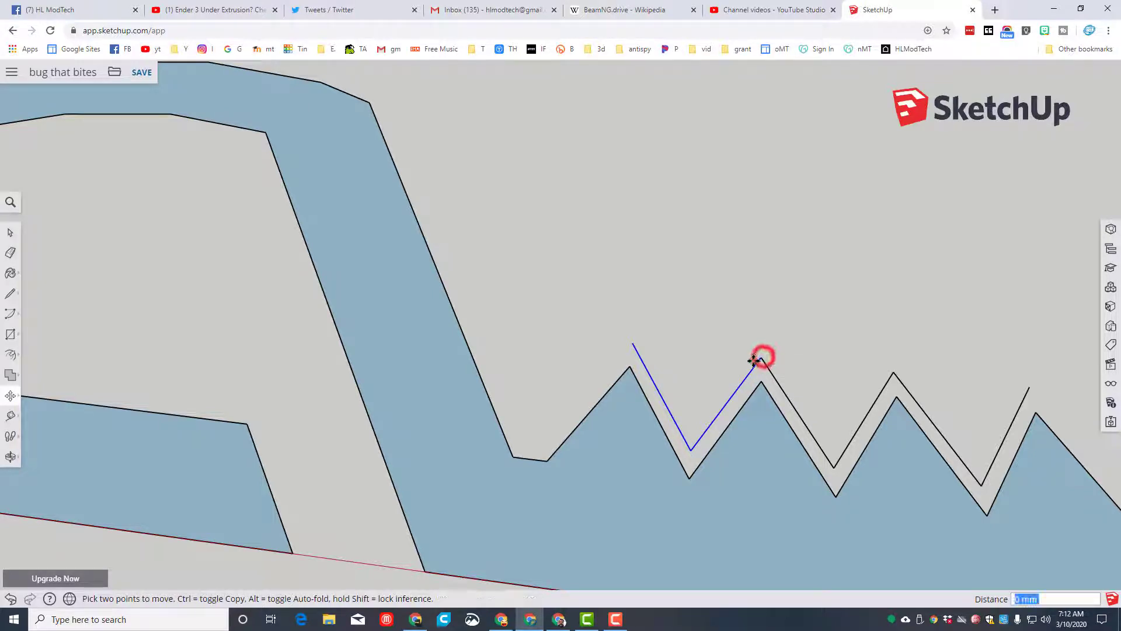
pyautogui.click(632, 346)
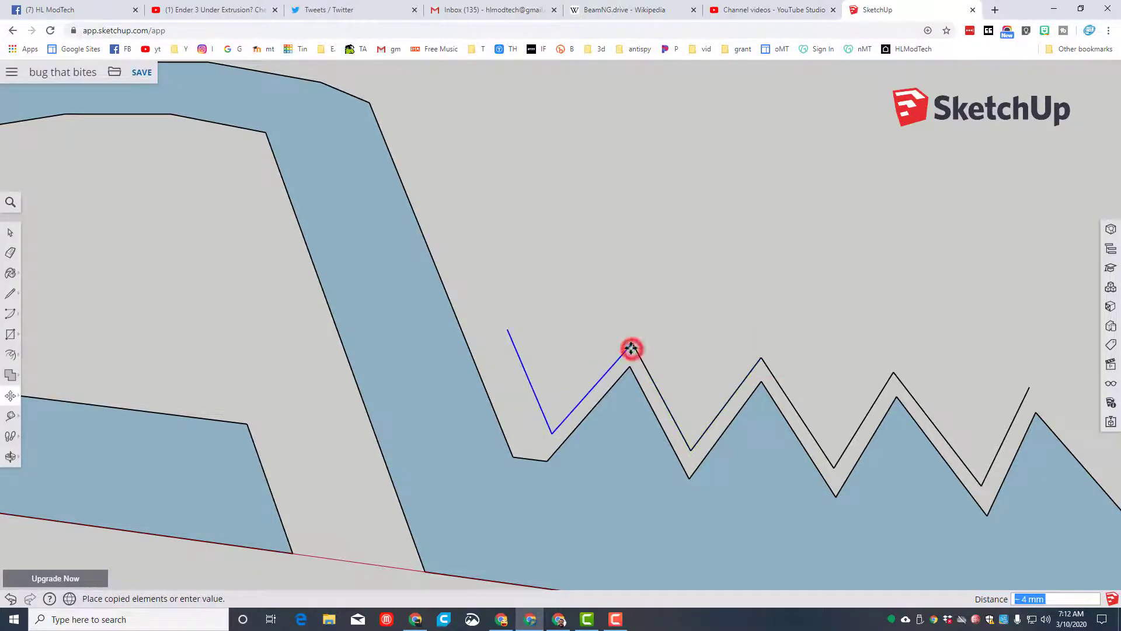
pyautogui.scroll(-5, 632, 346)
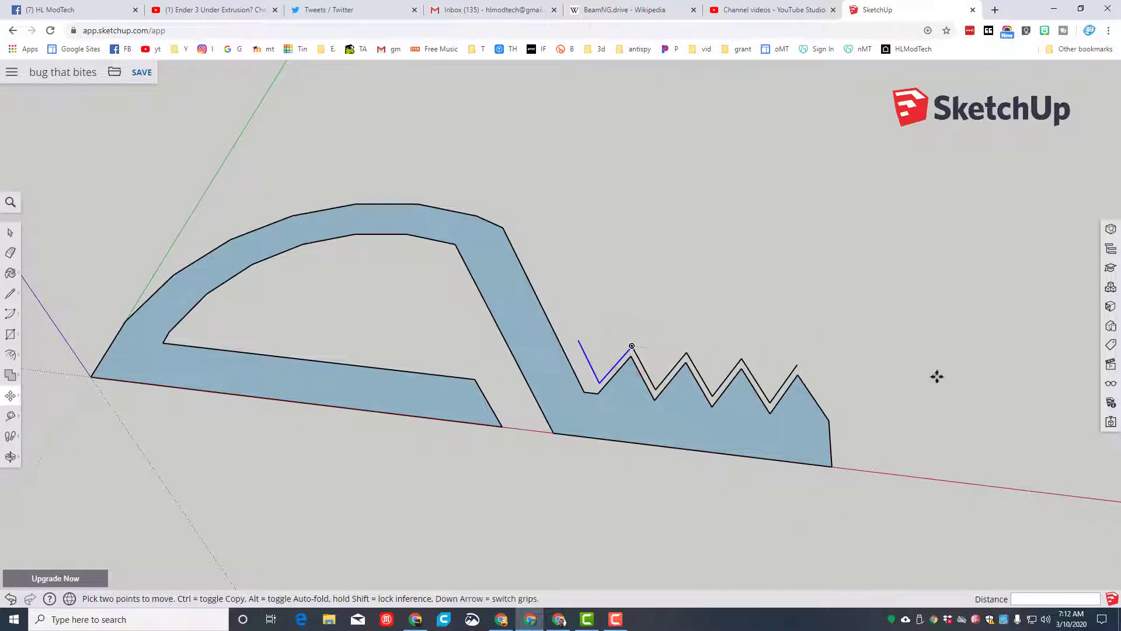
# Step: Sweep a center-point arc over the teeth and close it to the zigzag with a line
pyautogui.click(10, 313)
pyautogui.click(40, 279)
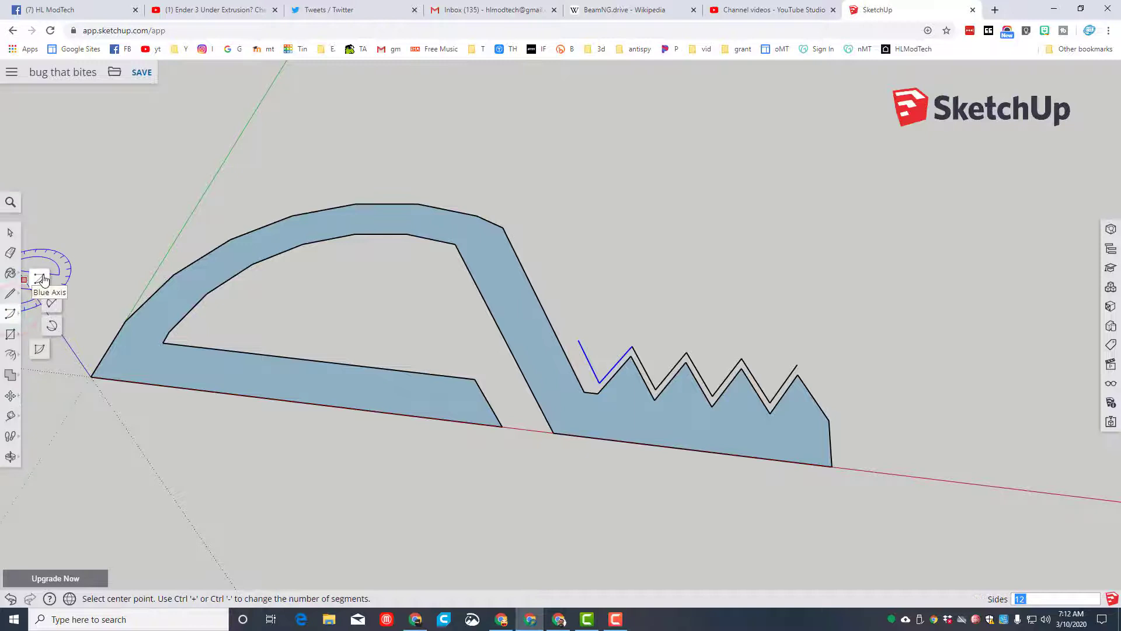
pyautogui.click(579, 340)
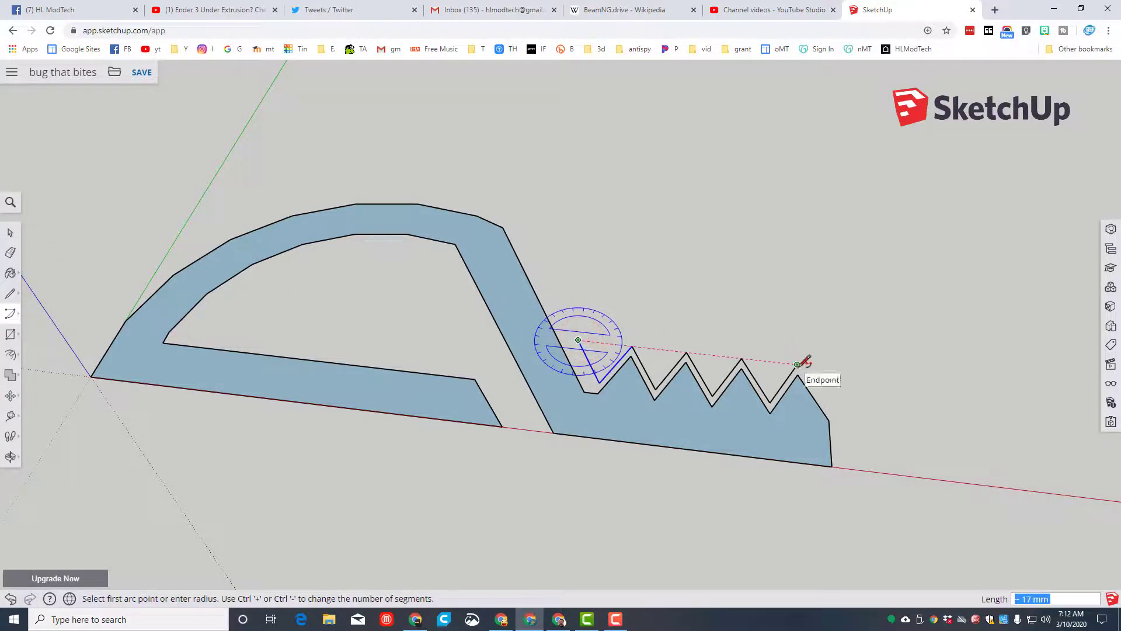
pyautogui.click(797, 364)
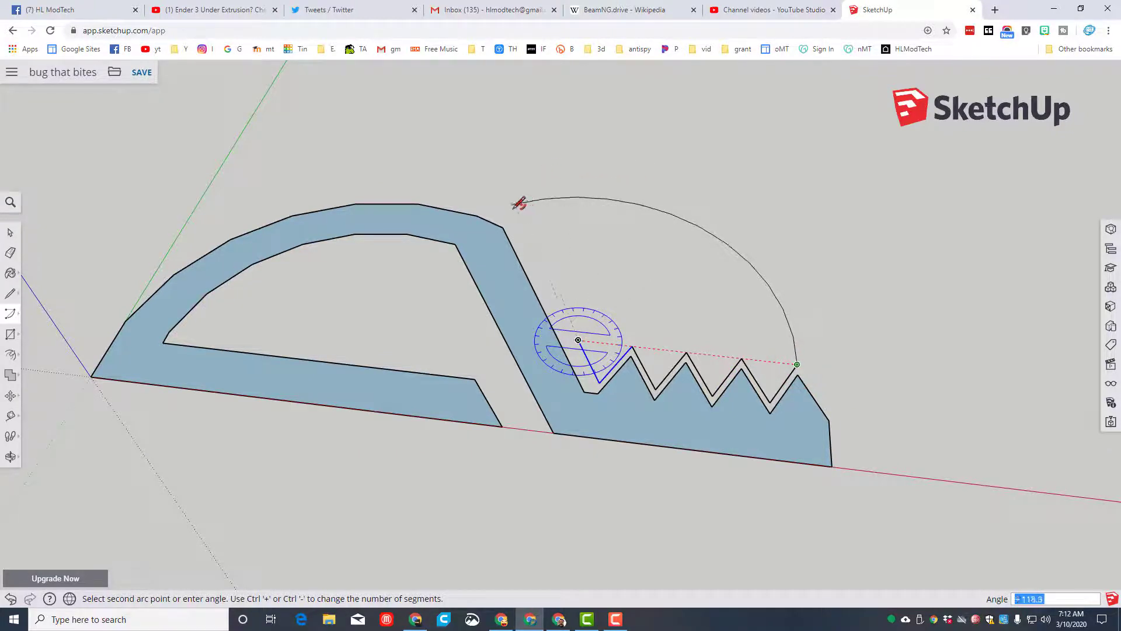
pyautogui.click(513, 204)
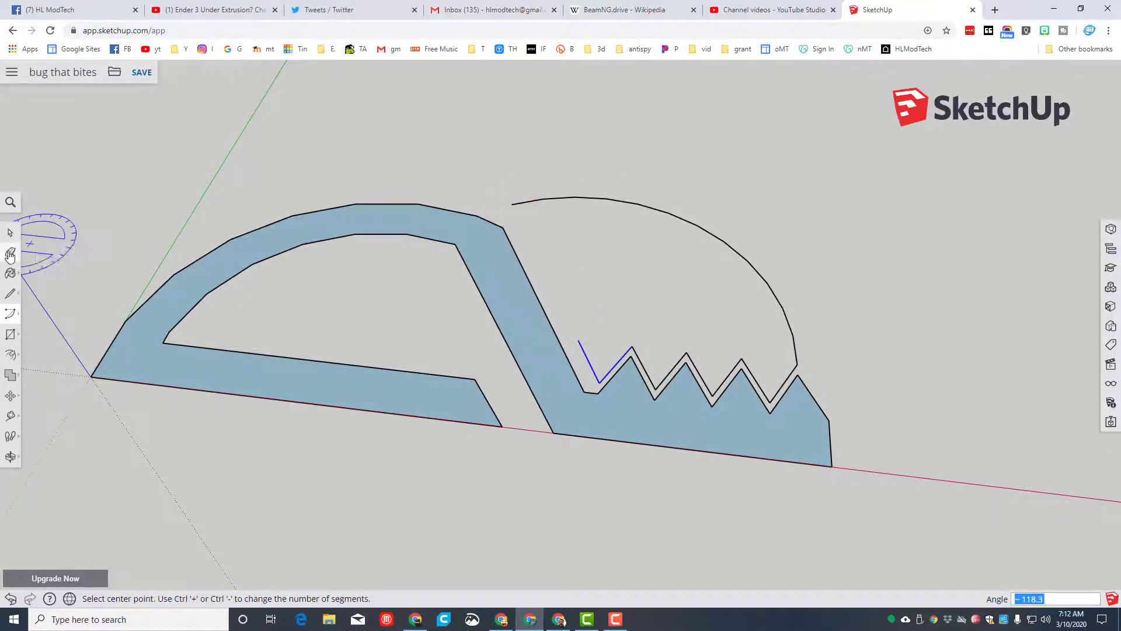
pyautogui.click(11, 295)
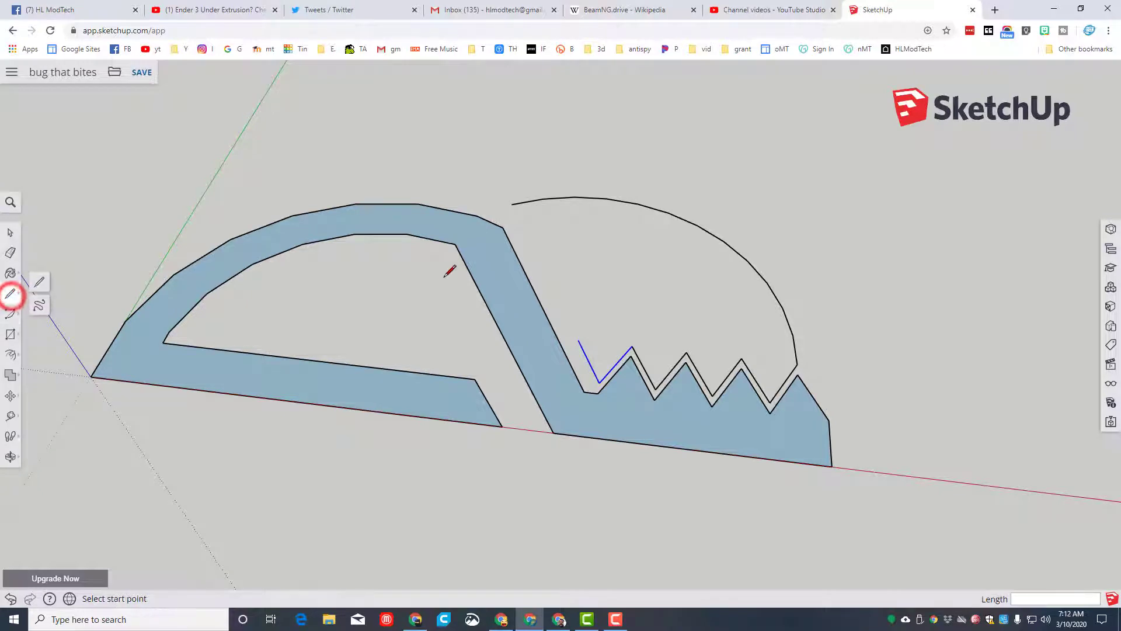
pyautogui.click(512, 204)
pyautogui.click(578, 340)
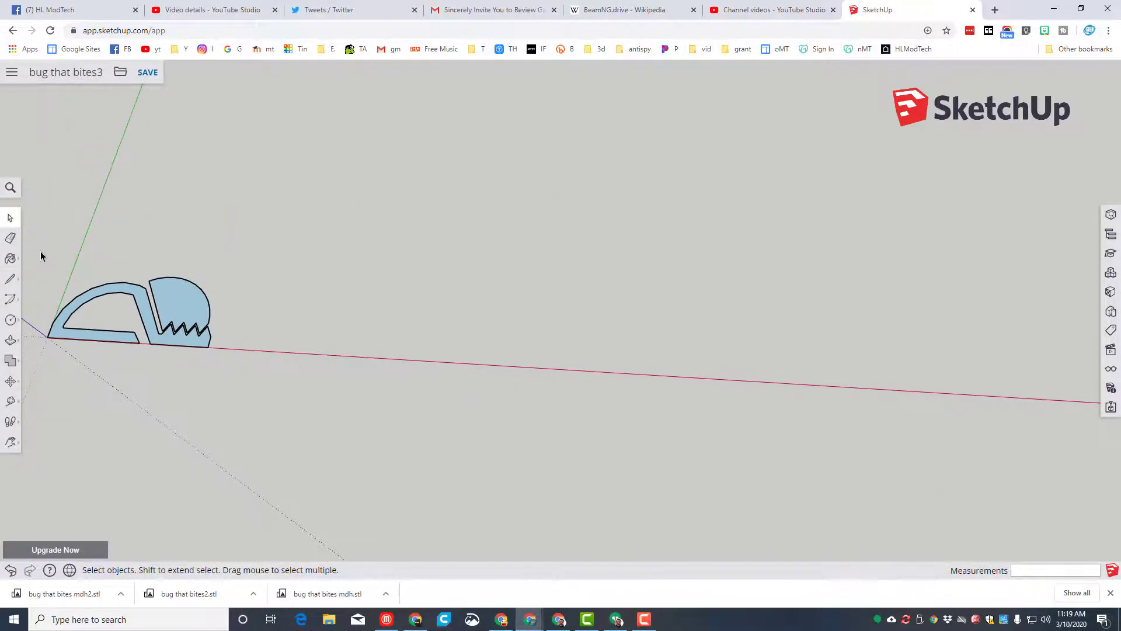
# Step: Copy both bug shapes twice to the right along the red axis
pyautogui.click(10, 217)
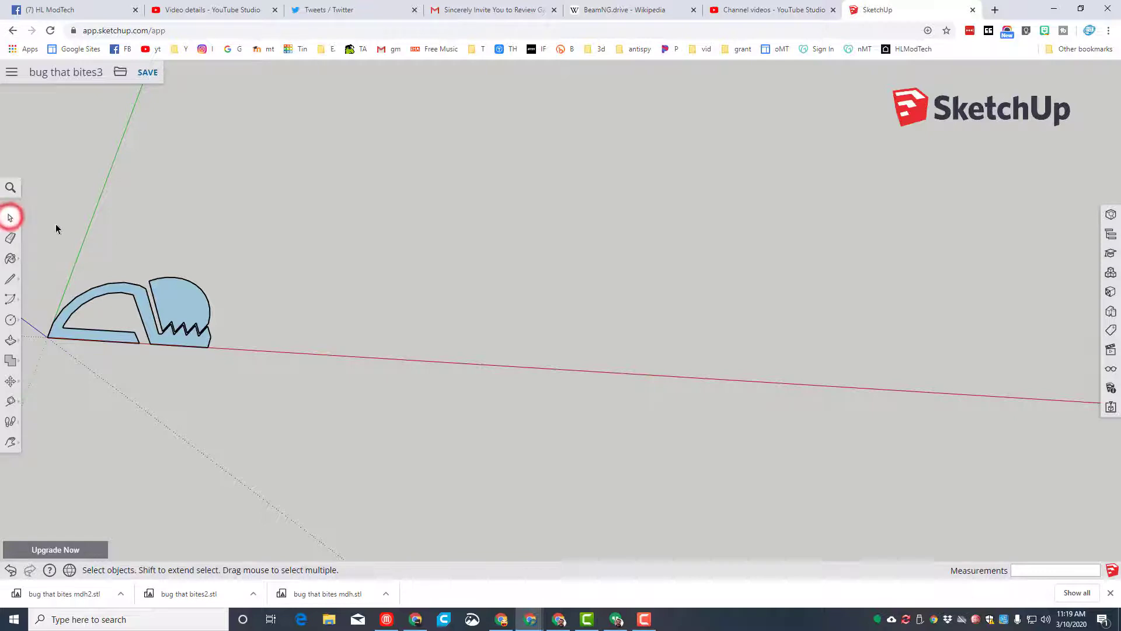
pyautogui.moveTo(55, 222); pyautogui.dragTo(169, 387)
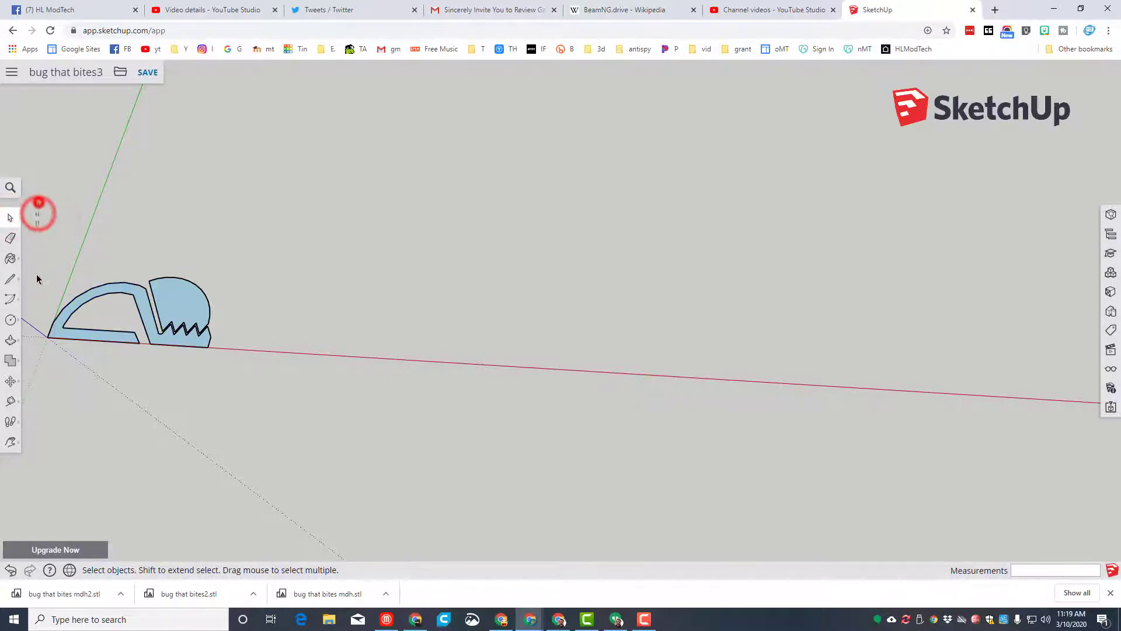
pyautogui.moveTo(36, 279); pyautogui.dragTo(256, 398)
pyautogui.press('m')
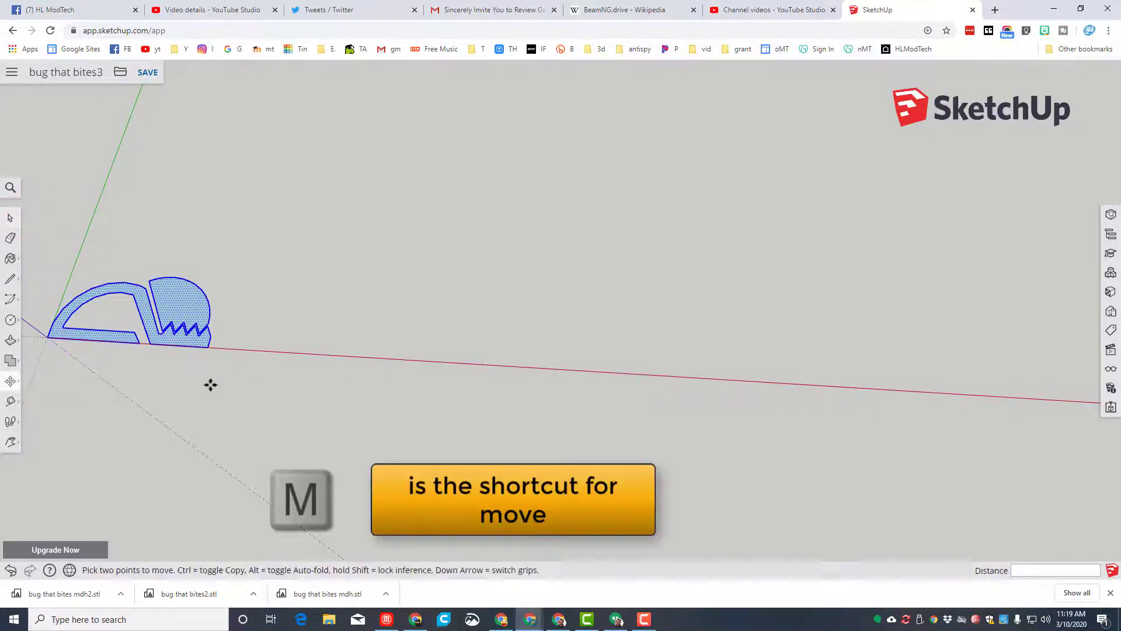
pyautogui.click(48, 336)
pyautogui.press('ctrl')
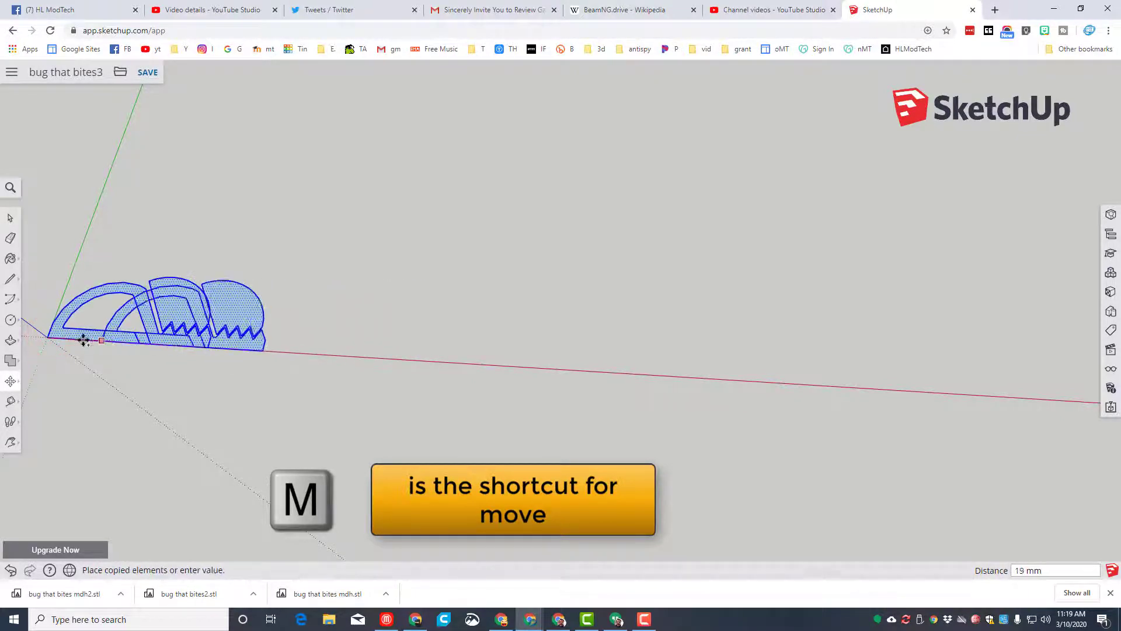
pyautogui.click(244, 351)
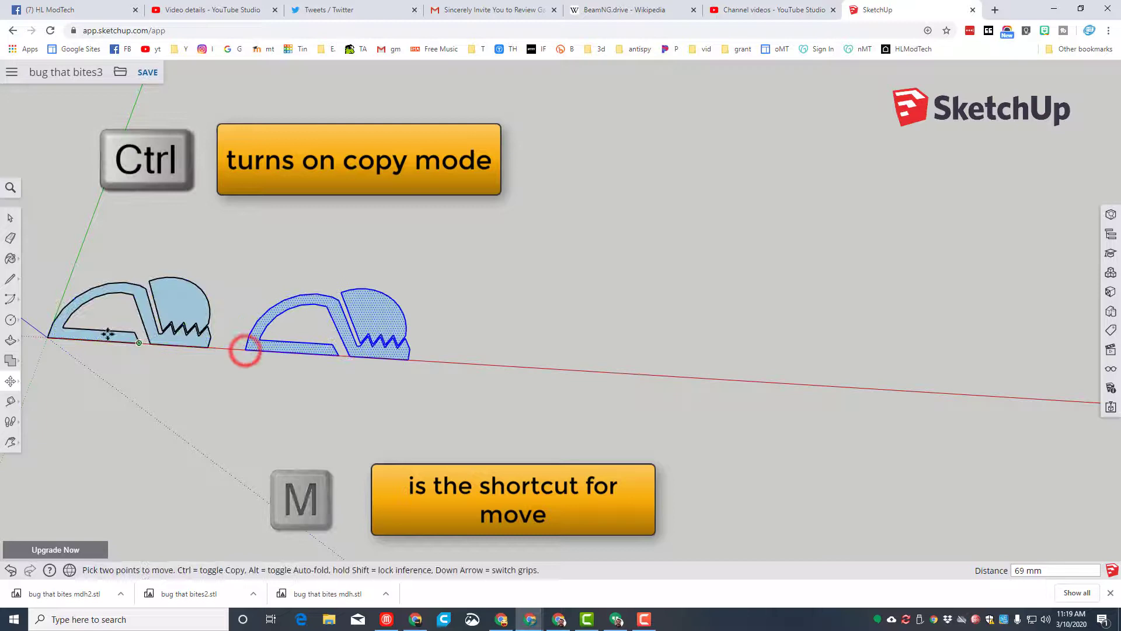
pyautogui.click(243, 350)
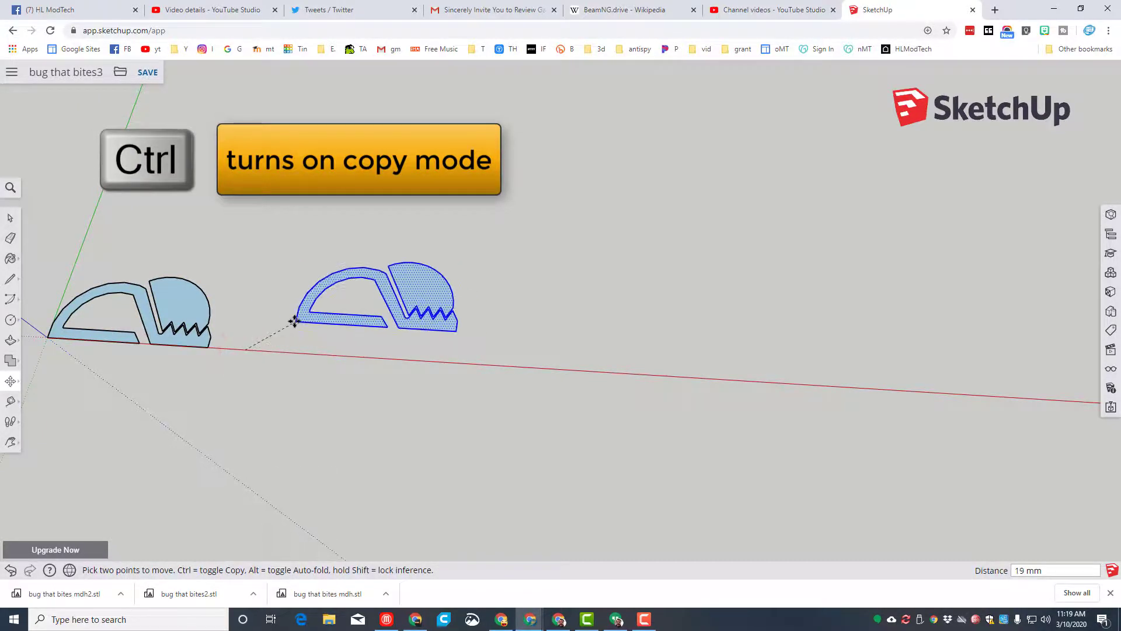
pyautogui.press('ctrl')
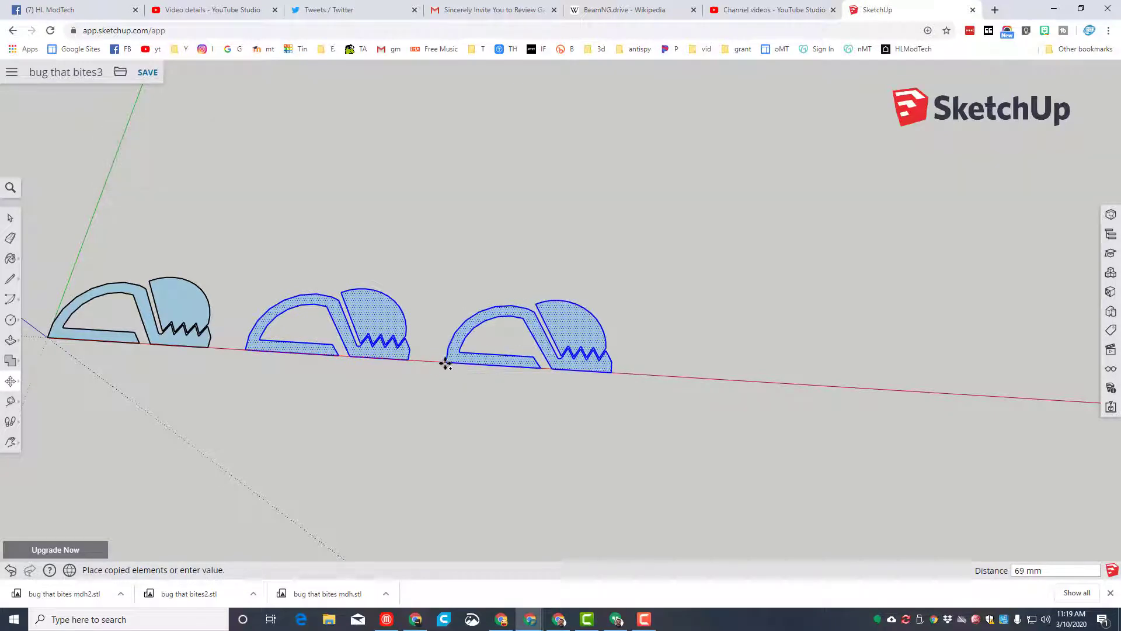
pyautogui.click(437, 363)
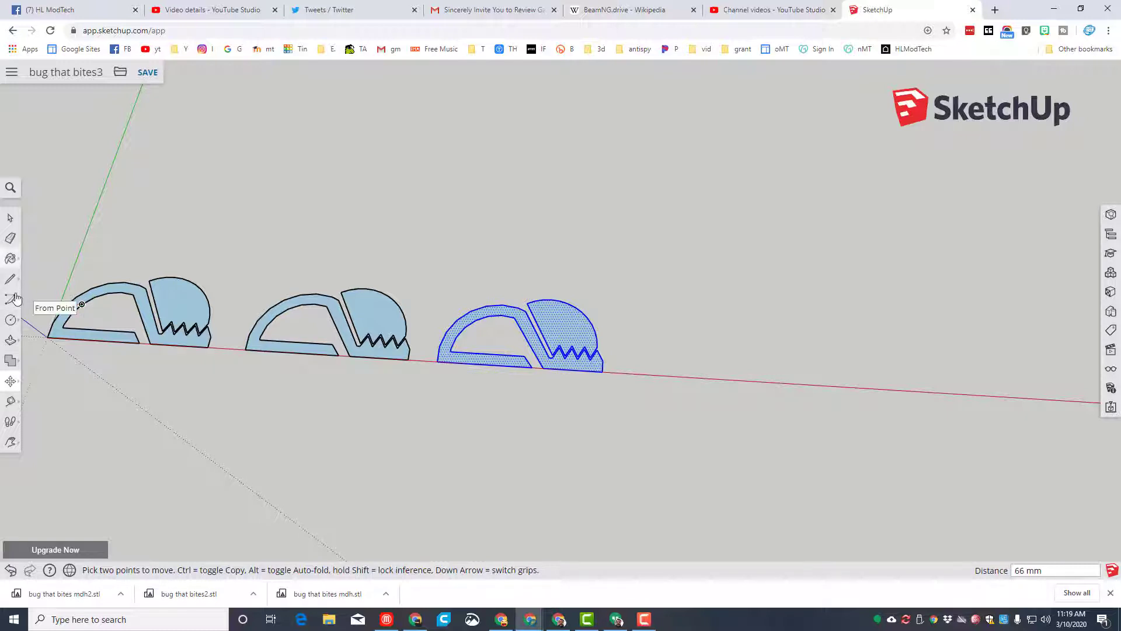
# Step: Draw a 3 mm-radius eye circle on the first bug's head and select it
pyautogui.click(11, 320)
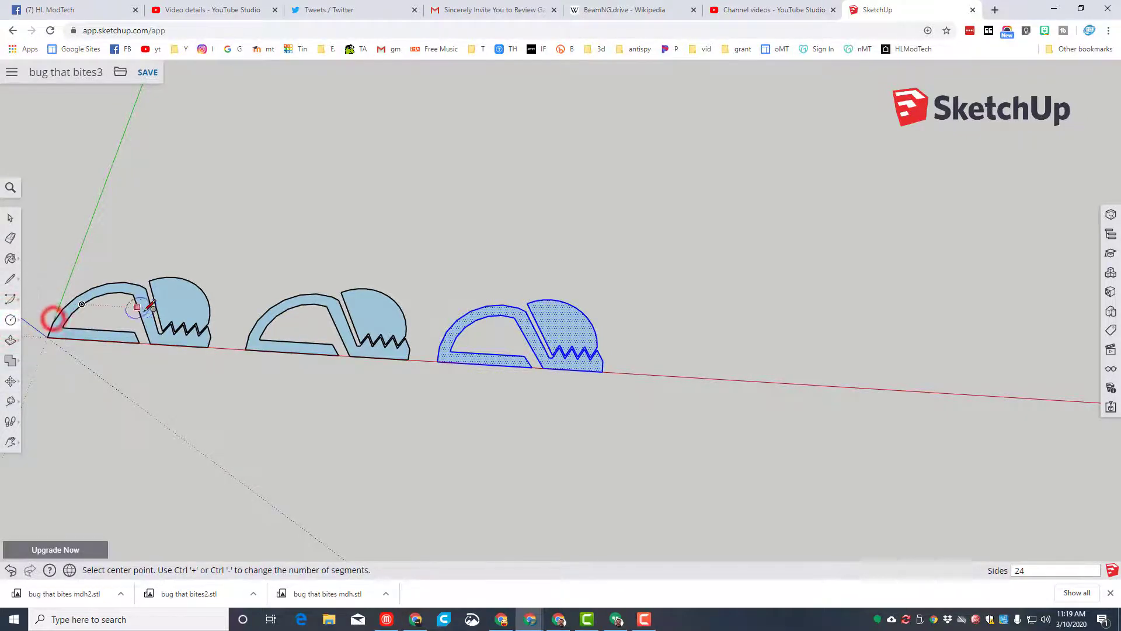
pyautogui.scroll(4, 181, 281)
pyautogui.click(171, 285)
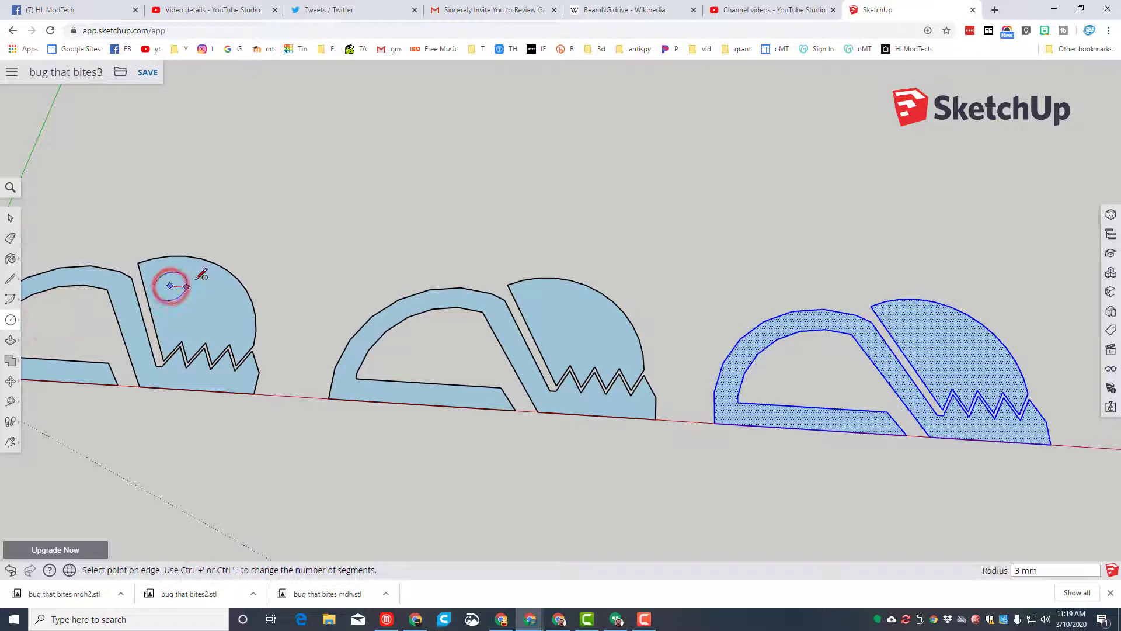
pyautogui.click(186, 281)
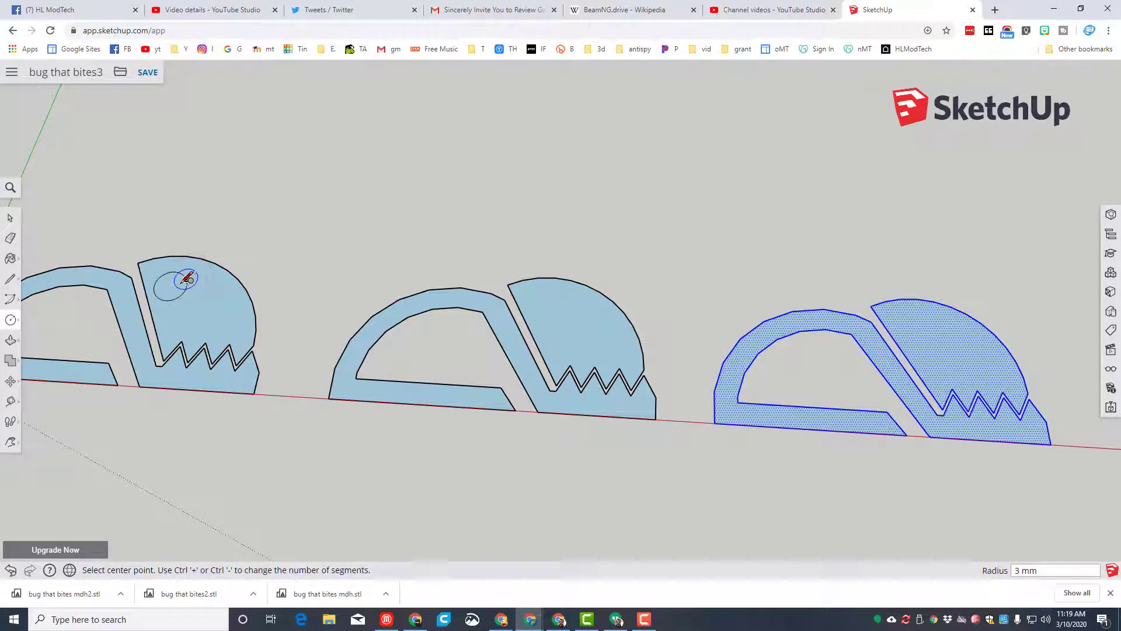
pyautogui.press('space')
pyautogui.click(168, 290)
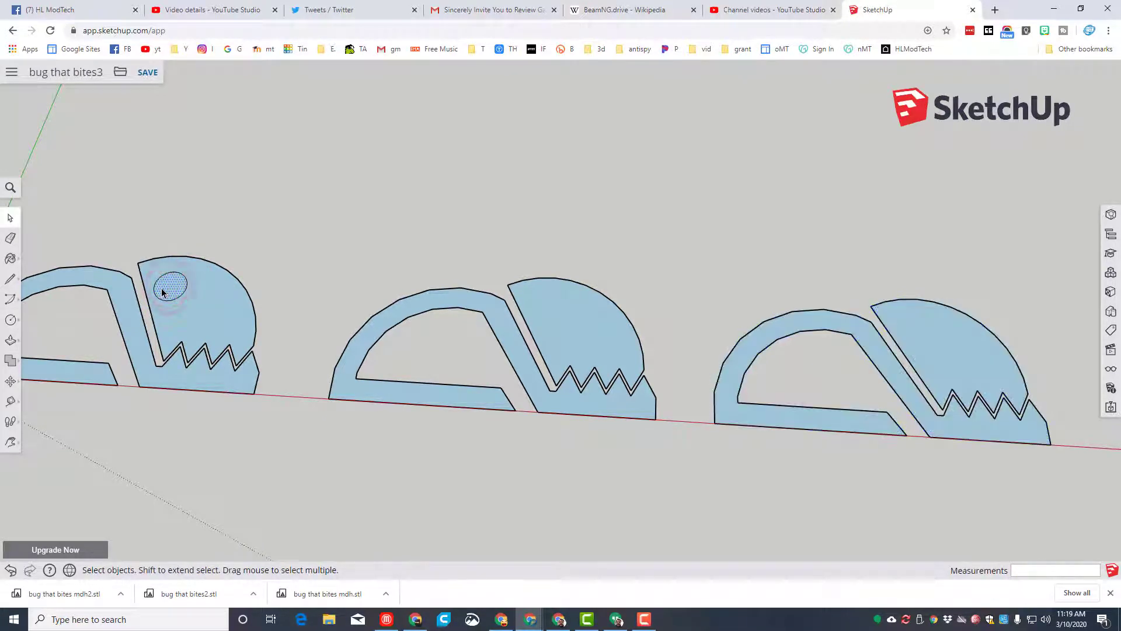
pyautogui.scroll(-3, 172, 295)
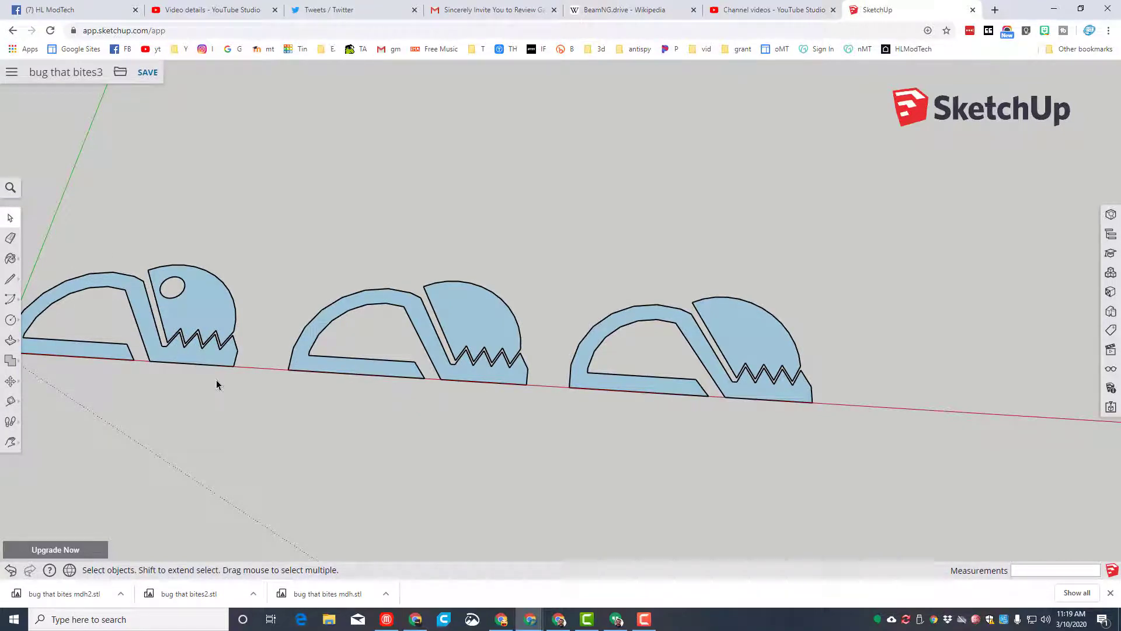
pyautogui.scroll(2, 441, 341)
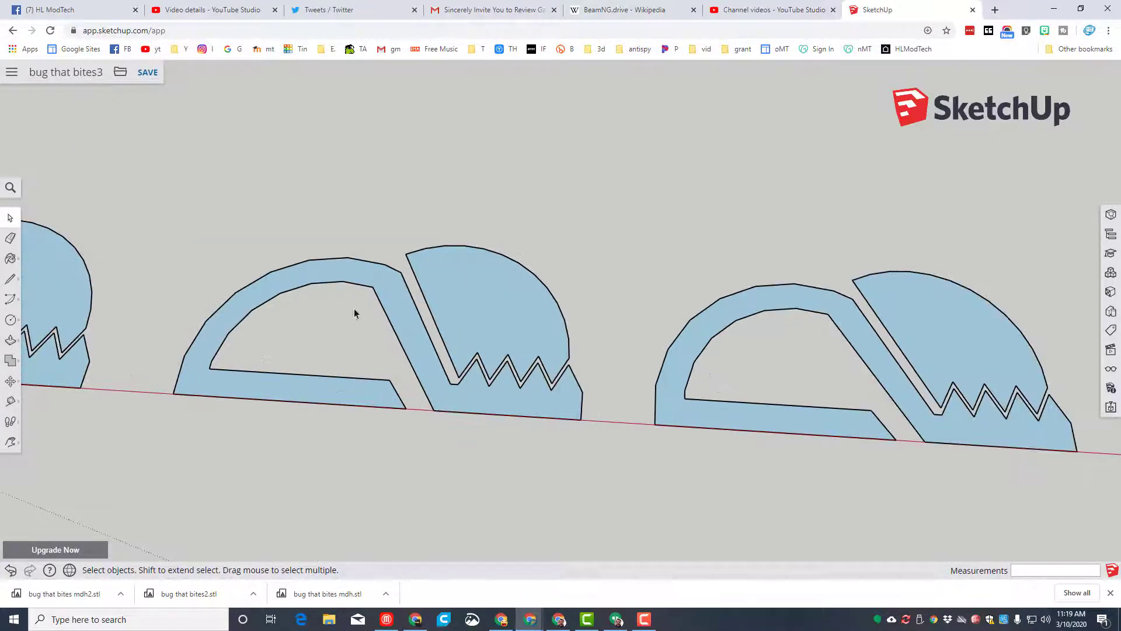
# Step: Draw cut lines across the top and bottom ends of the middle bug's diagonal strip
pyautogui.click(10, 279)
pyautogui.click(37, 273)
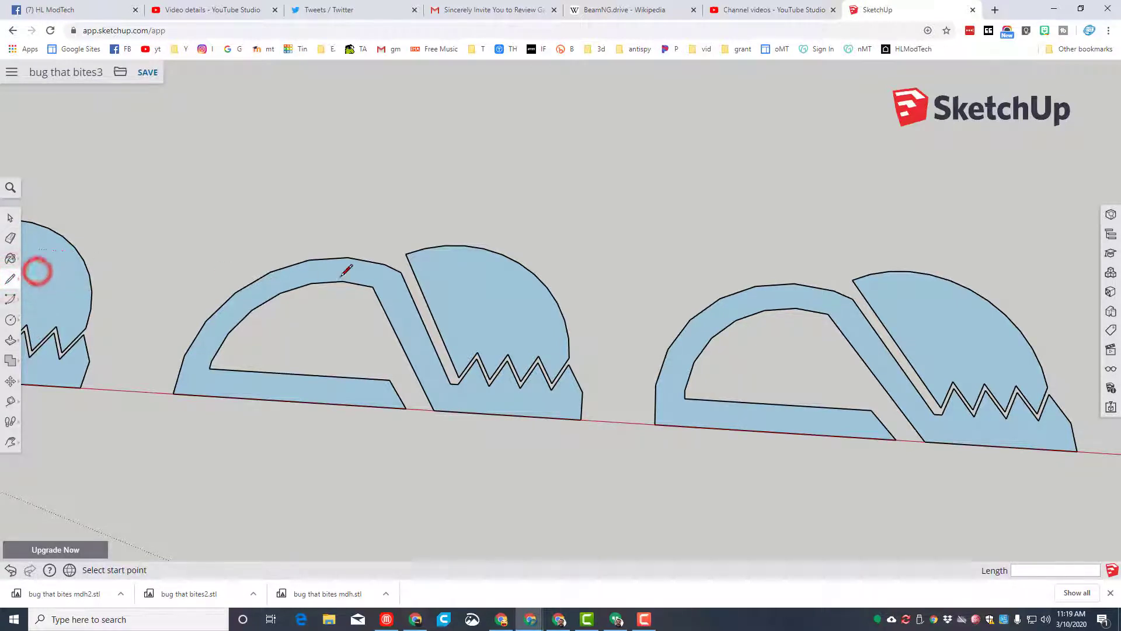
pyautogui.click(373, 287)
pyautogui.click(403, 271)
pyautogui.press('l')
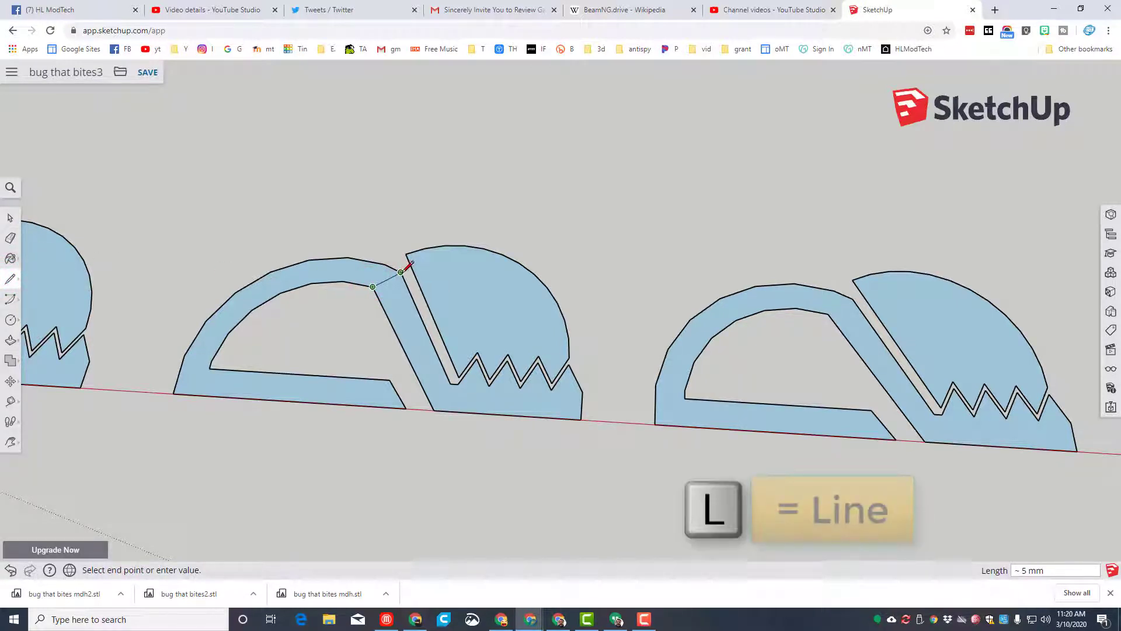
pyautogui.click(451, 384)
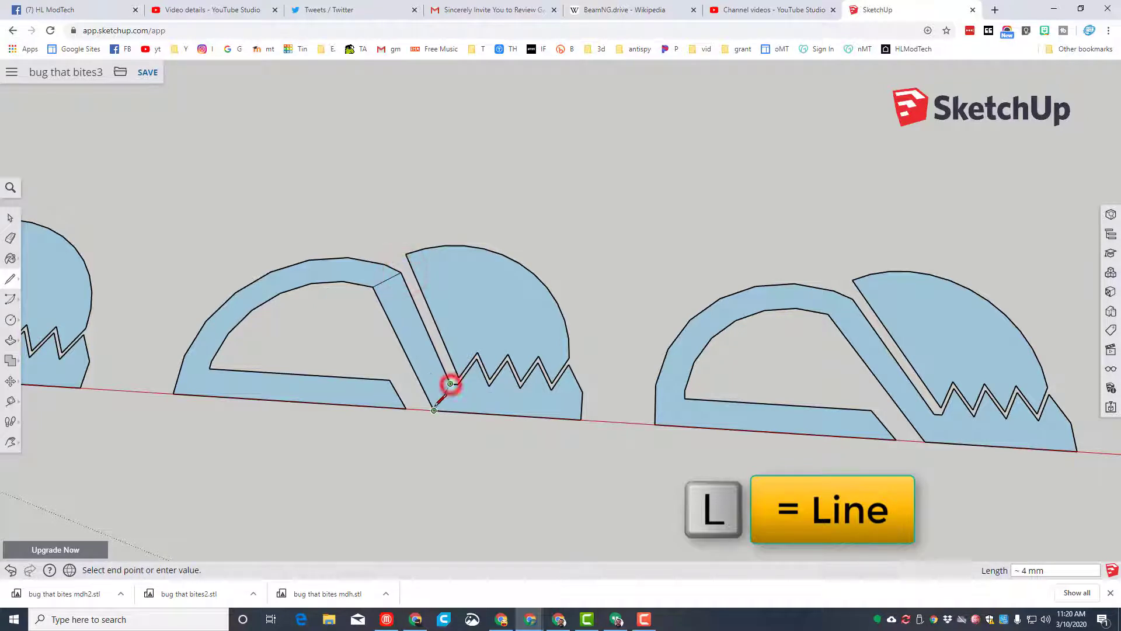
pyautogui.click(434, 410)
# Step: Erase the strip's edges so the middle bug's body and head are separate
pyautogui.press('e')
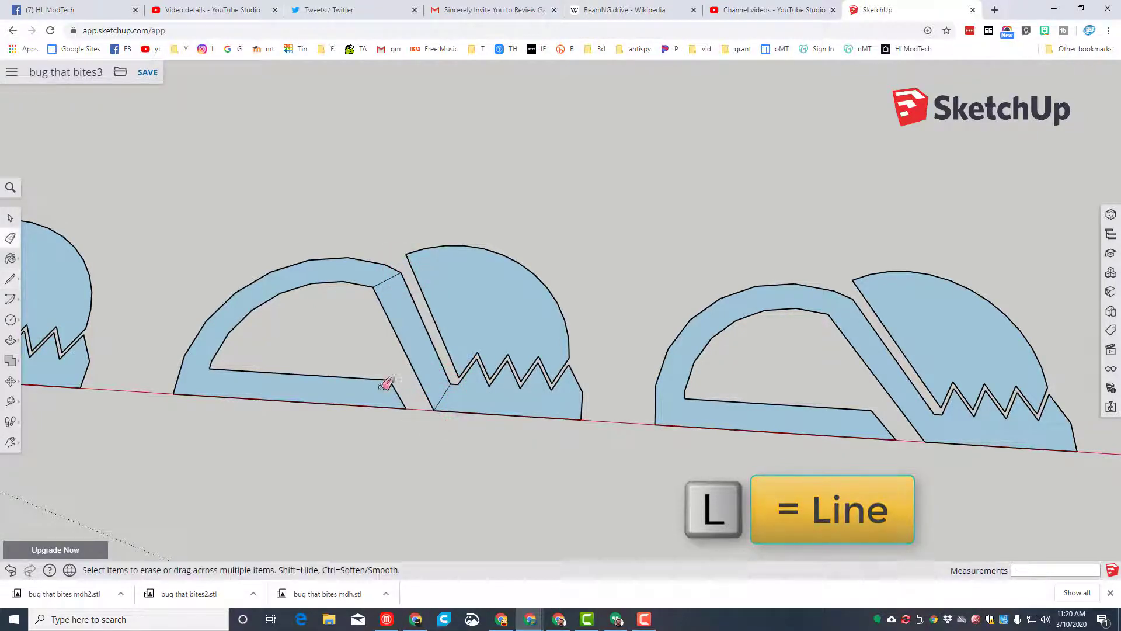
pyautogui.click(397, 337)
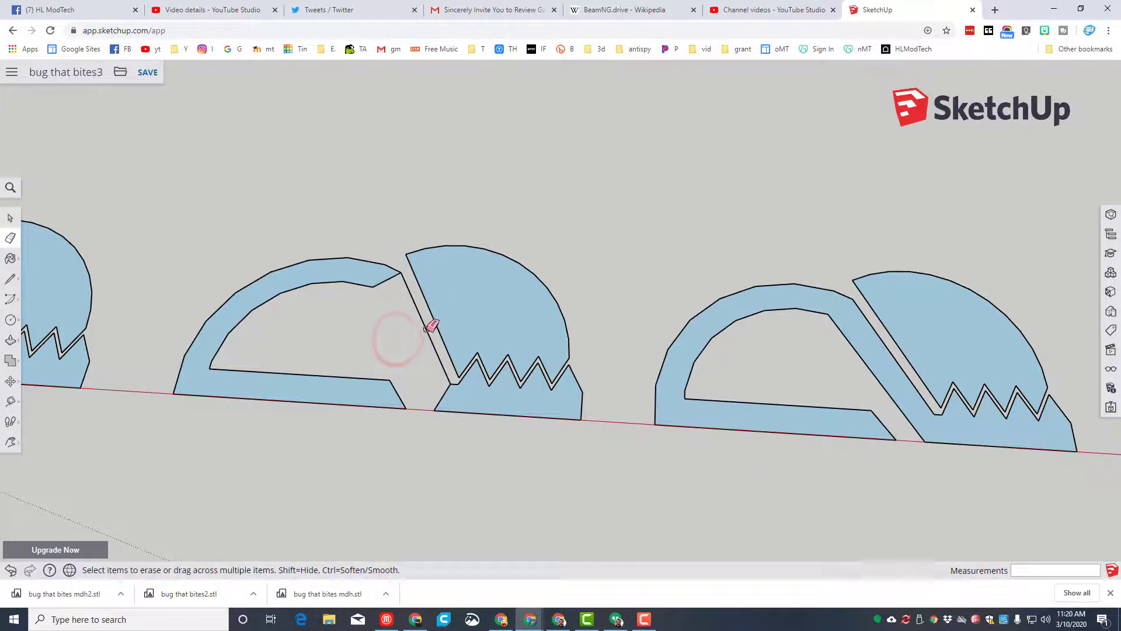
pyautogui.click(427, 329)
pyautogui.scroll(-2, 289, 350)
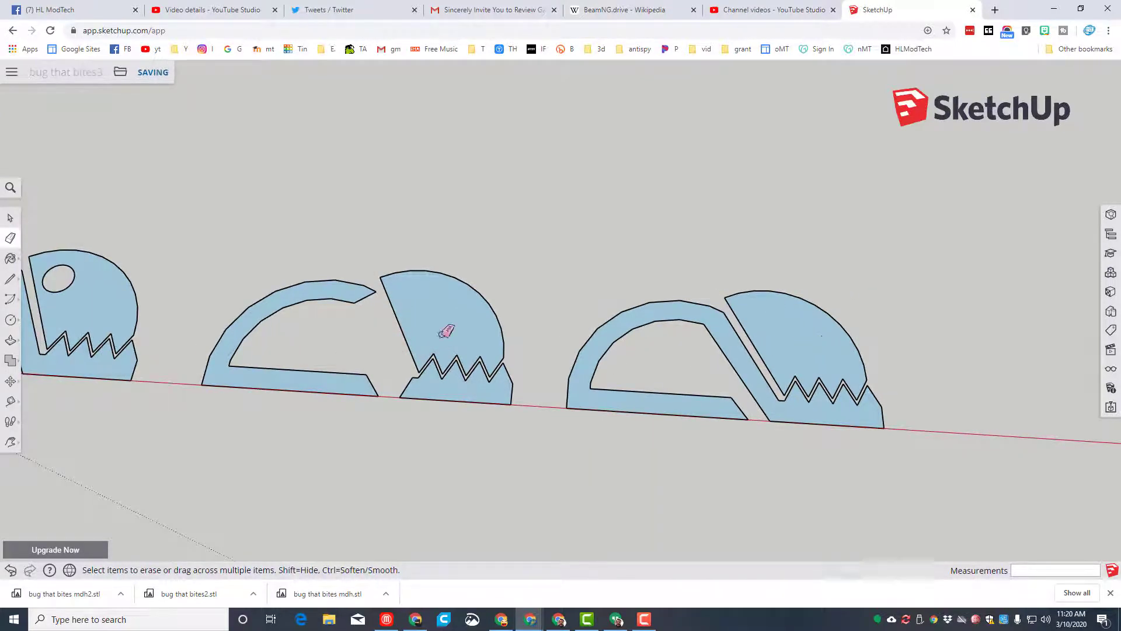
# Step: Cut across the third bug's strip ends and erase its old diagonal edges
pyautogui.click(12, 281)
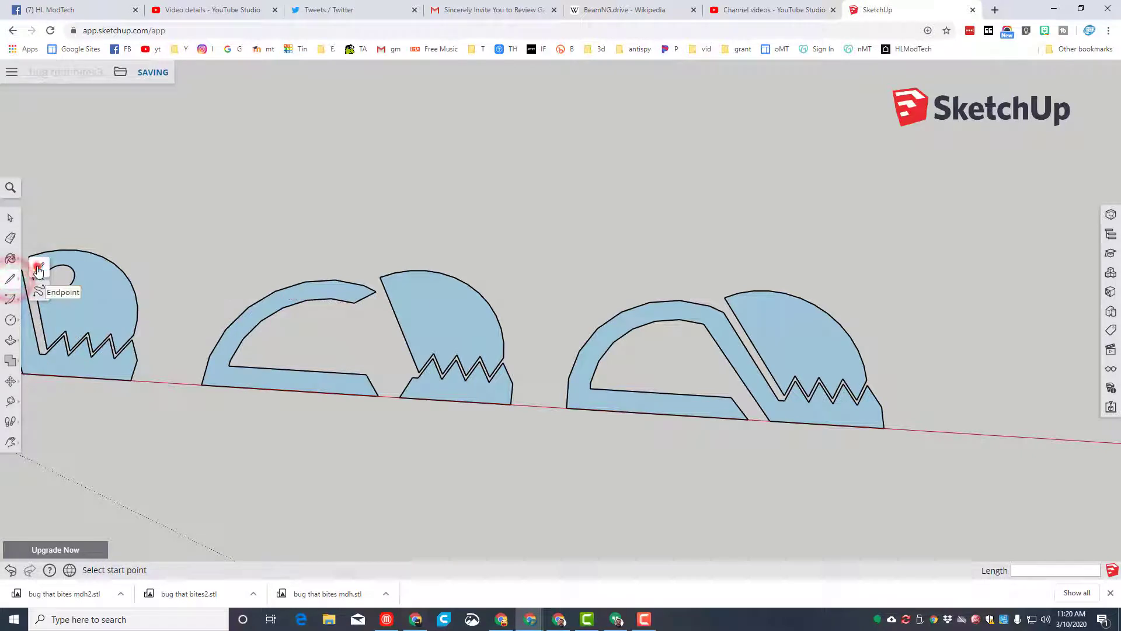
pyautogui.click(705, 323)
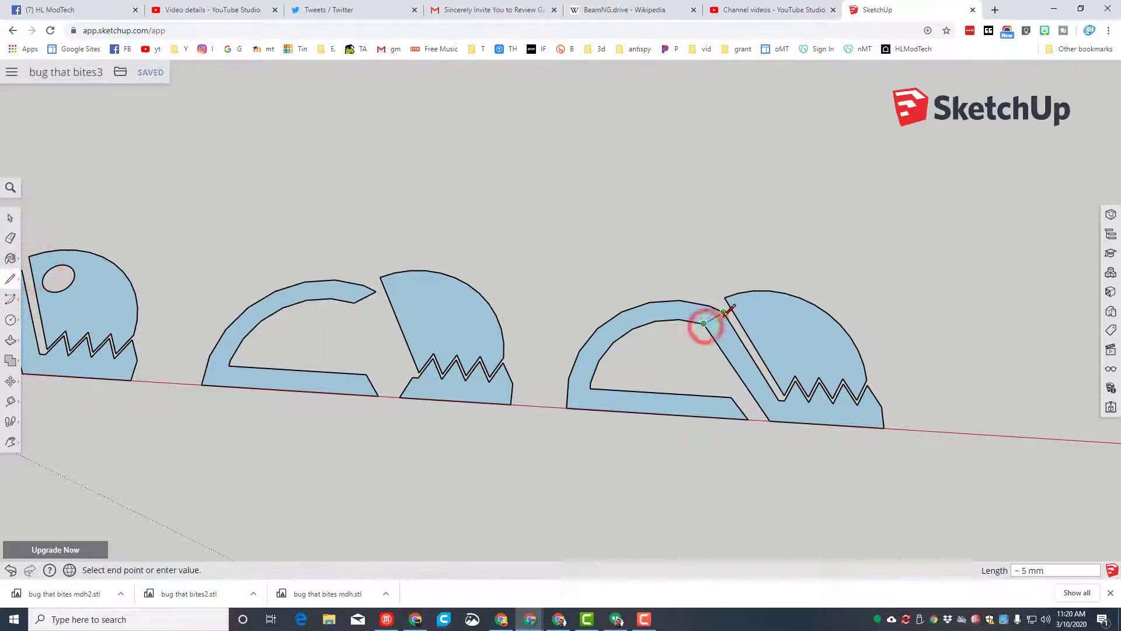
pyautogui.click(724, 313)
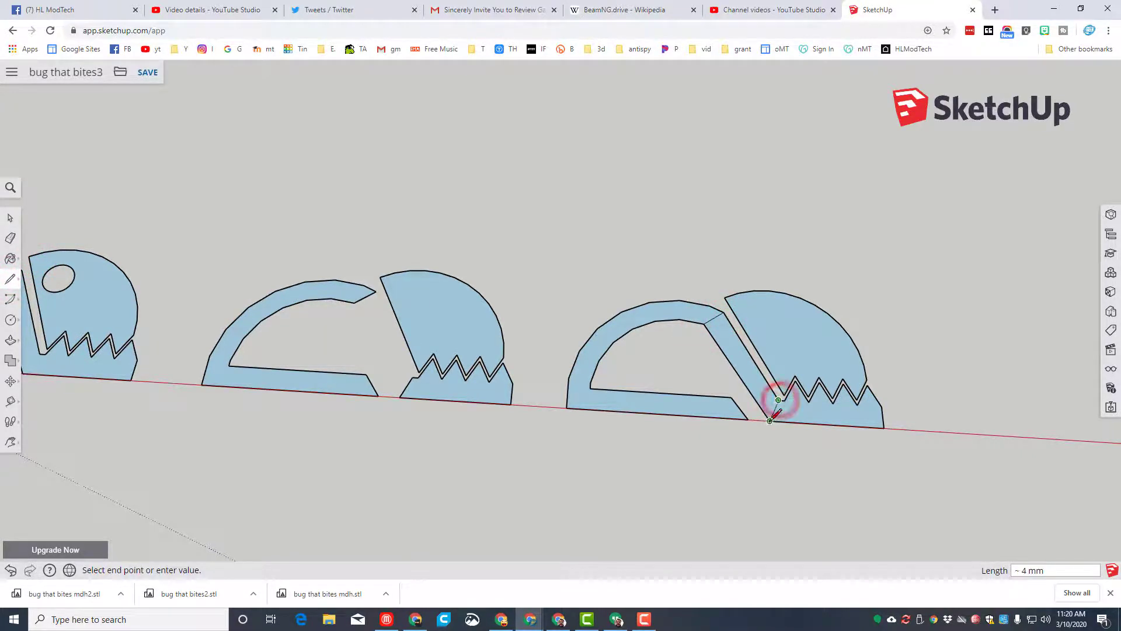
pyautogui.click(771, 418)
pyautogui.press('e')
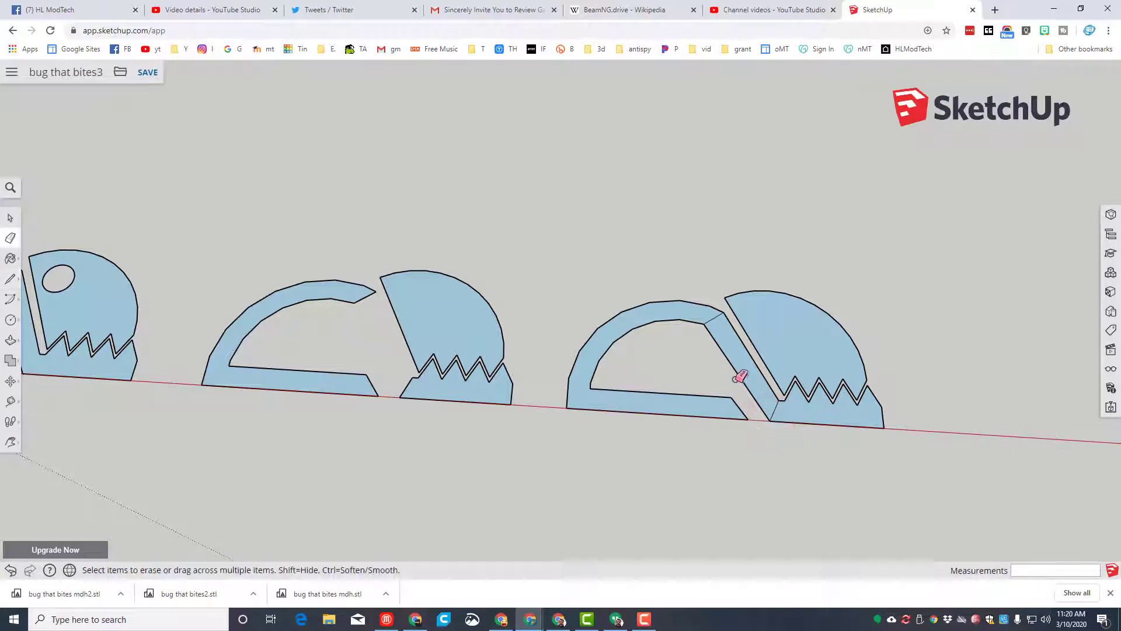
pyautogui.click(735, 373)
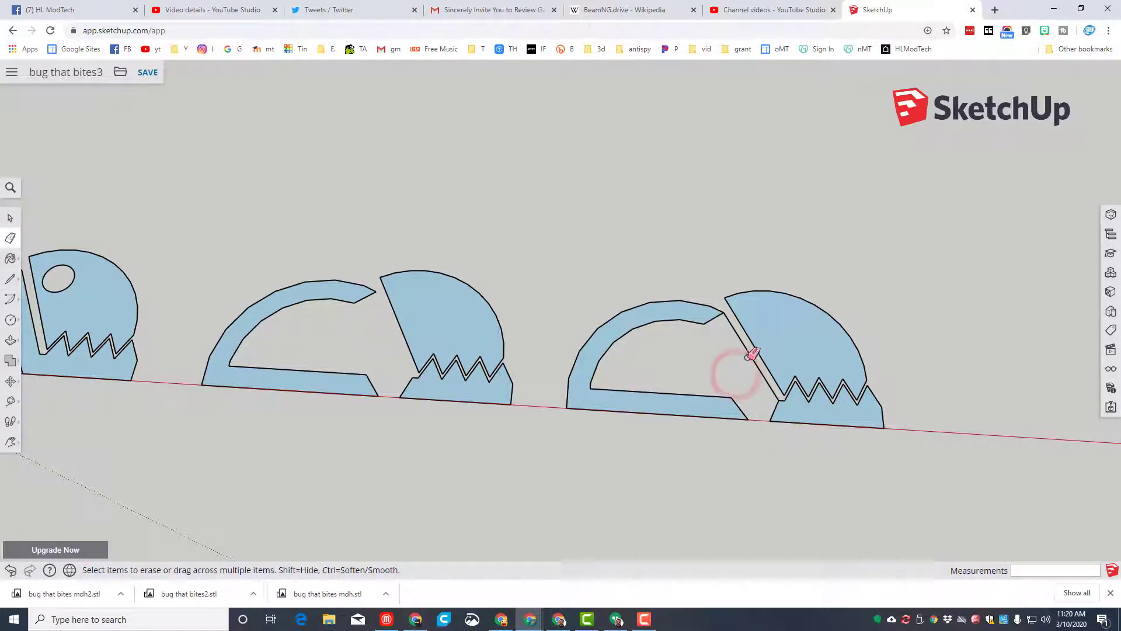
pyautogui.click(749, 355)
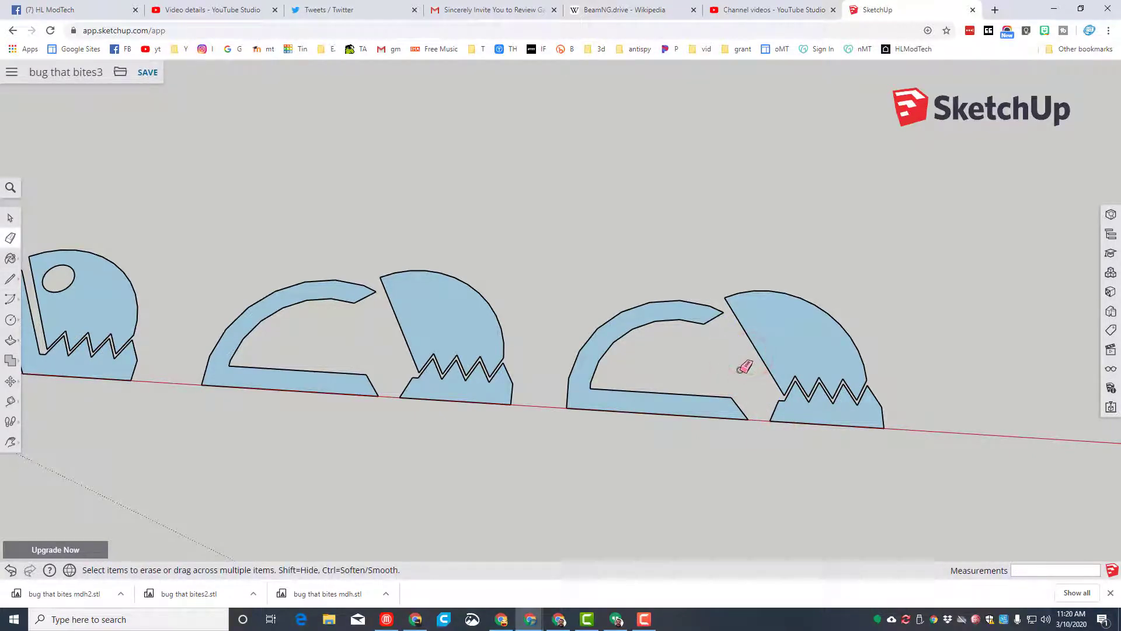
# Step: Draw a line closing a wedge face between body and head, then erase the dividing edge
pyautogui.press('l')
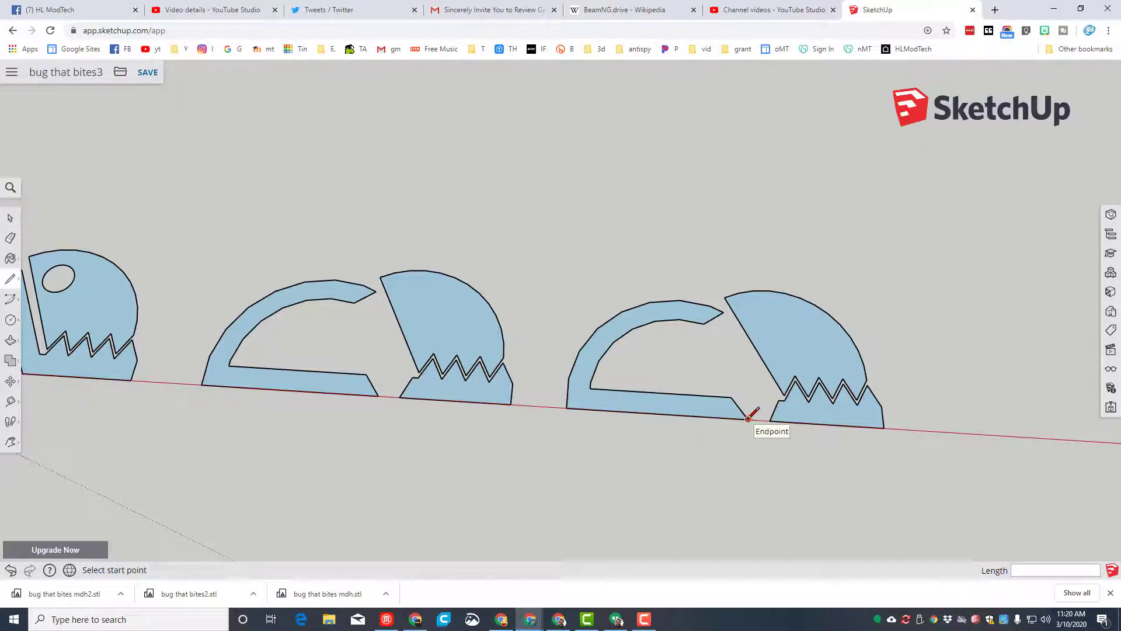
pyautogui.click(748, 419)
pyautogui.scroll(5, 777, 386)
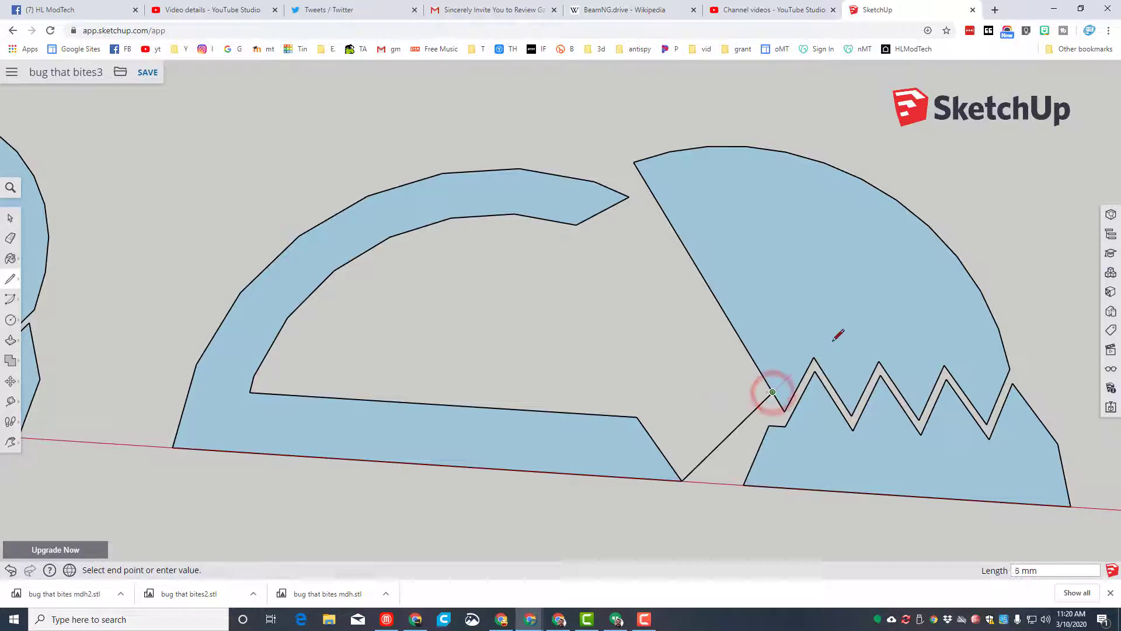
pyautogui.press('Escape')
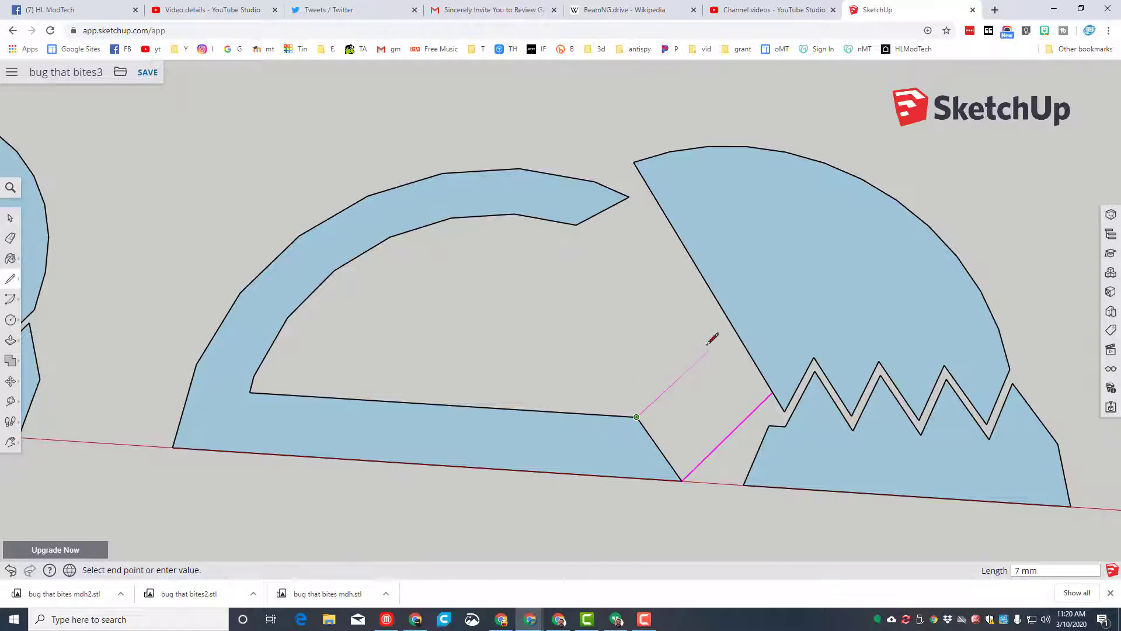
pyautogui.click(733, 327)
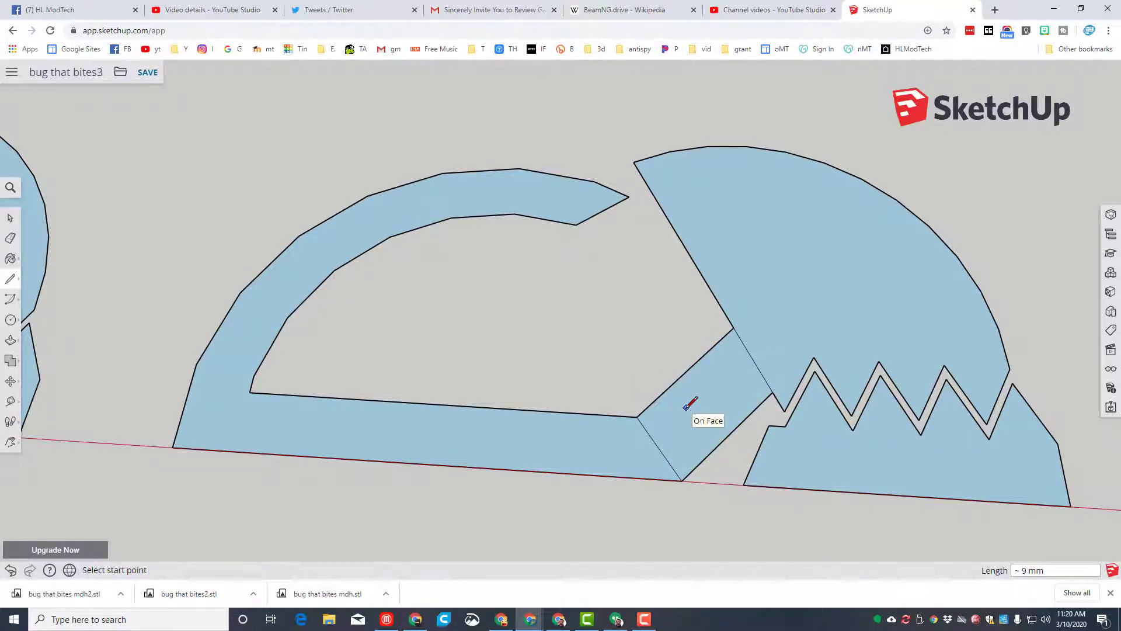
pyautogui.press('e')
pyautogui.click(654, 445)
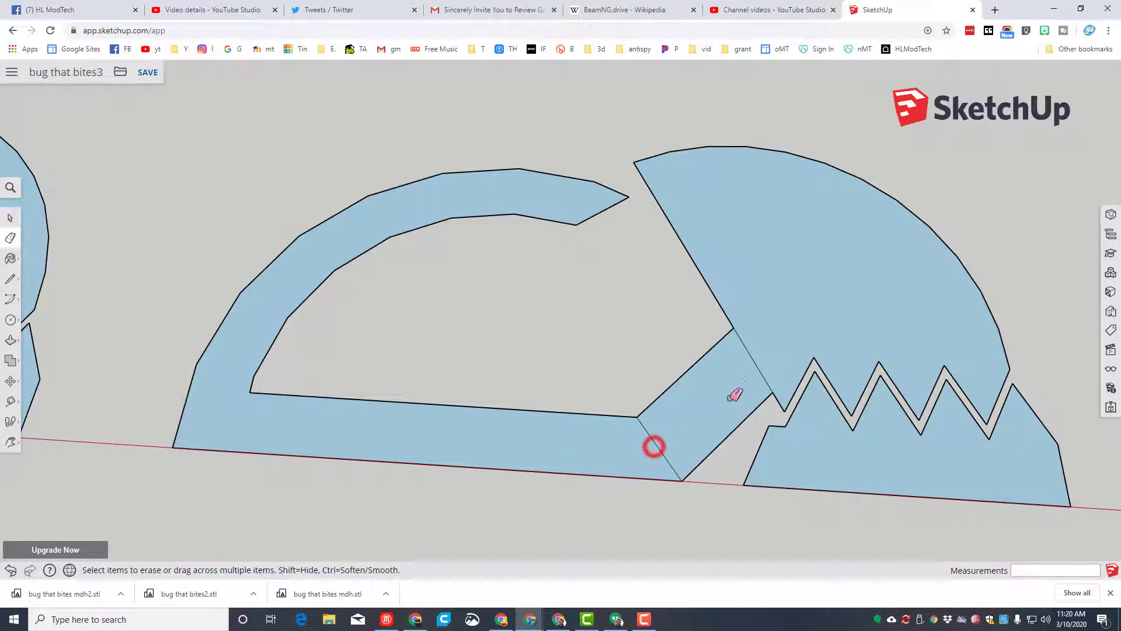
pyautogui.click(658, 448)
pyautogui.scroll(-8, 659, 445)
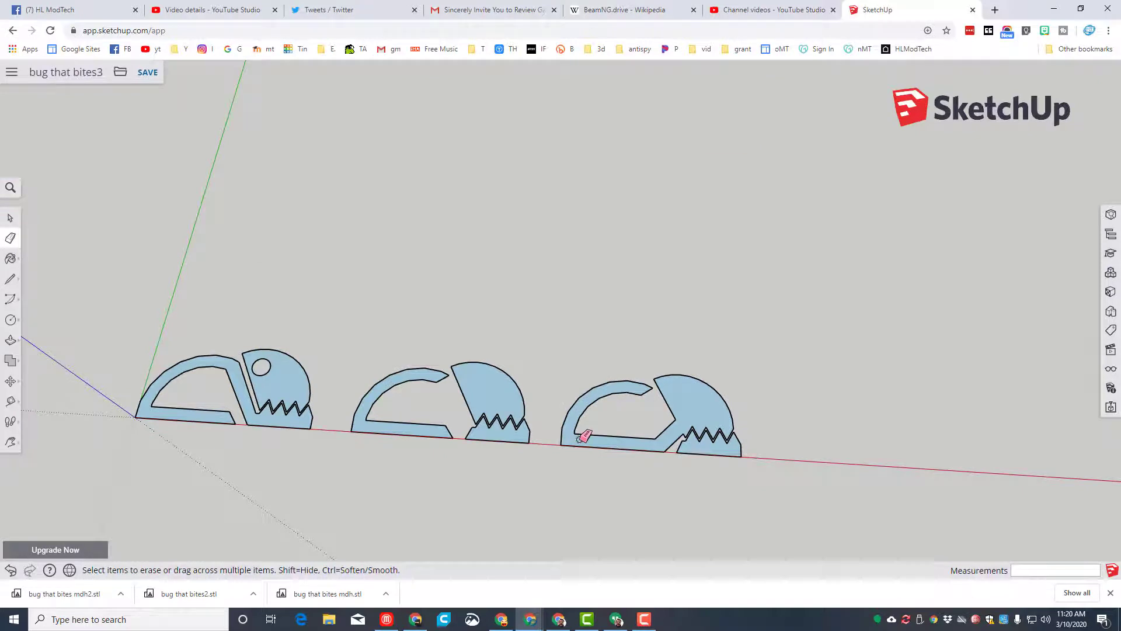
# Step: Push/Pull the first bug's body and head faces up 3 mm each
pyautogui.press('space')
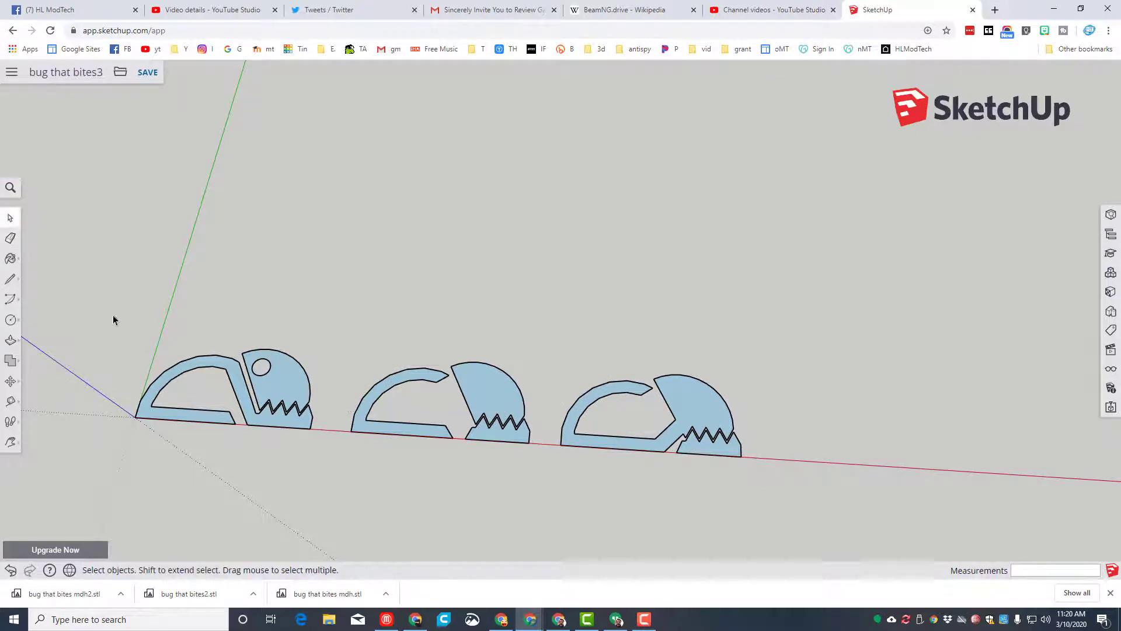
pyautogui.press('p')
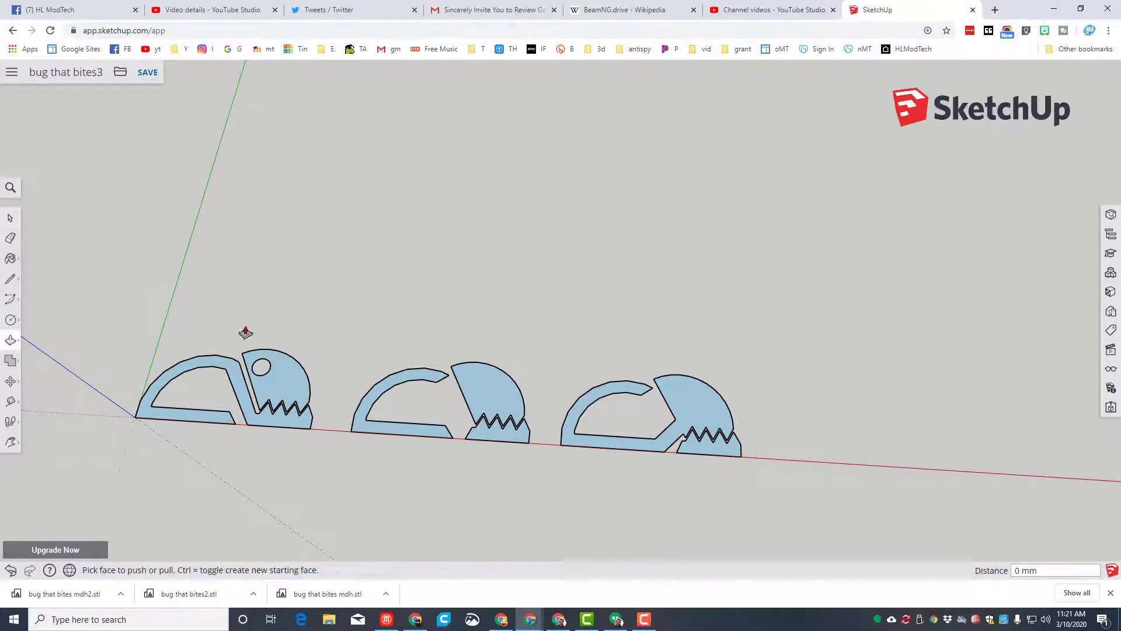
pyautogui.click(220, 367)
pyautogui.write('3')
pyautogui.press('Return')
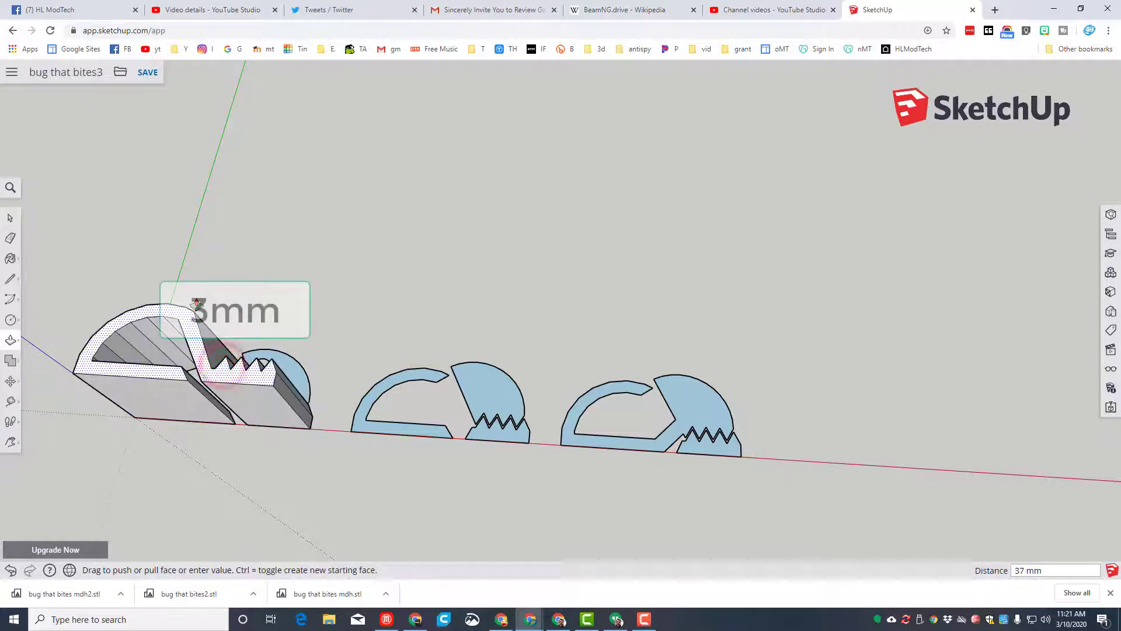
pyautogui.click(300, 376)
pyautogui.write('3')
pyautogui.press('Return')
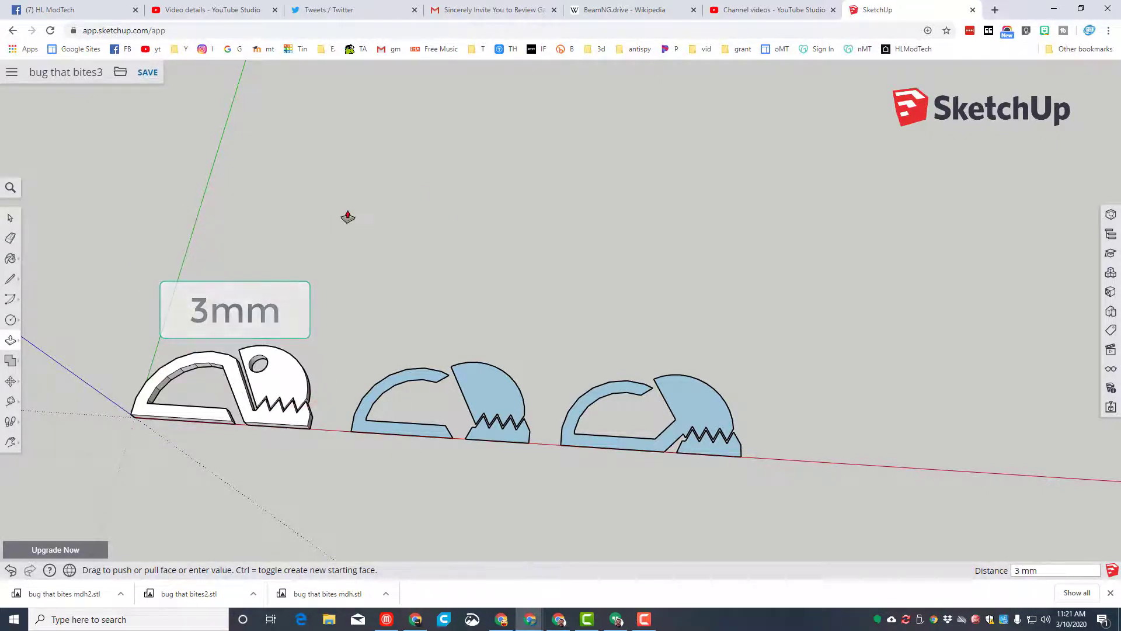
# Step: Extrude the second bug's body 3 mm and match its head and teeth base to the first bug
pyautogui.click(413, 380)
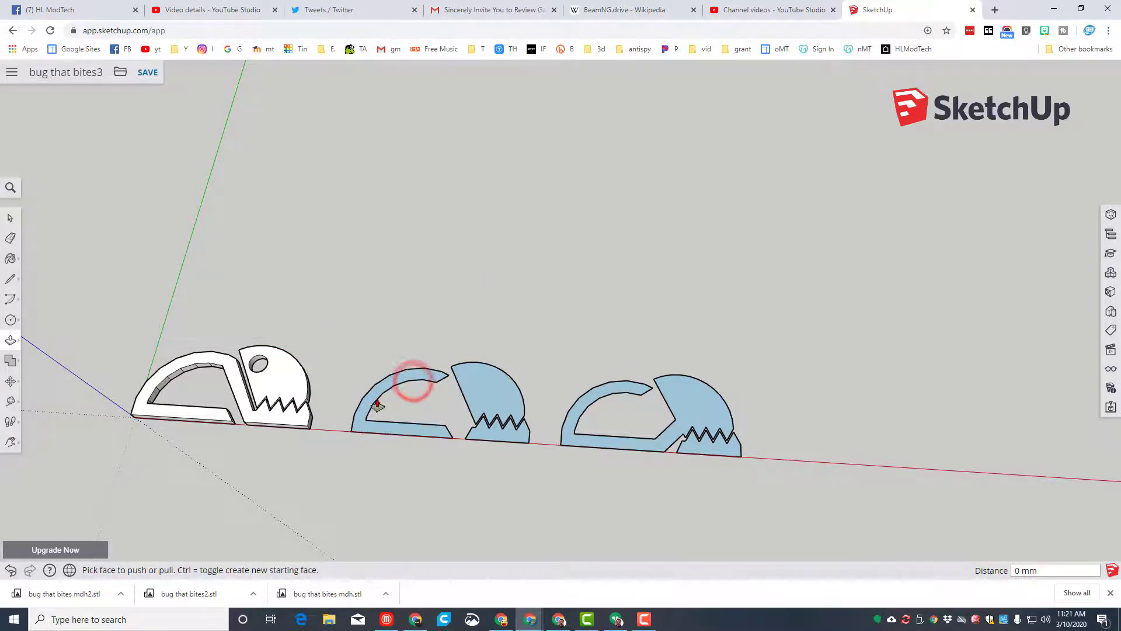
pyautogui.click(401, 380)
pyautogui.write('3')
pyautogui.press('Return')
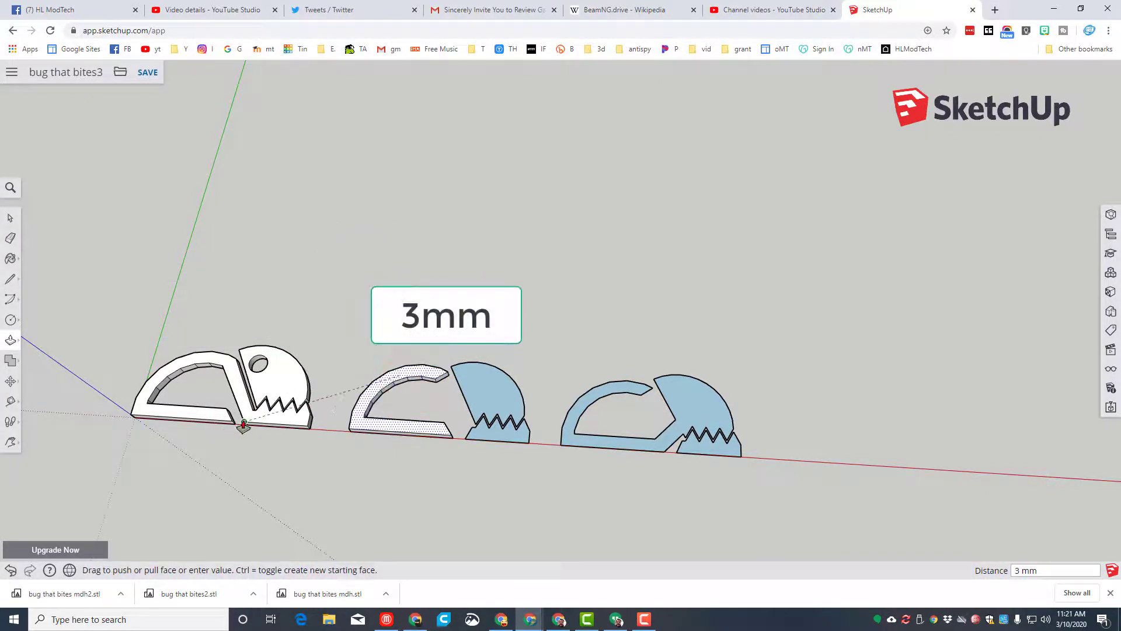
pyautogui.click(487, 384)
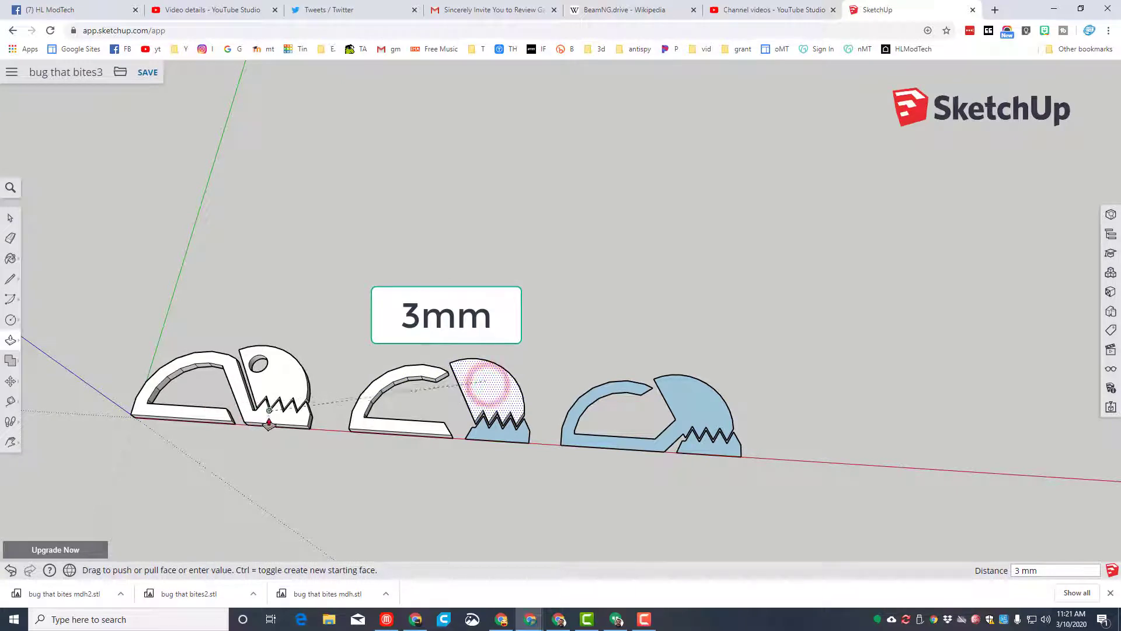
pyautogui.click(268, 419)
pyautogui.click(481, 440)
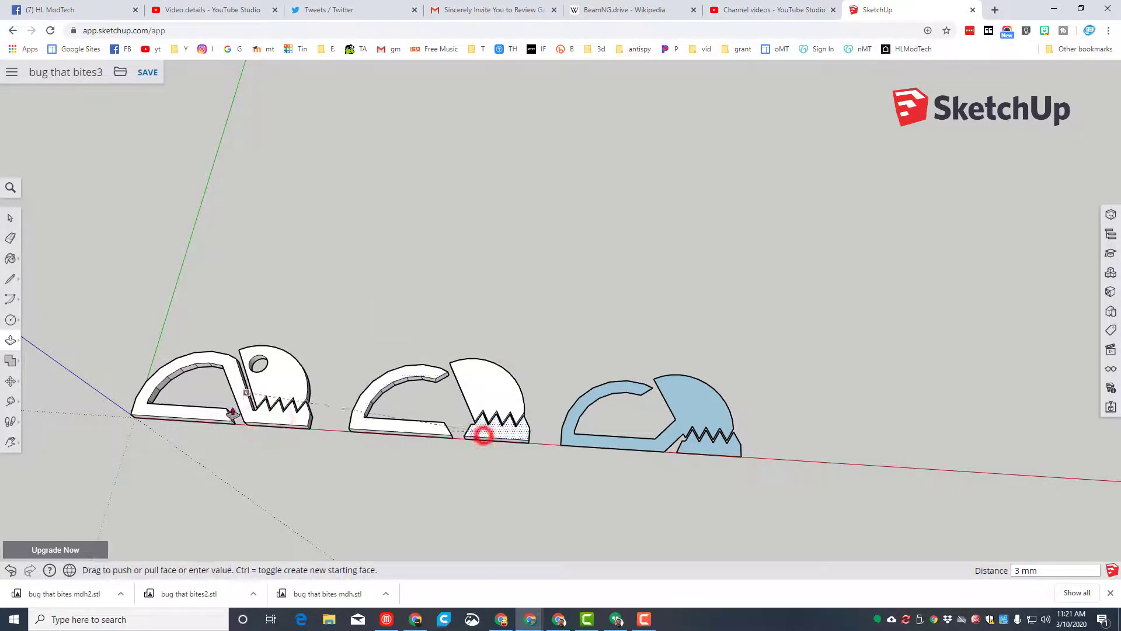
pyautogui.click(309, 429)
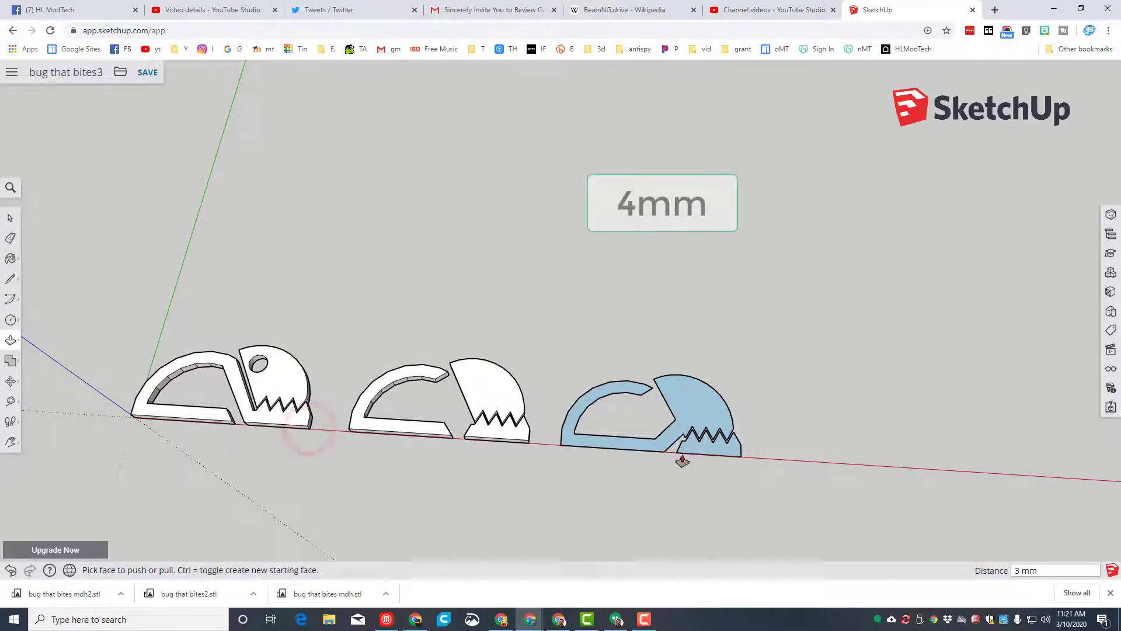
# Step: Extrude the third bug's body and head 4 mm, with its teeth base at body height
pyautogui.click(681, 402)
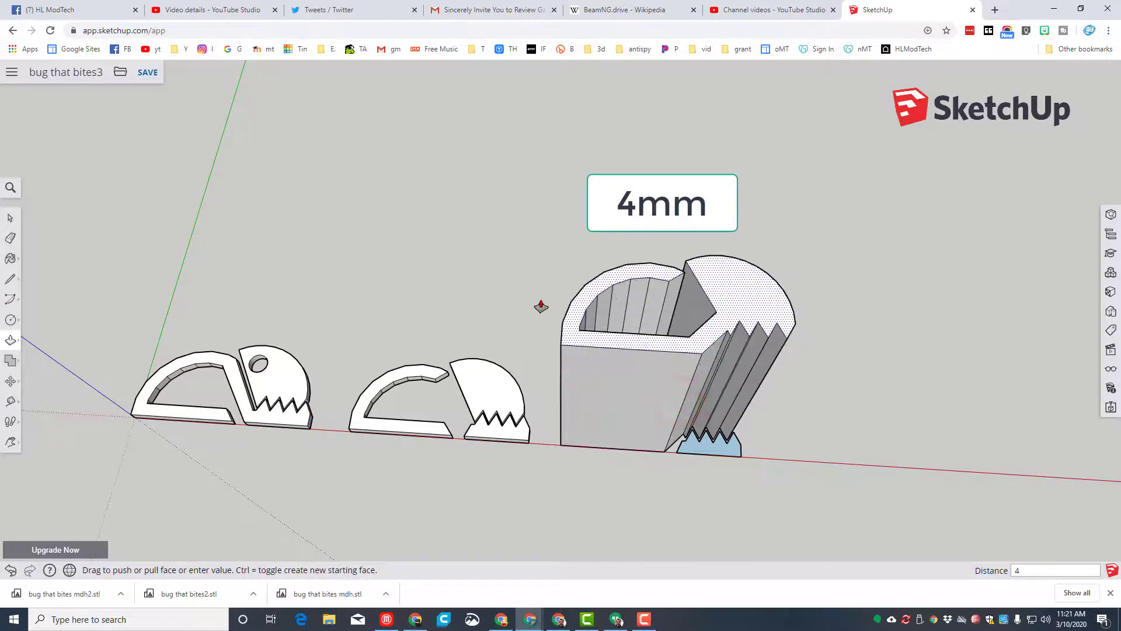
pyautogui.press('Return')
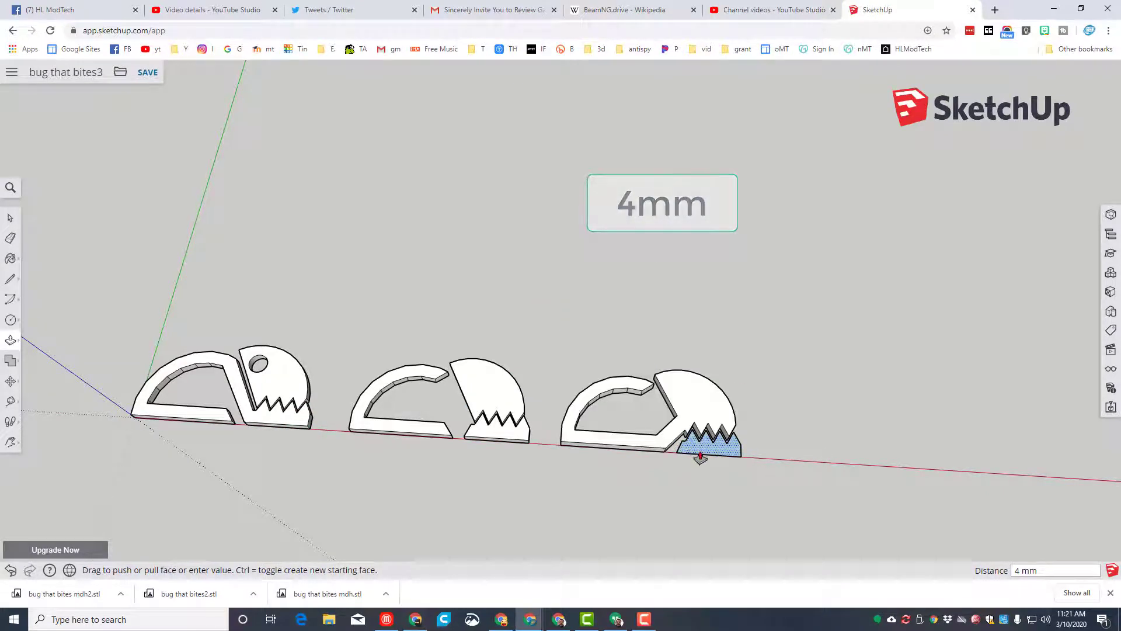
pyautogui.click(700, 445)
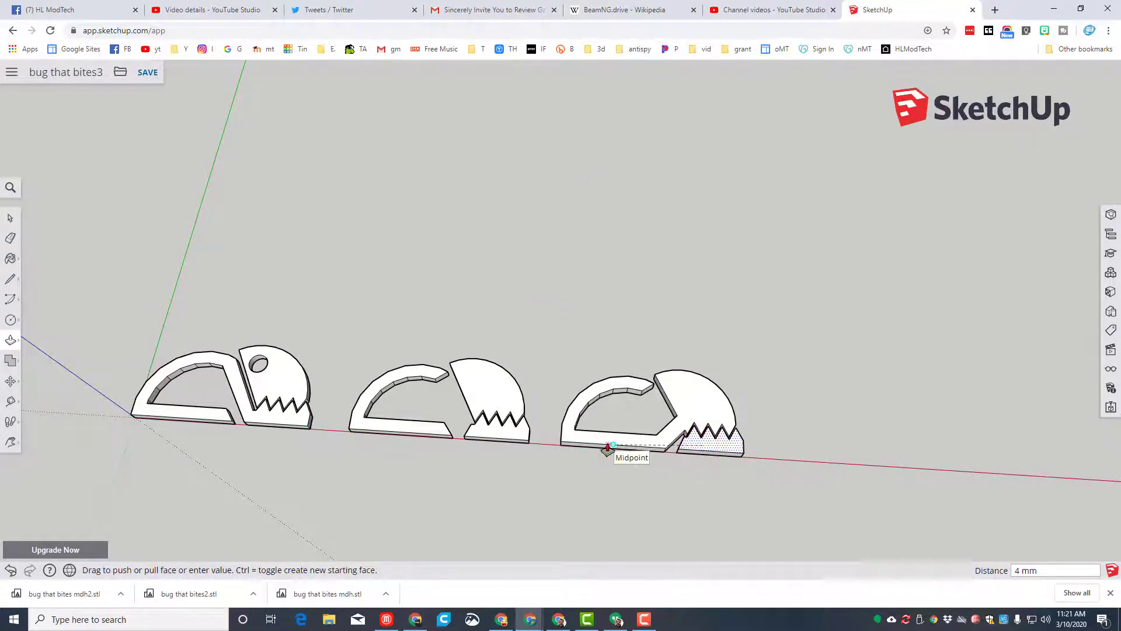
pyautogui.click(608, 448)
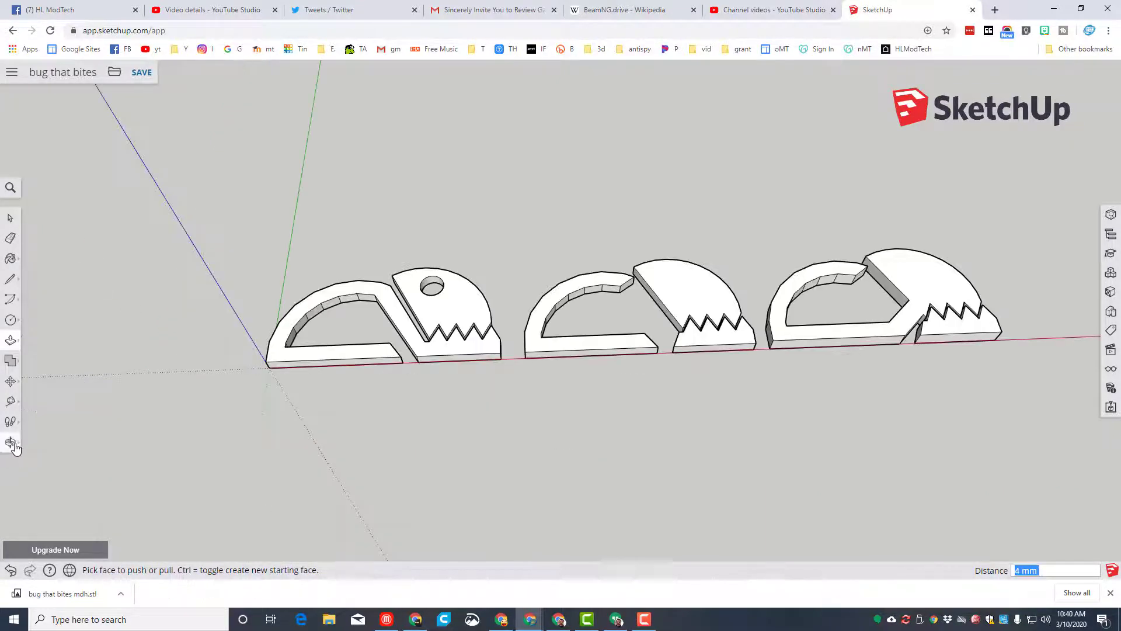
pyautogui.click(11, 442)
# Step: Make the first extruded bug piece into a group
pyautogui.click(50, 421)
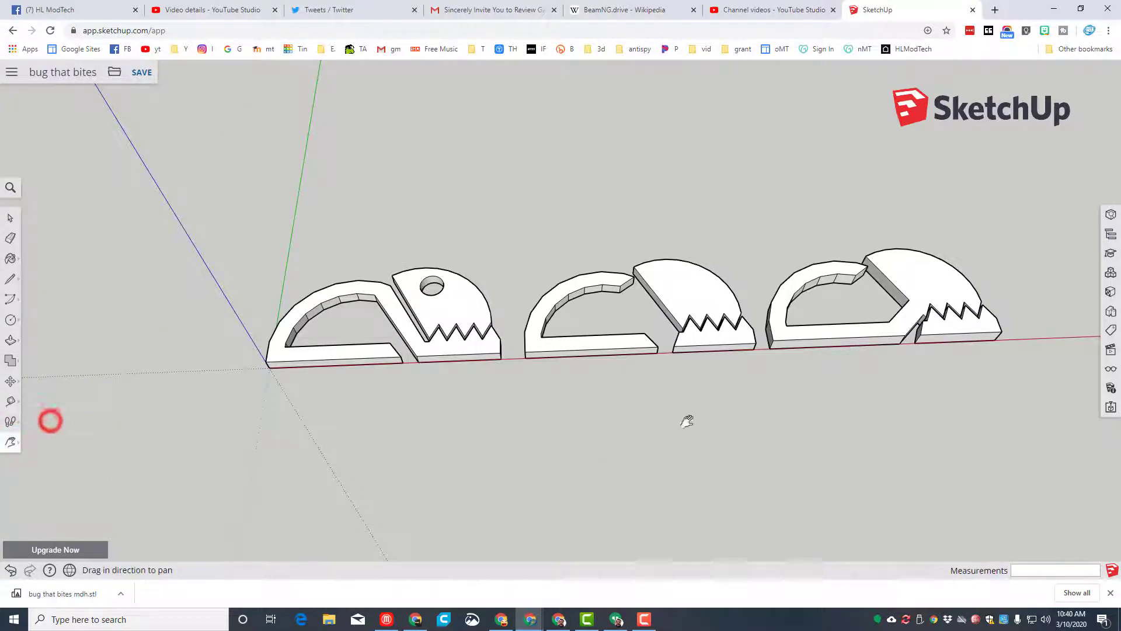
pyautogui.moveTo(687, 421); pyautogui.dragTo(571, 435)
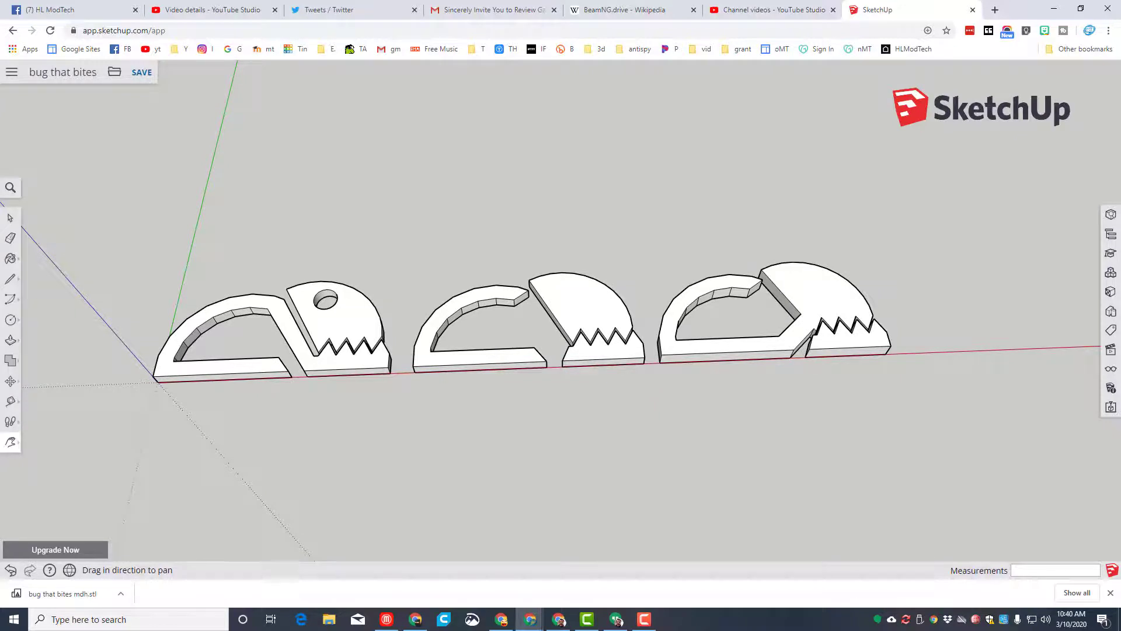
pyautogui.click(10, 217)
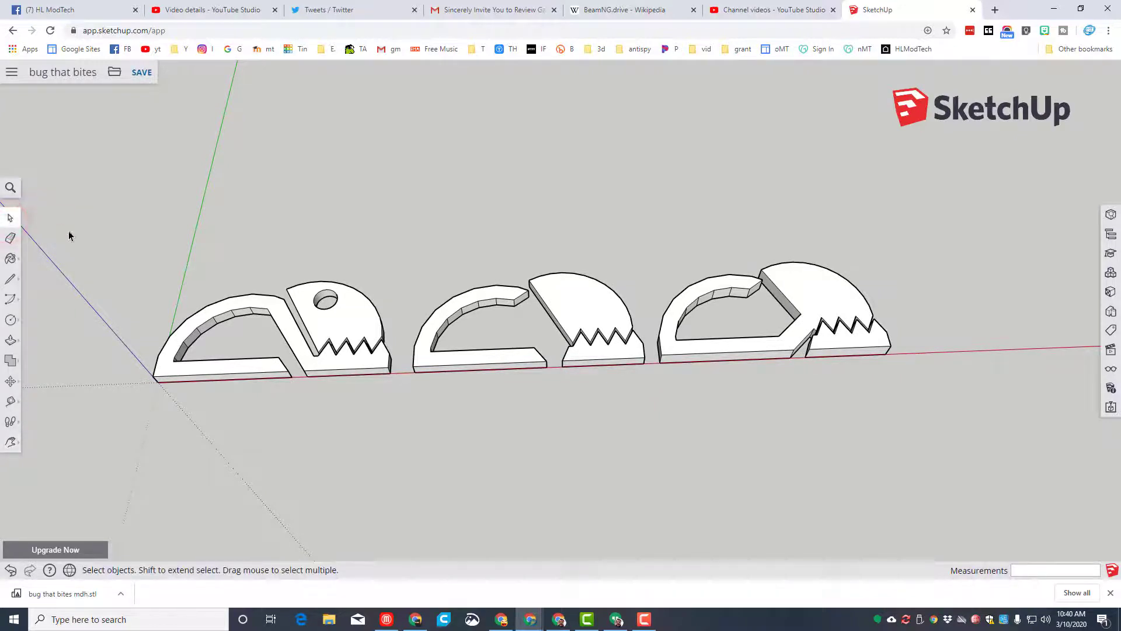
pyautogui.moveTo(114, 206); pyautogui.dragTo(398, 429)
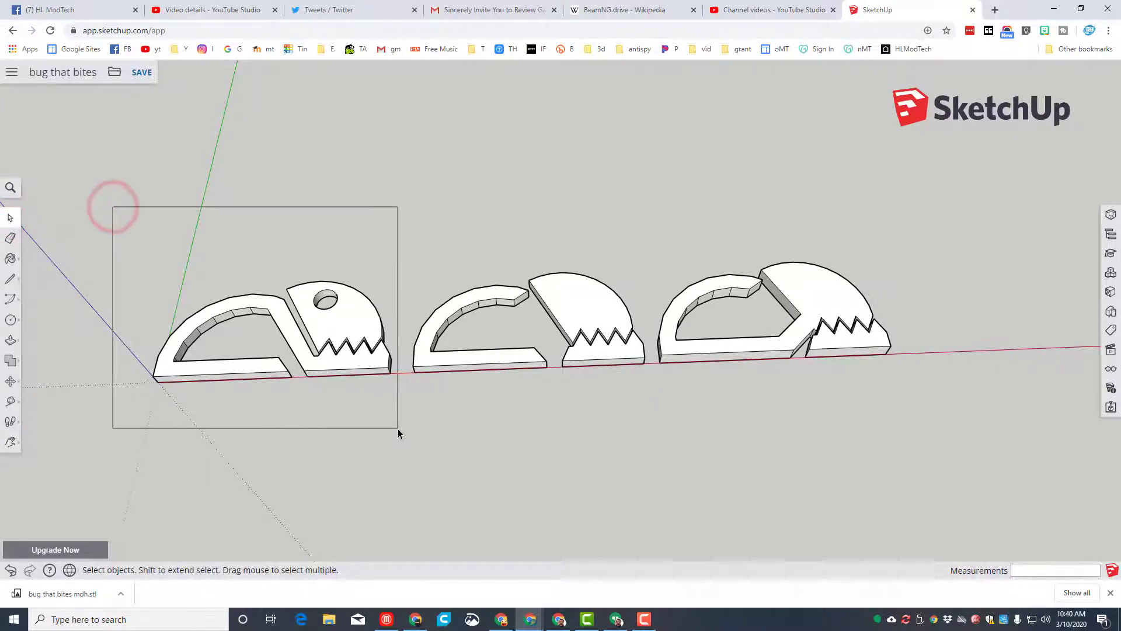
pyautogui.rightClick(328, 354)
pyautogui.click(372, 222)
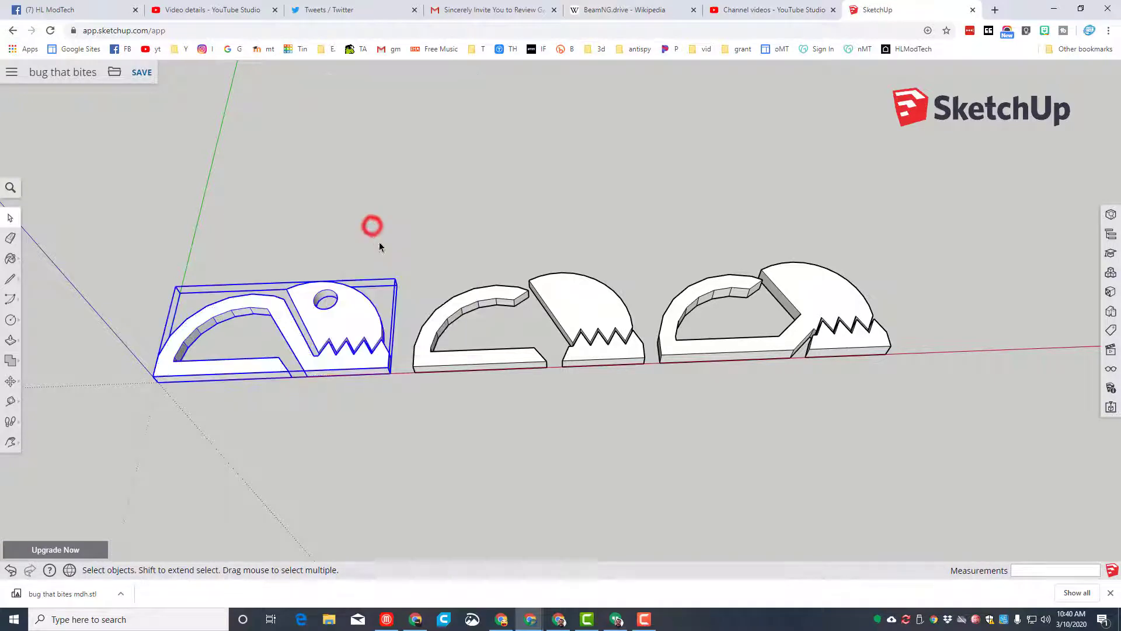
# Step: Make the second bug piece into its own group
pyautogui.moveTo(409, 205); pyautogui.dragTo(653, 456)
pyautogui.rightClick(579, 305)
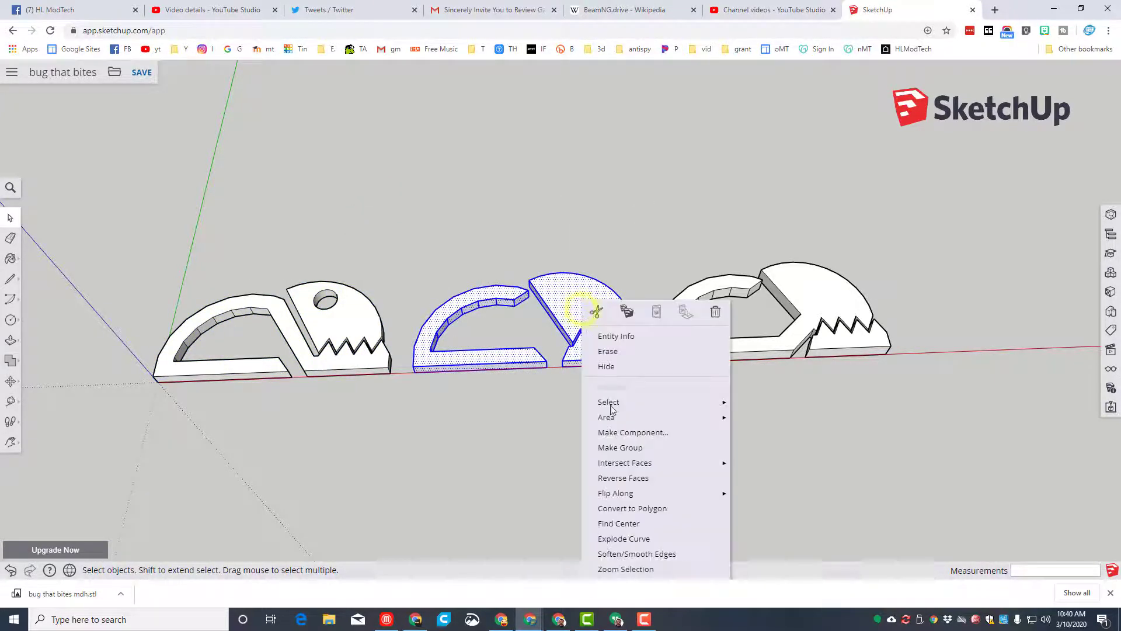
pyautogui.click(614, 448)
pyautogui.click(695, 208)
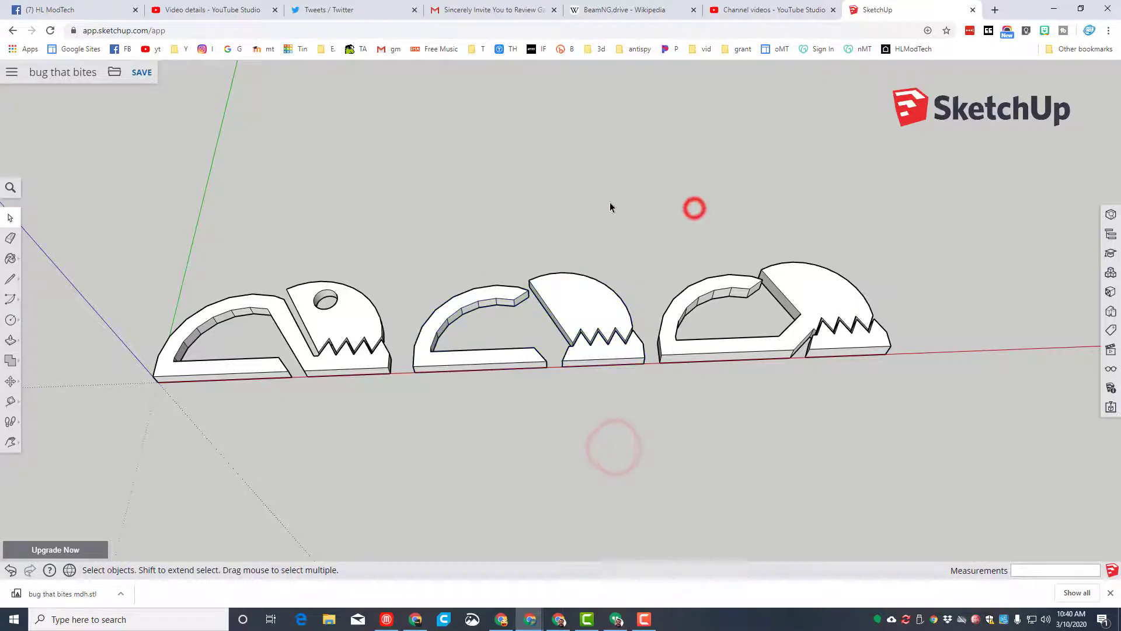
# Step: Make the third bug piece into its own group
pyautogui.moveTo(652, 171); pyautogui.dragTo(956, 431)
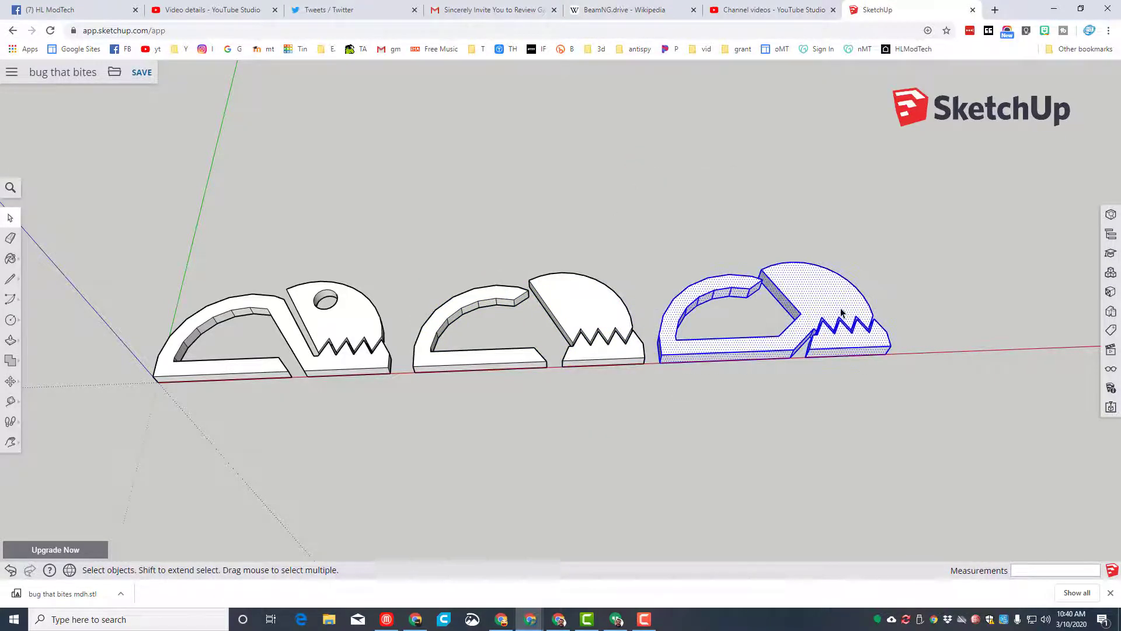
pyautogui.rightClick(840, 307)
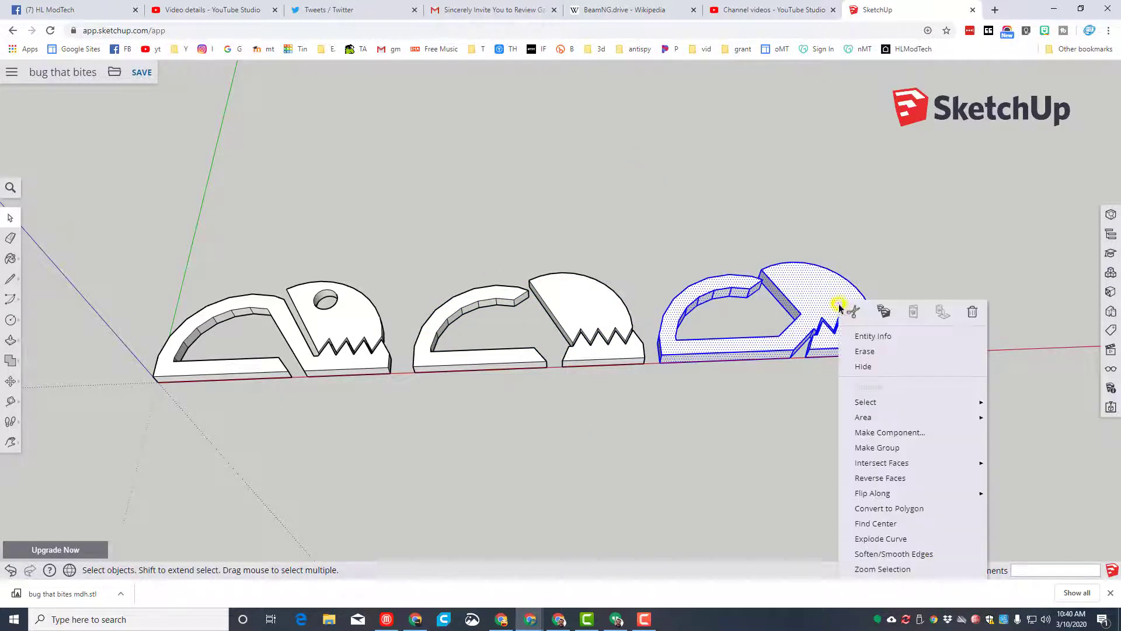
pyautogui.click(859, 450)
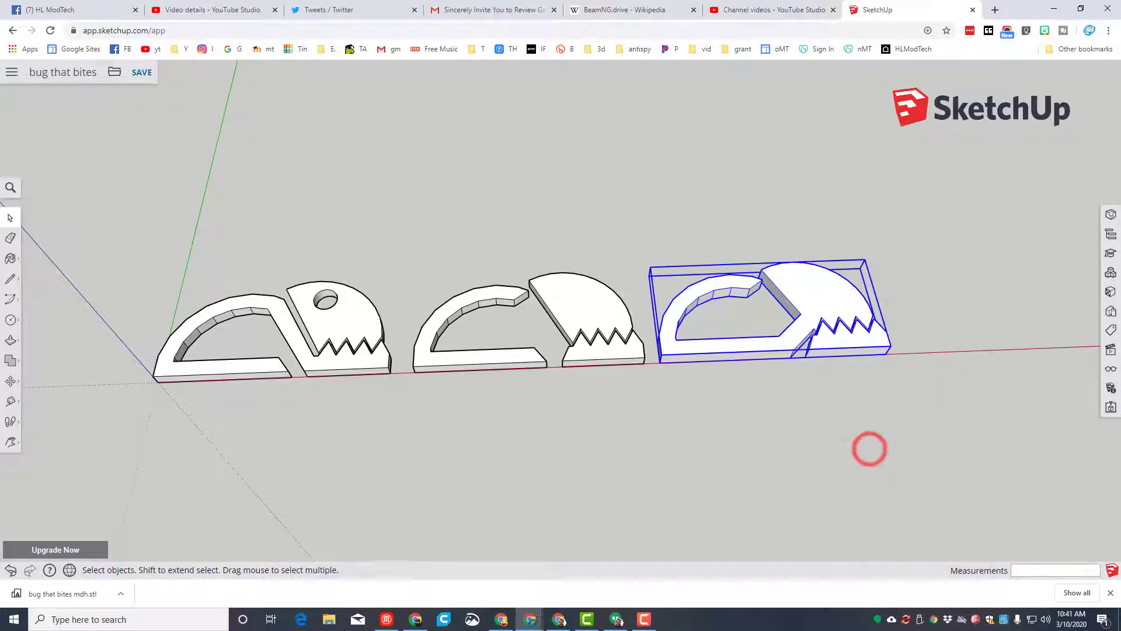
pyautogui.click(11, 442)
pyautogui.click(41, 394)
# Step: Orbit the view to see the three bug groups in a row from above
pyautogui.moveTo(478, 392); pyautogui.dragTo(456, 443)
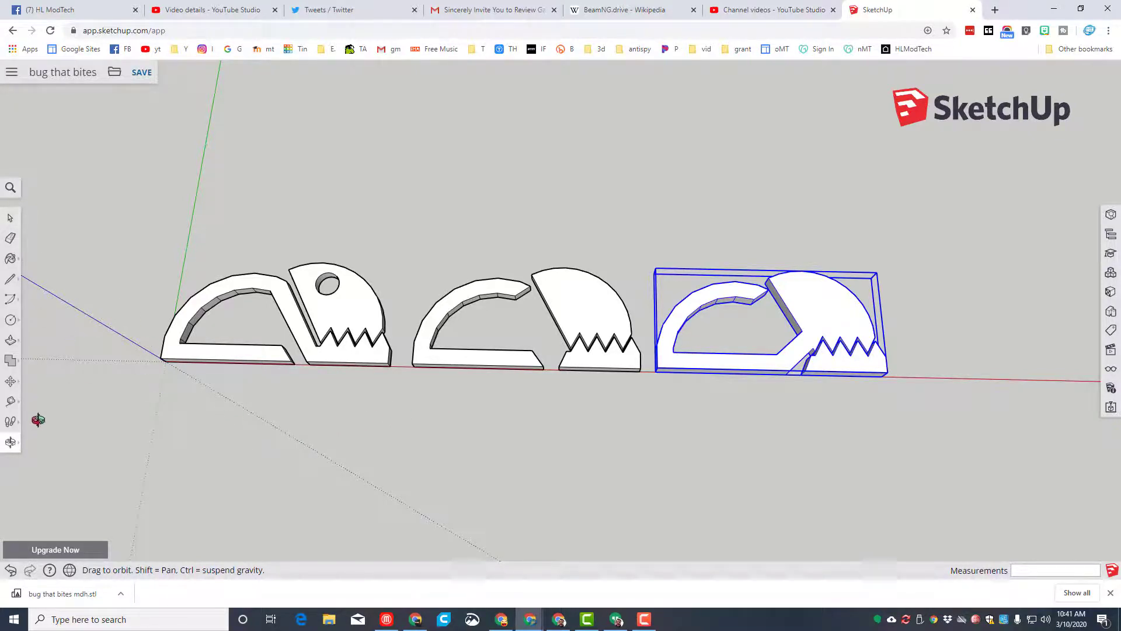
pyautogui.click(11, 442)
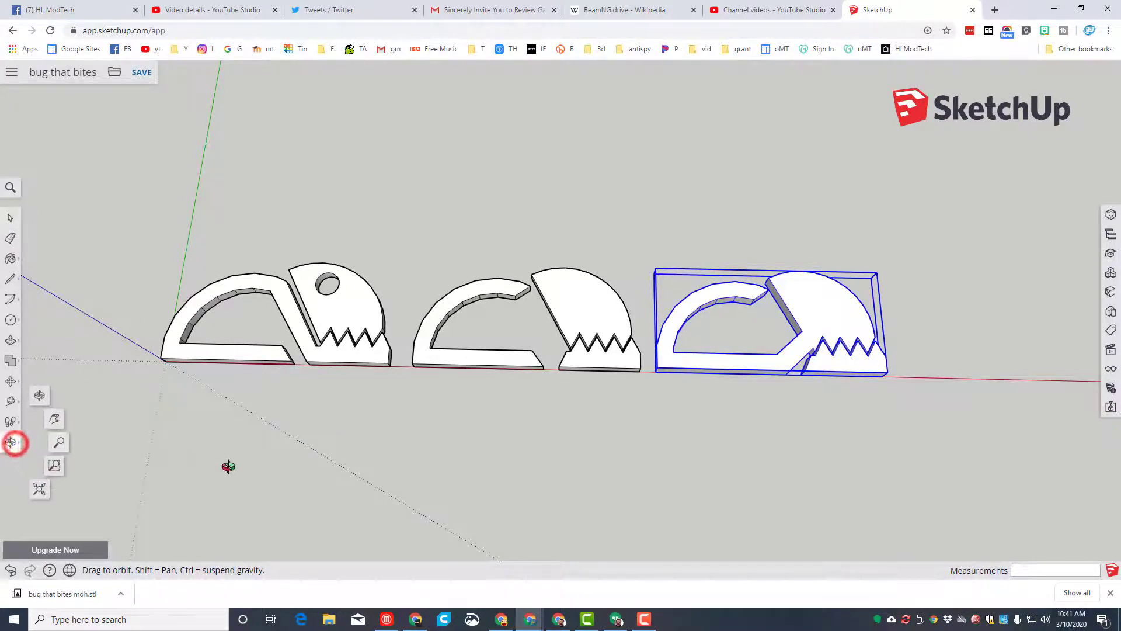
pyautogui.click(36, 395)
pyautogui.moveTo(423, 478); pyautogui.dragTo(3, 340)
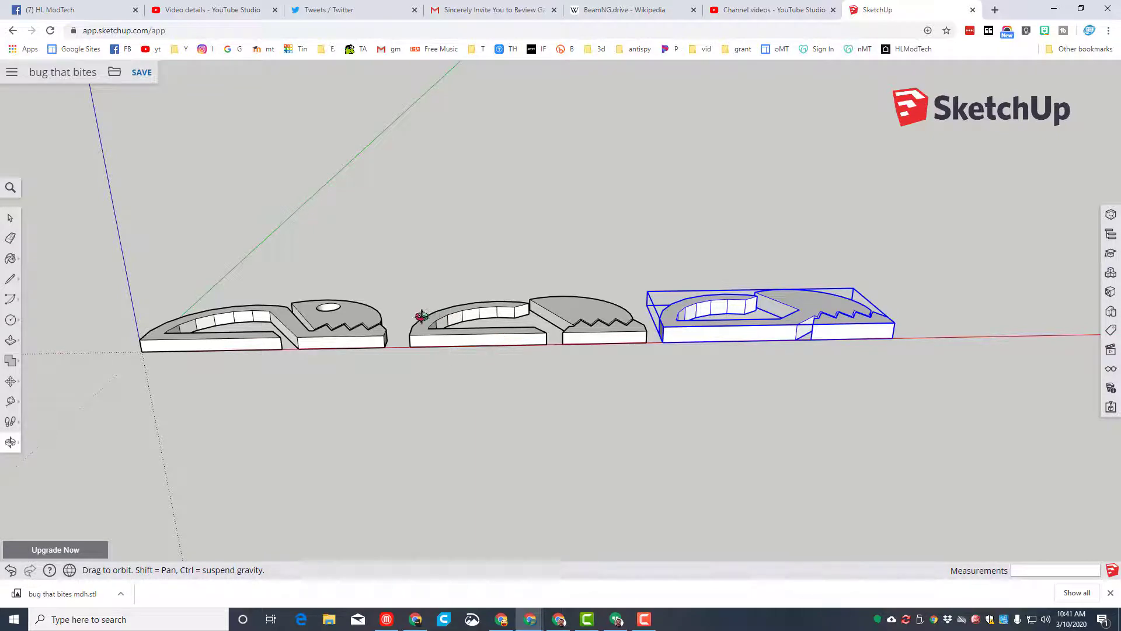
# Step: Move the middle and right bug pieces onto the left piece at the origin
pyautogui.press('m')
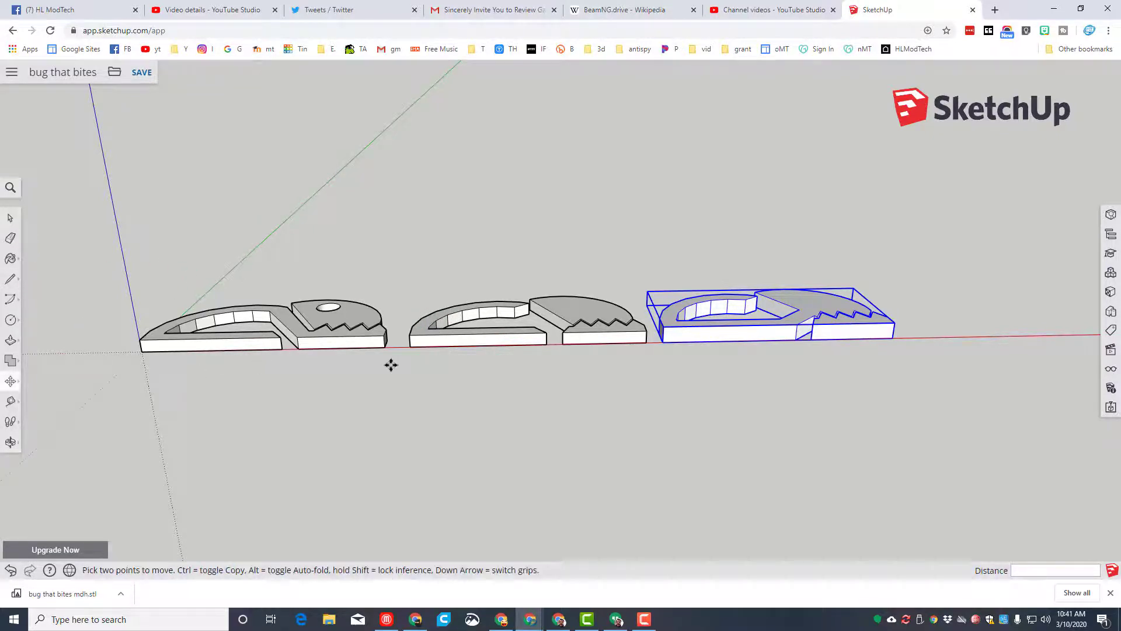
pyautogui.press('space')
pyautogui.click(428, 341)
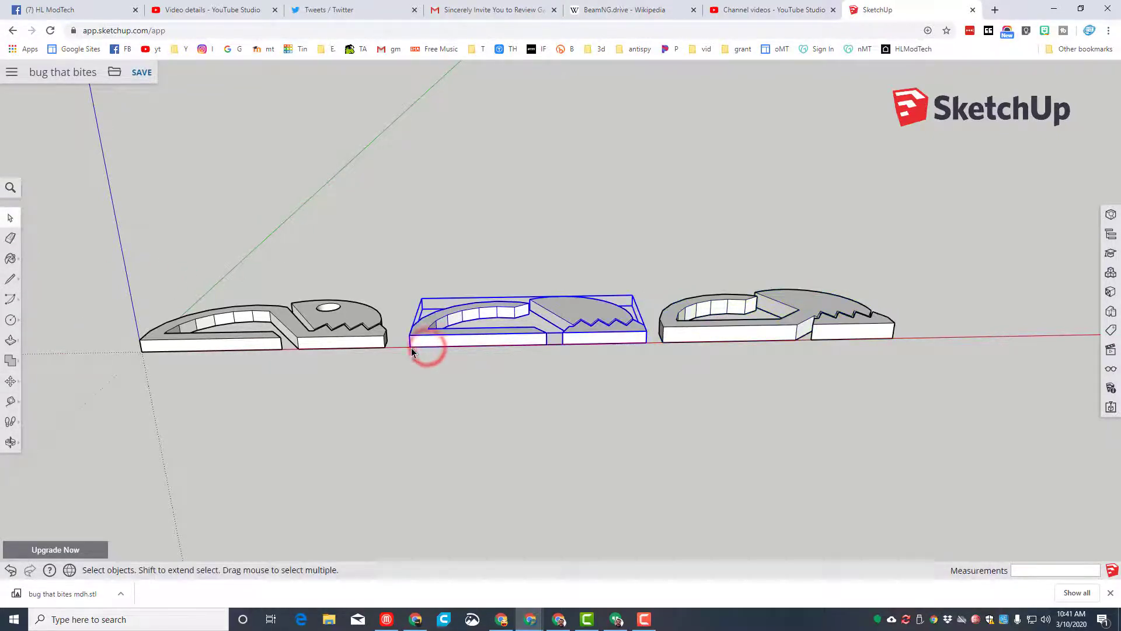
pyautogui.press('m')
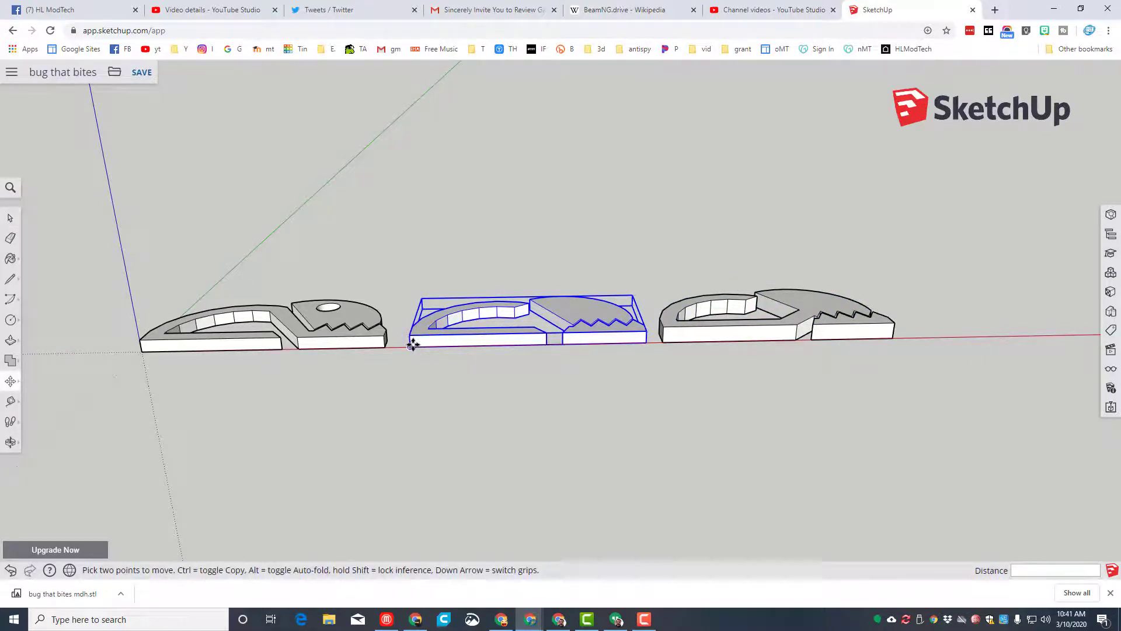
pyautogui.click(412, 345)
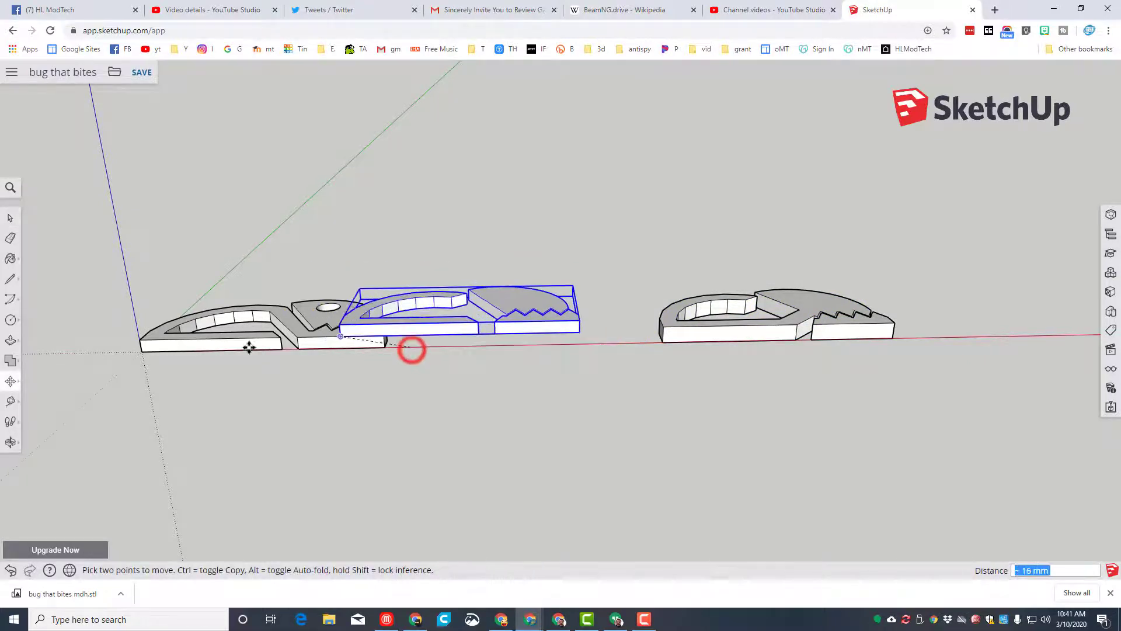
pyautogui.click(140, 338)
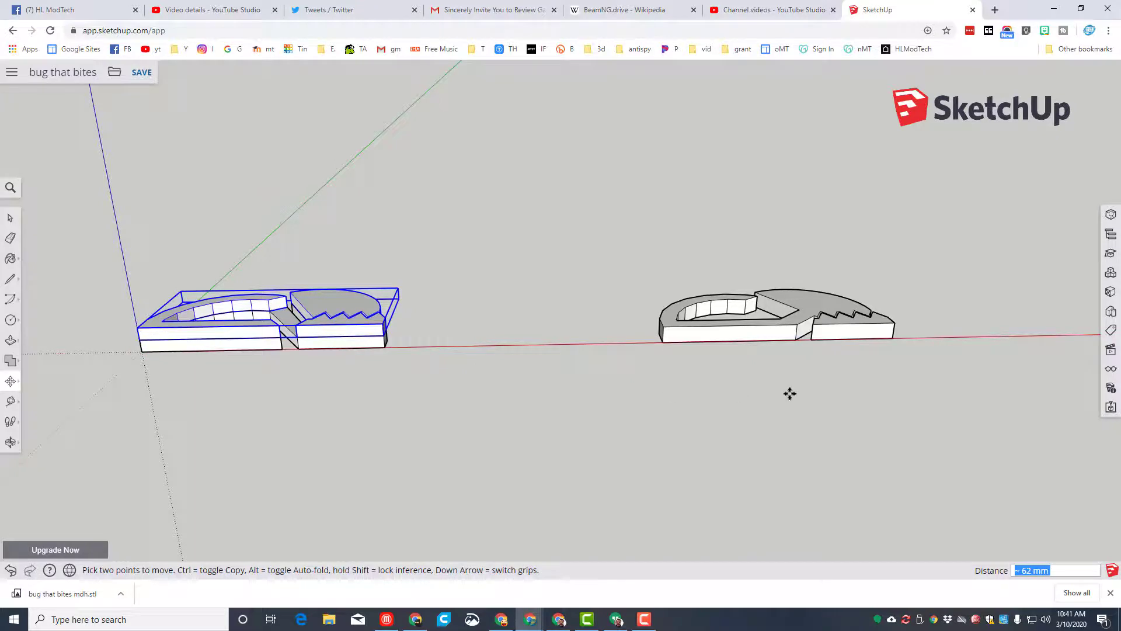
pyautogui.press('space')
pyautogui.click(689, 336)
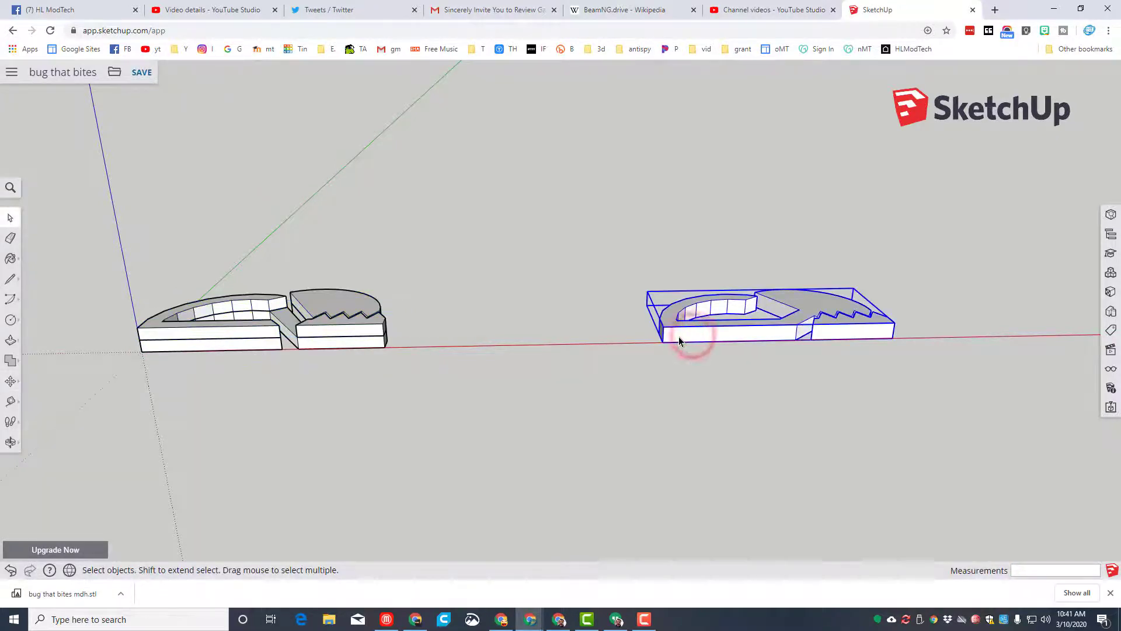
pyautogui.press('m')
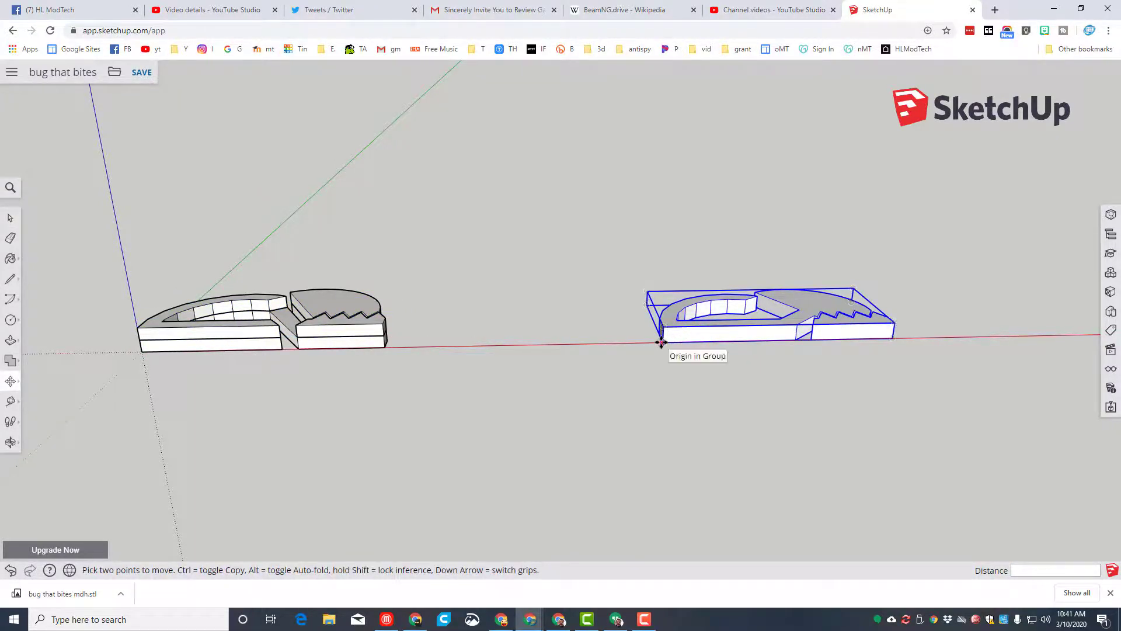
pyautogui.click(661, 342)
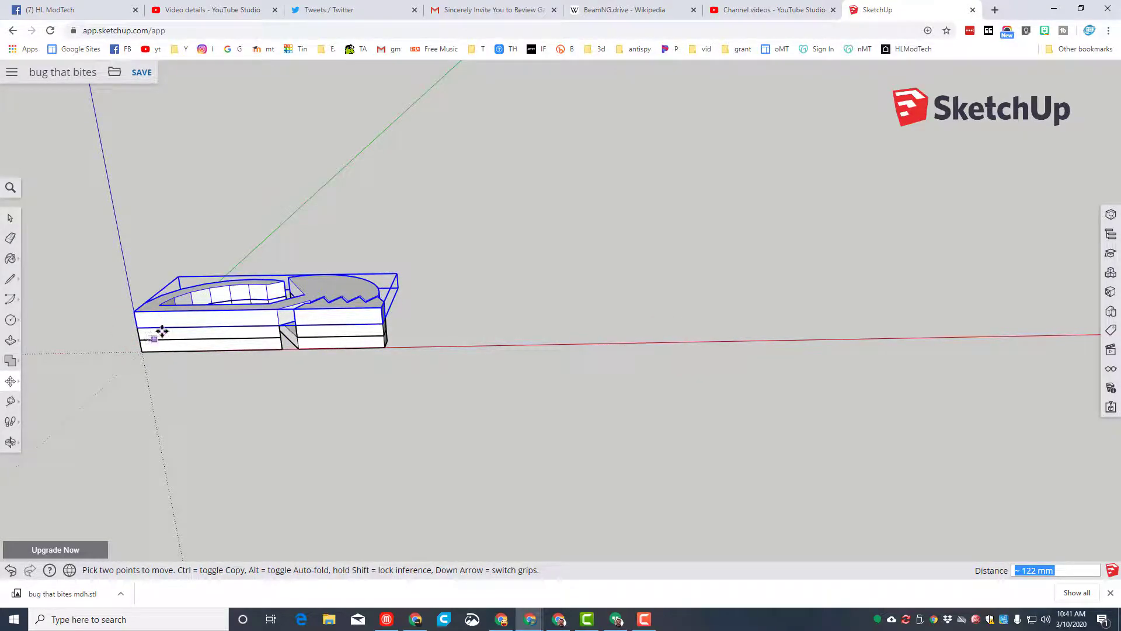
# Step: Copy layers of the stack upward to add two duplicated layers on top
pyautogui.press('space')
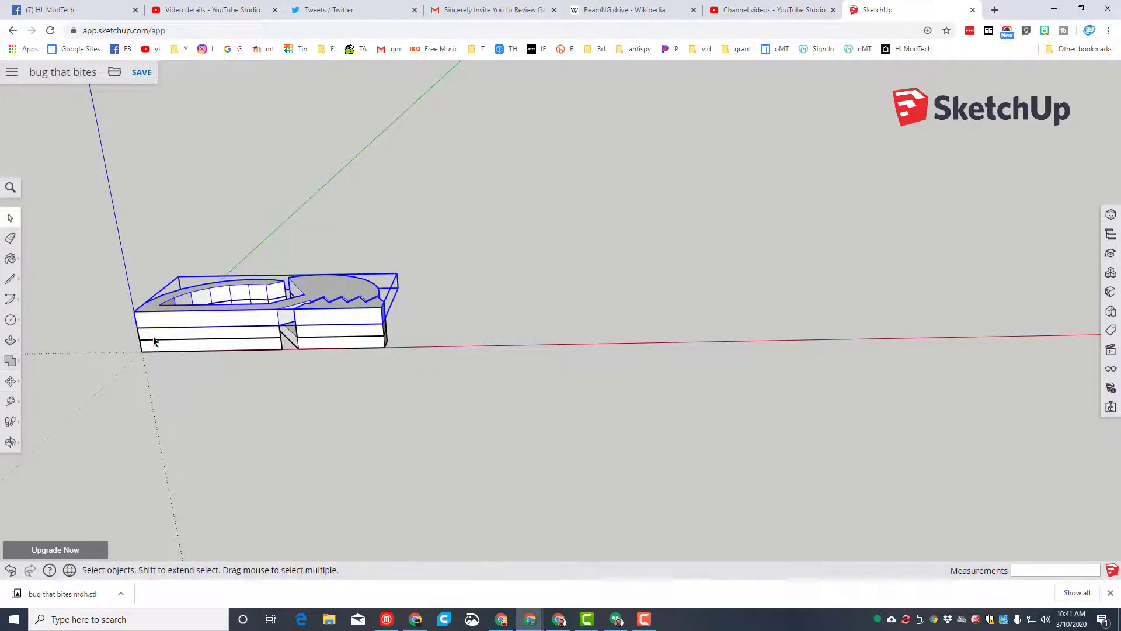
pyautogui.click(153, 336)
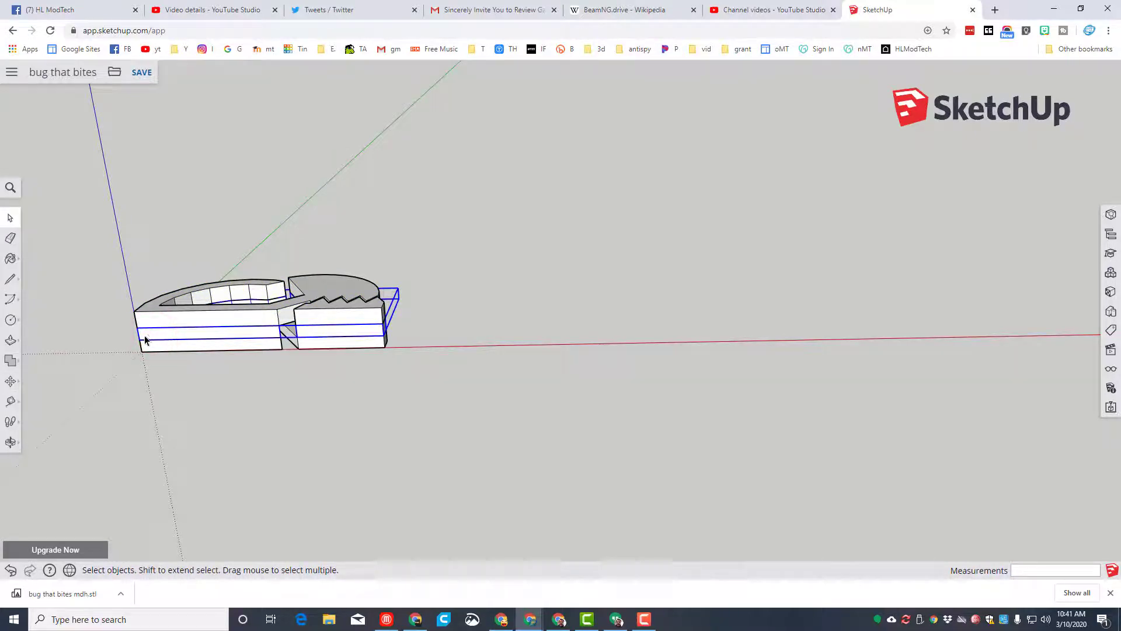
pyautogui.press('m')
pyautogui.click(140, 342)
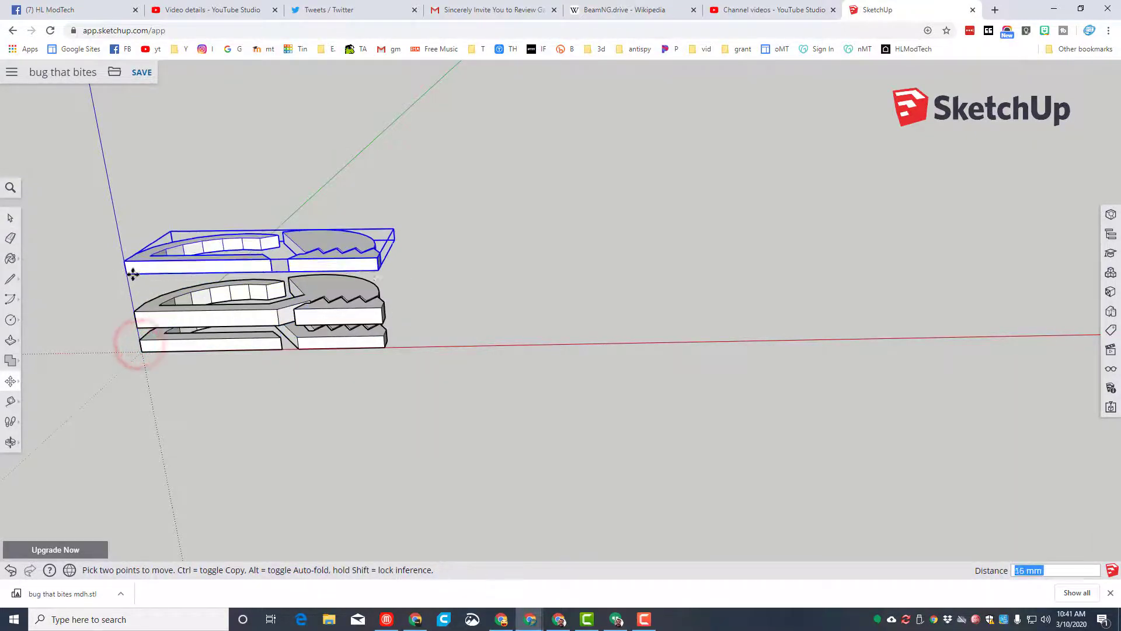
pyautogui.press('ctrl')
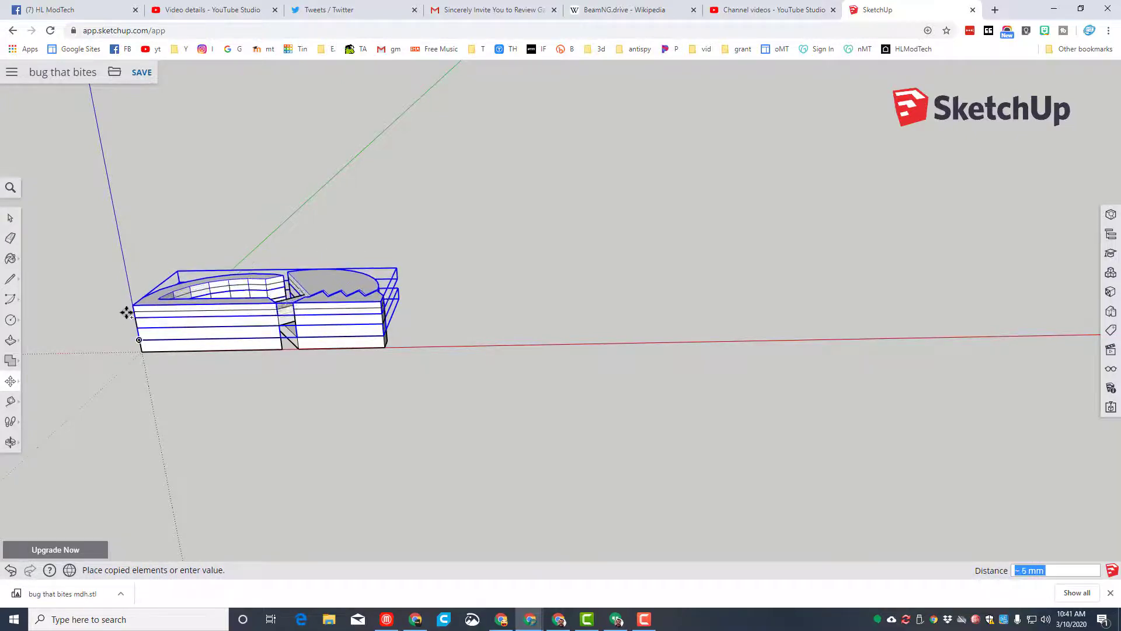
pyautogui.click(126, 313)
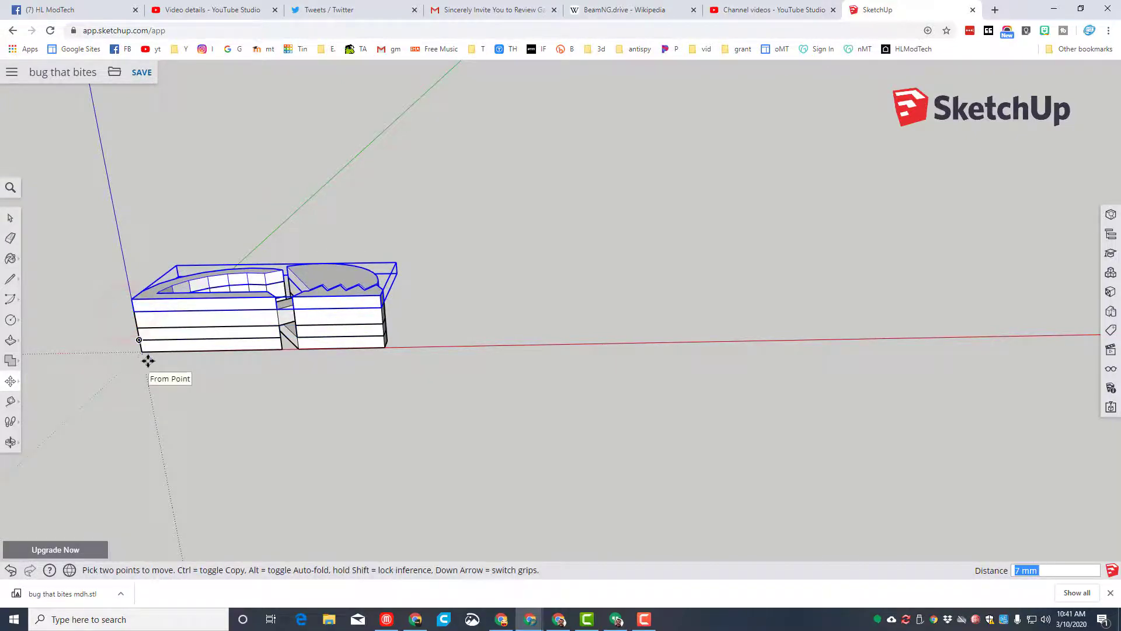
pyautogui.press('space')
pyautogui.click(158, 348)
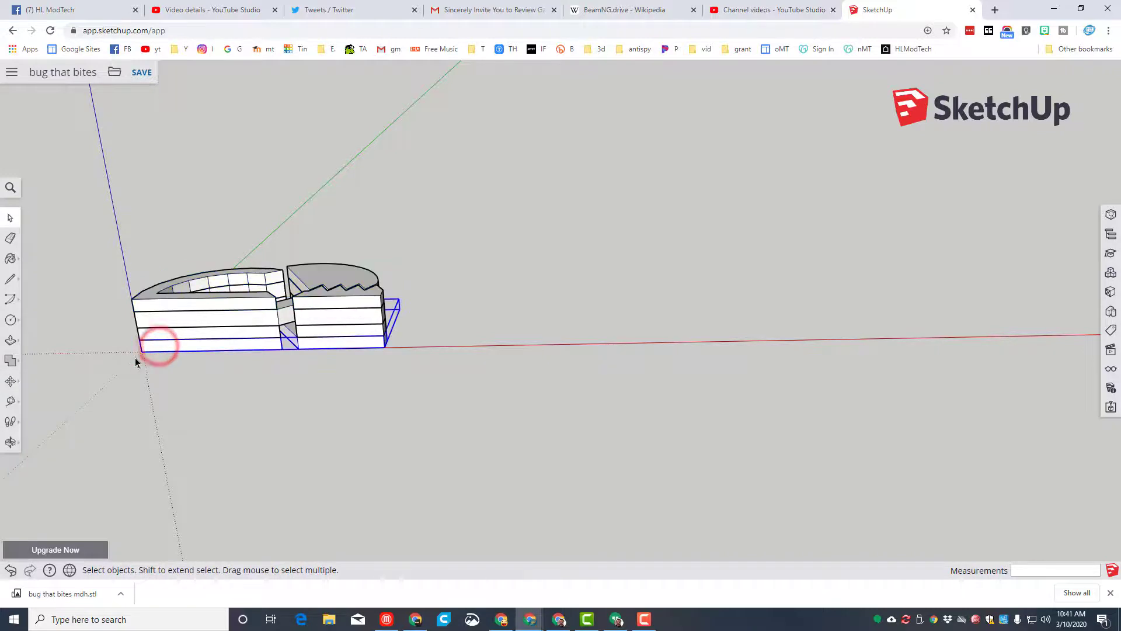
pyautogui.press('m')
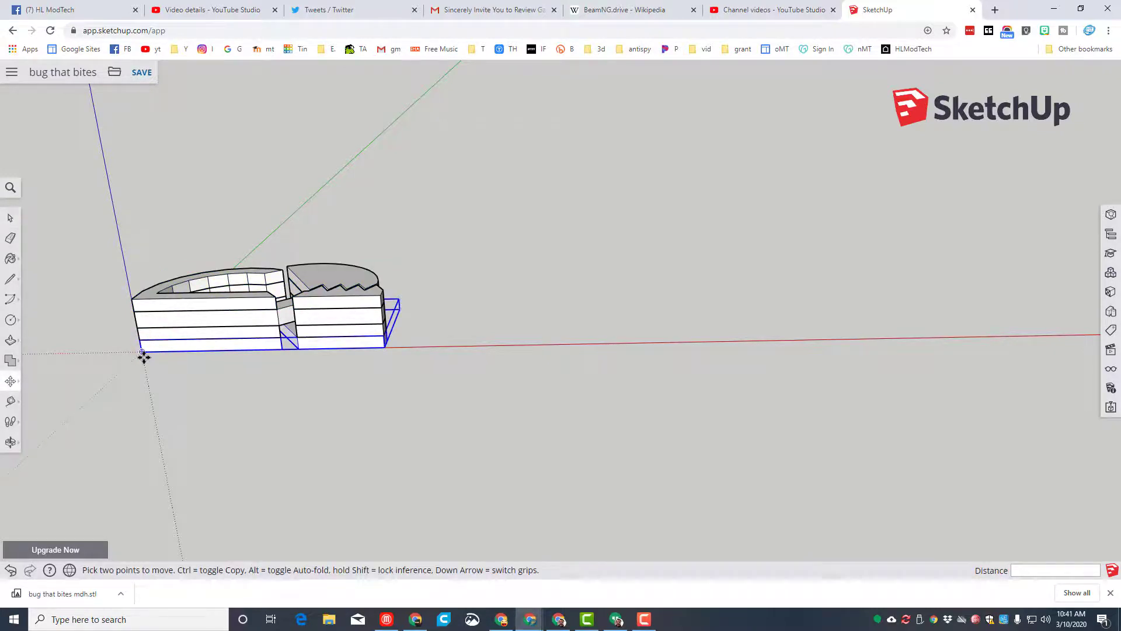
pyautogui.click(143, 352)
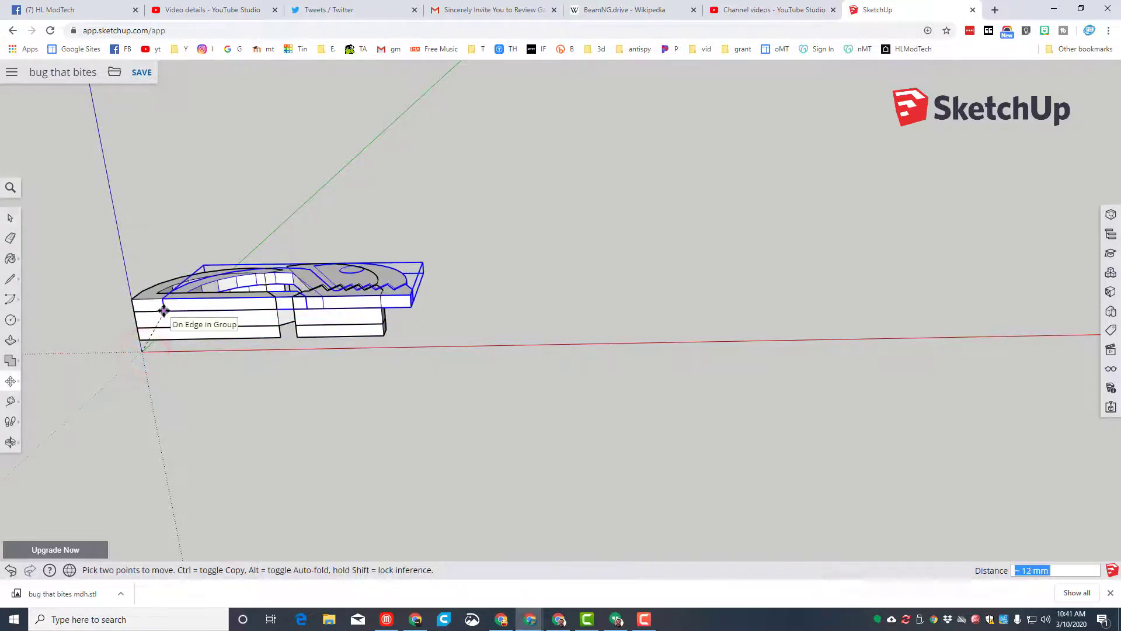
pyautogui.press('ctrl')
pyautogui.click(133, 299)
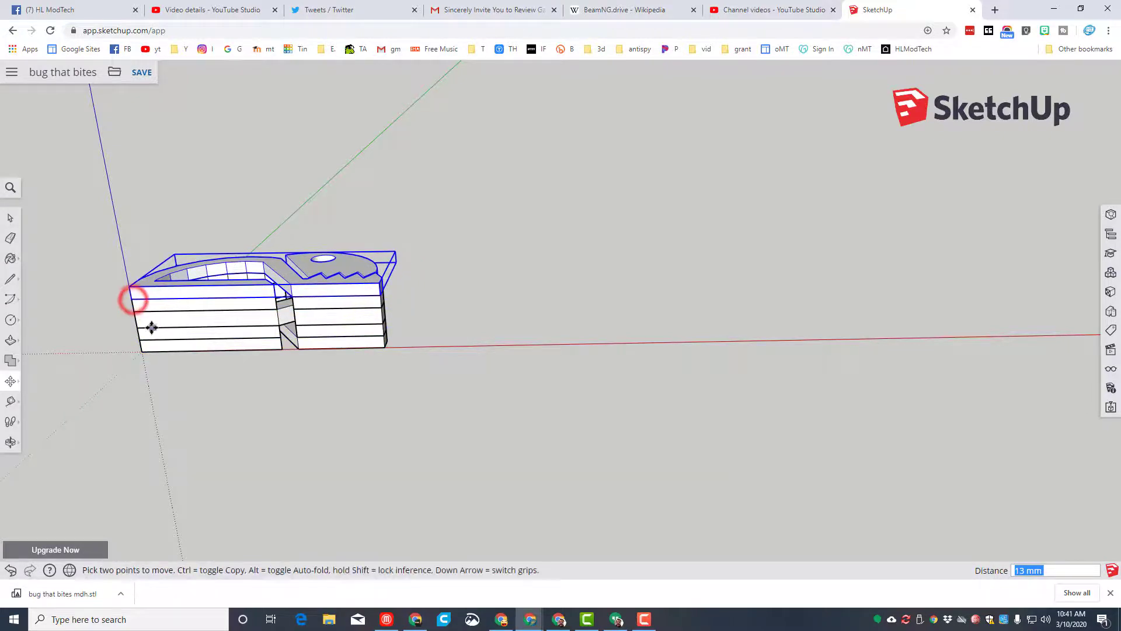
# Step: Orbit down onto the stacked bug body to inspect the jaw teeth and hole
pyautogui.moveTo(65, 340); pyautogui.dragTo(34, 427, button='middle')
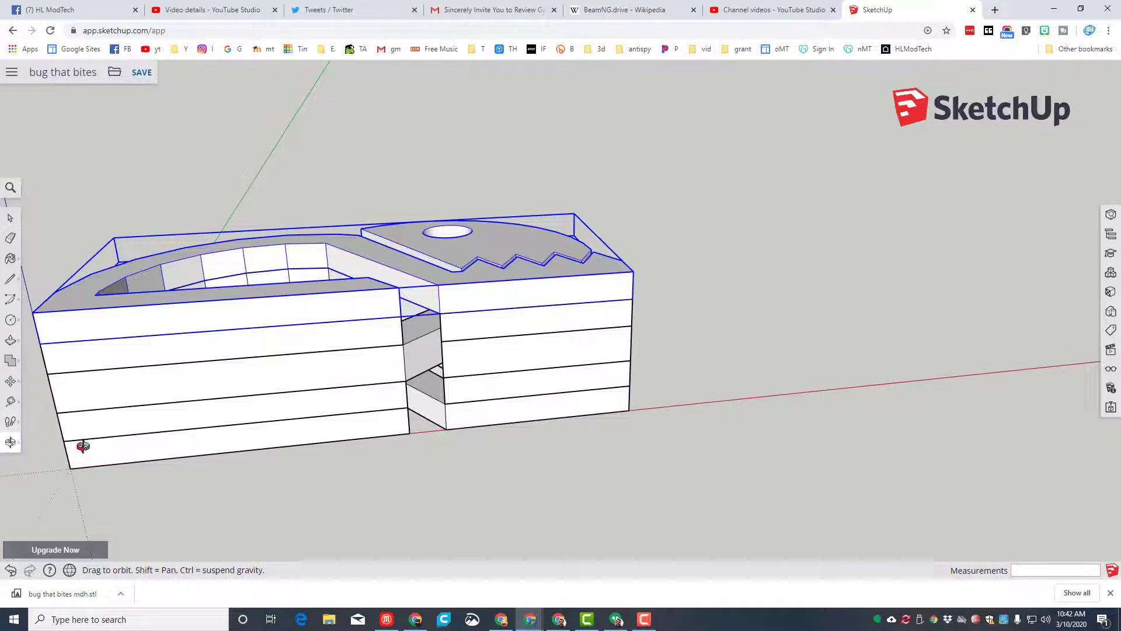
pyautogui.moveTo(355, 464); pyautogui.dragTo(428, 449)
pyautogui.moveTo(431, 385); pyautogui.dragTo(447, 347)
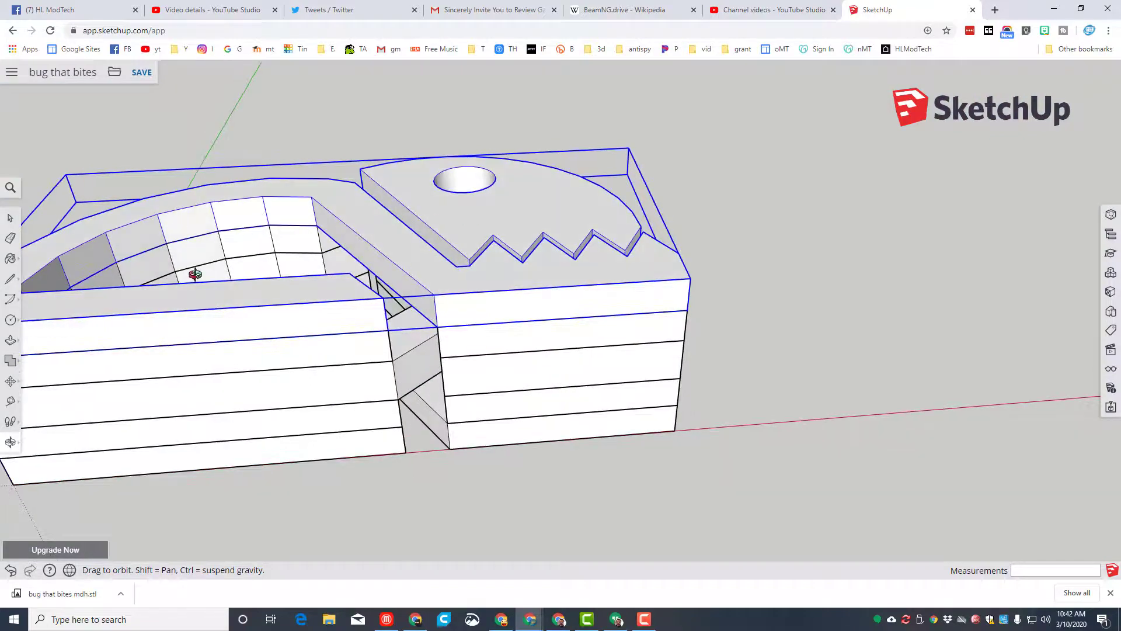
pyautogui.moveTo(771, 318); pyautogui.dragTo(245, 262)
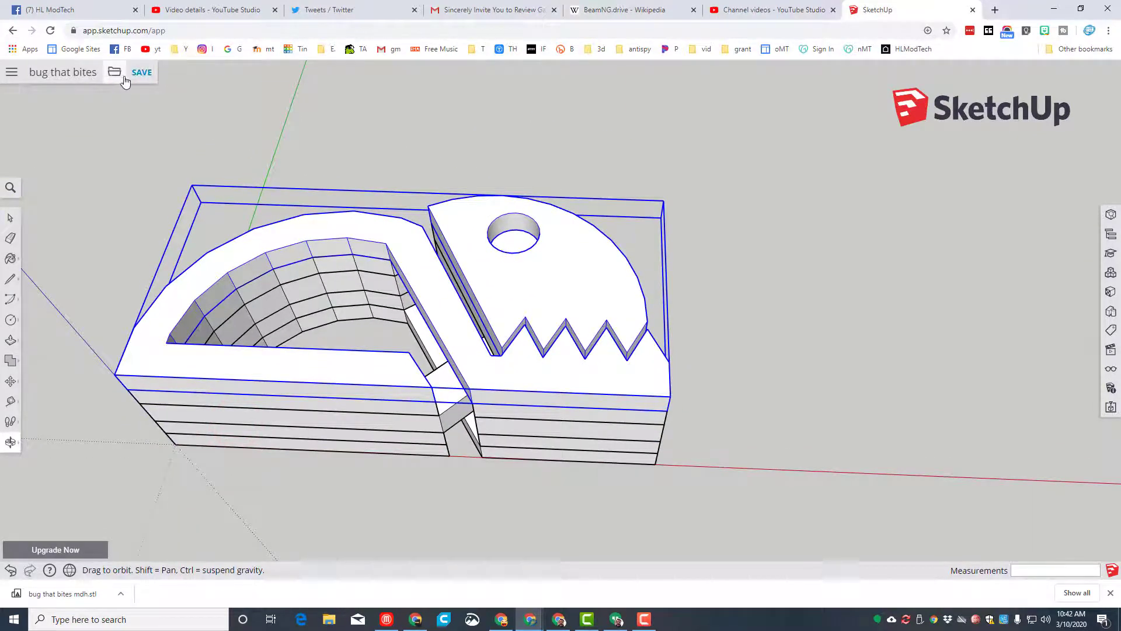
# Step: Save the bug model, download it as bug that bites2.stl, and reopen the export formats
pyautogui.click(137, 75)
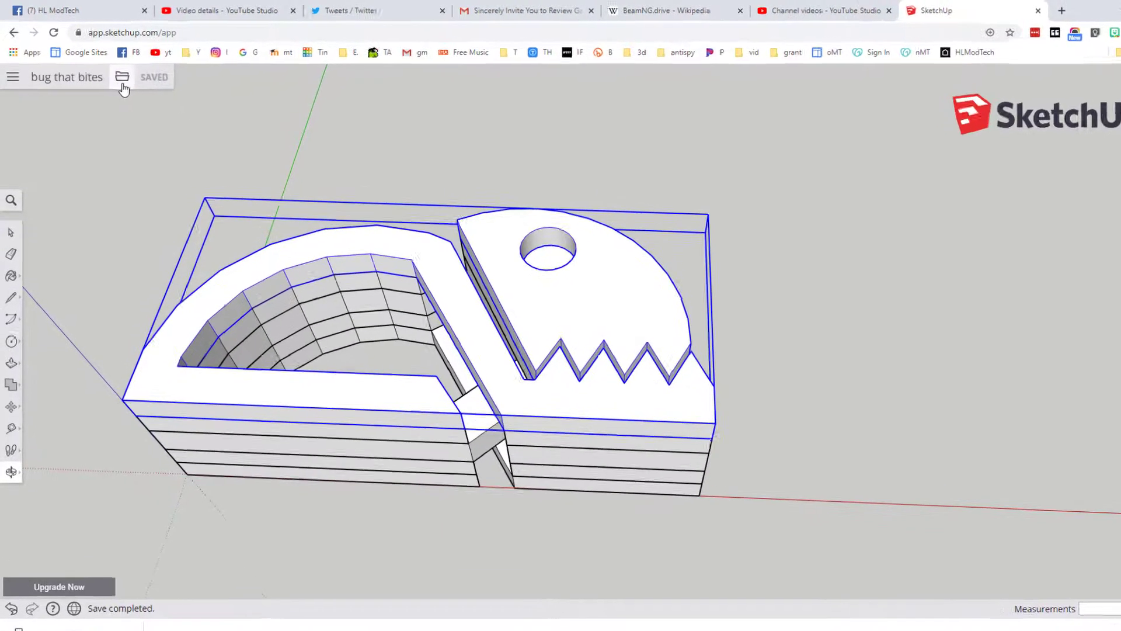
pyautogui.click(122, 78)
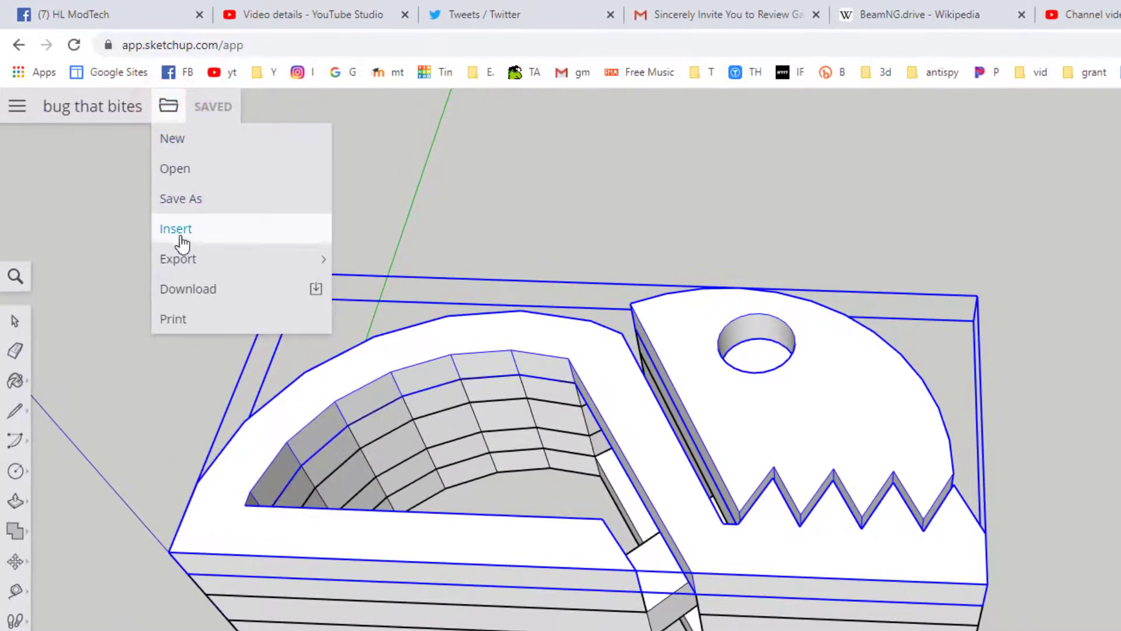
pyautogui.moveTo(130, 192)
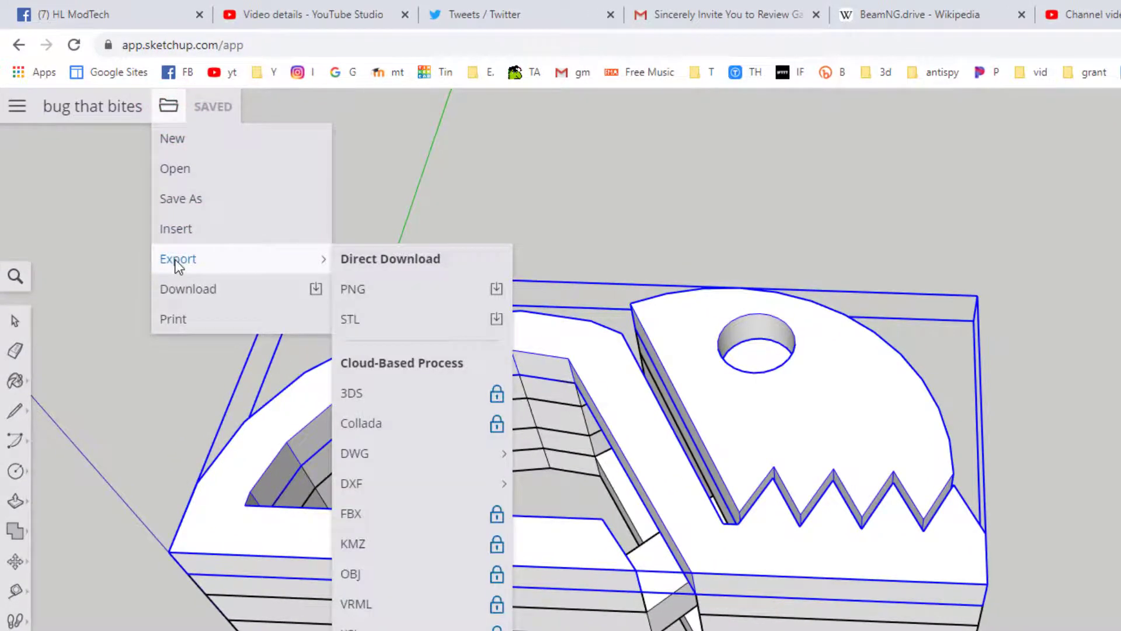
pyautogui.click(408, 321)
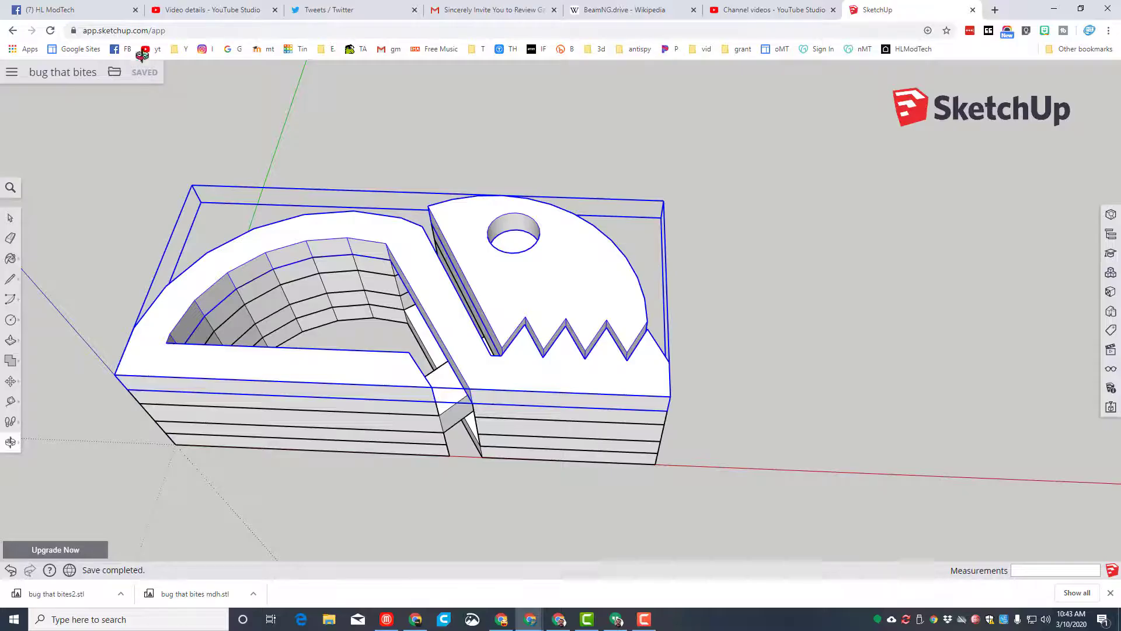
pyautogui.click(115, 82)
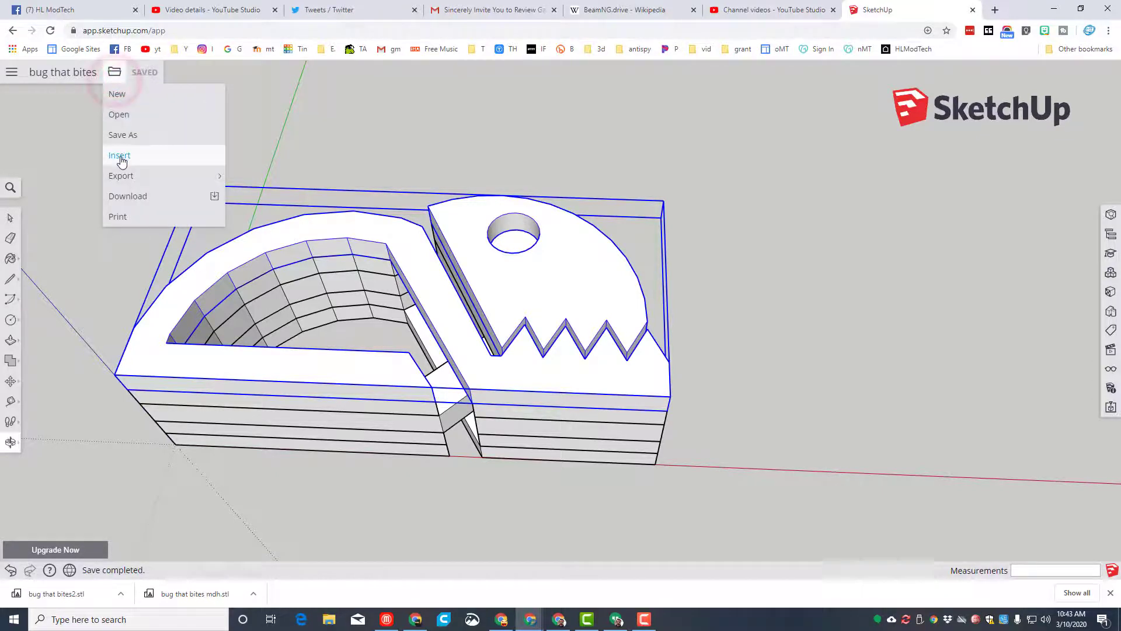
pyautogui.moveTo(125, 176)
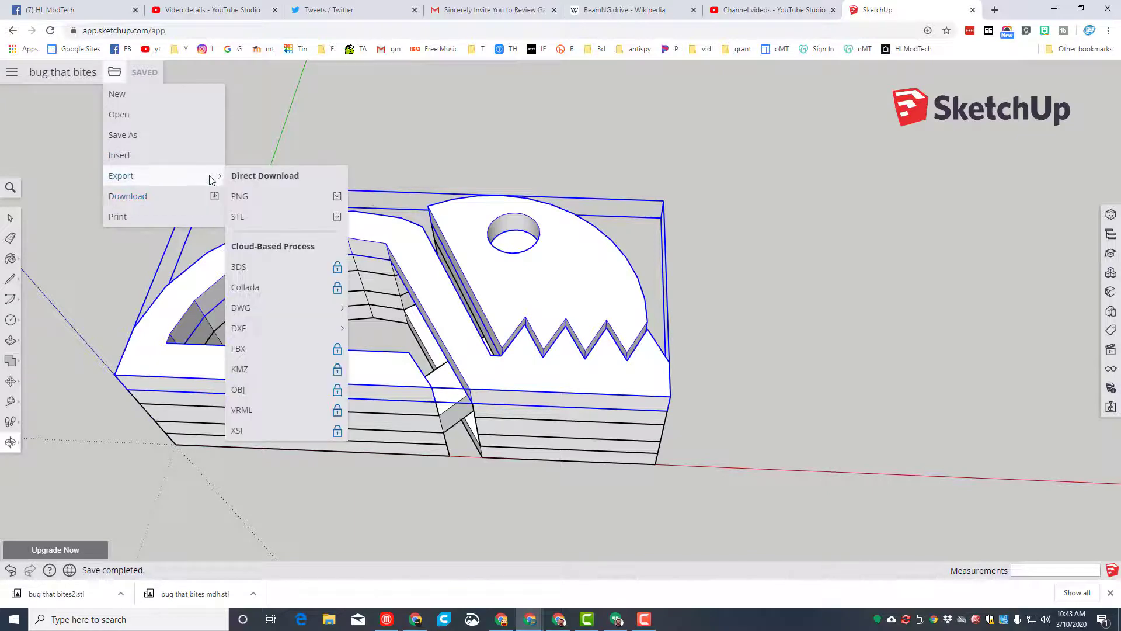
# Step: Export another STL into the stl folder, named 'bug that bites mdh2'
pyautogui.click(251, 218)
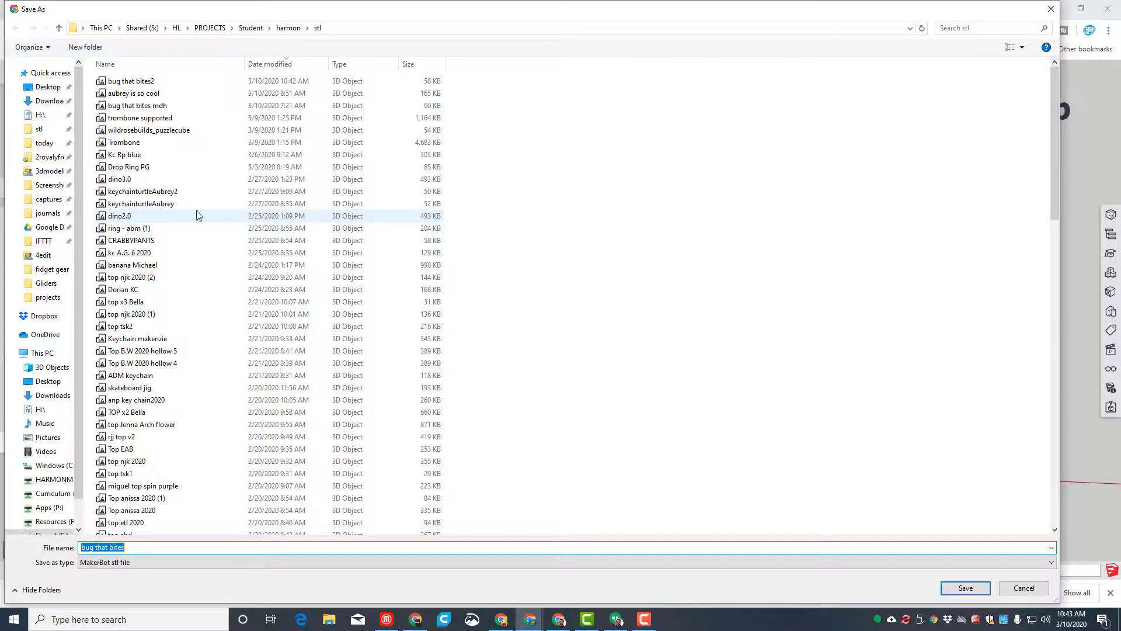
pyautogui.click(35, 129)
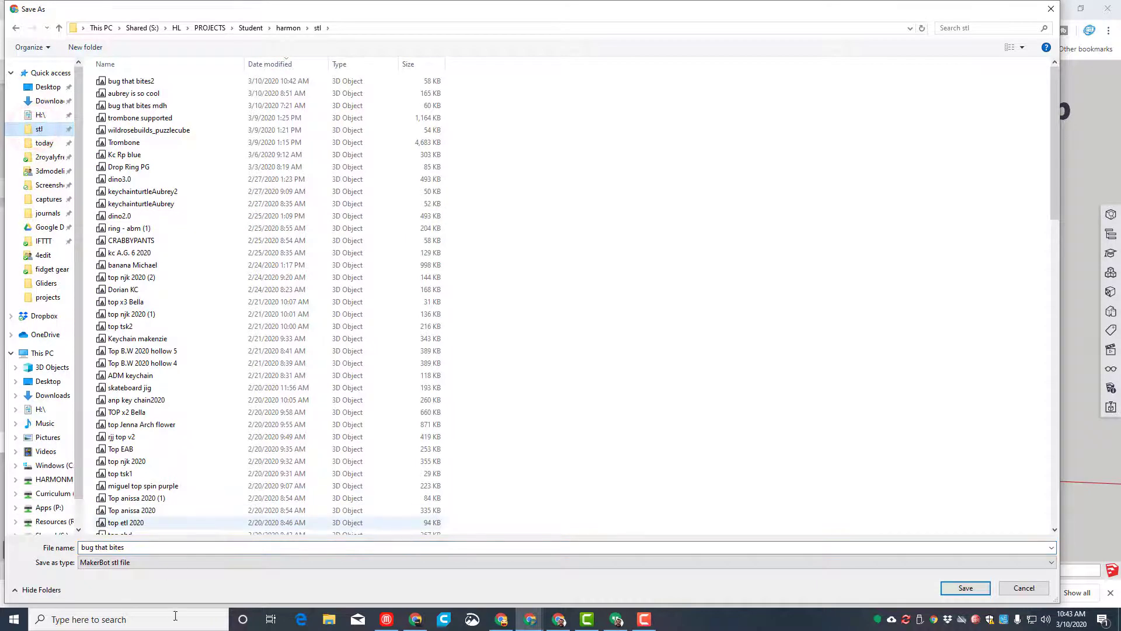
pyautogui.click(135, 546)
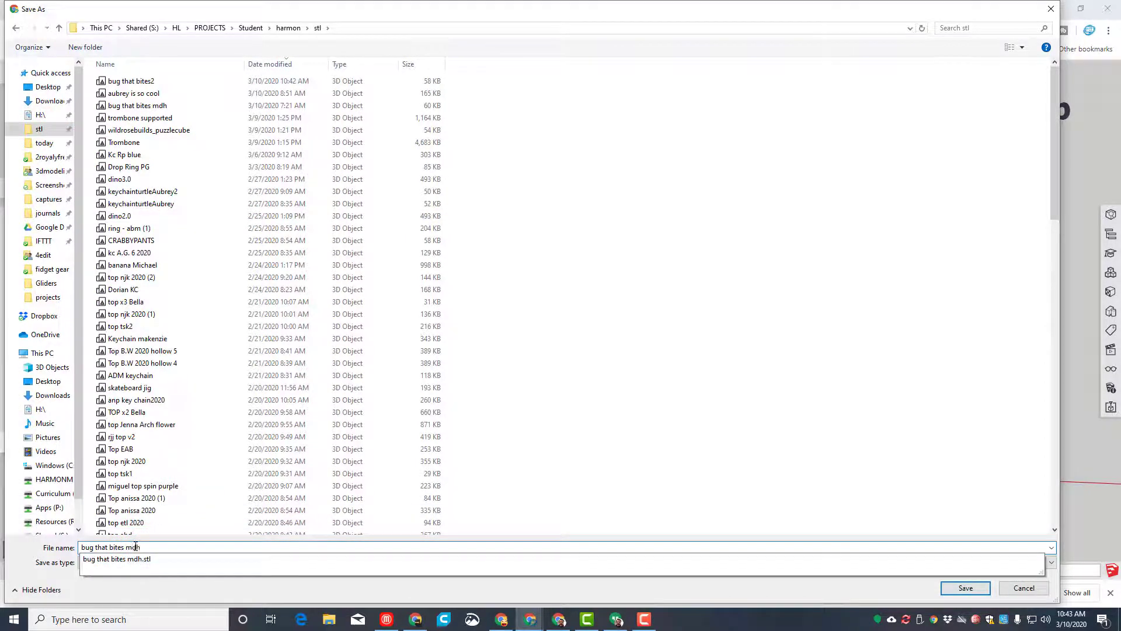
pyautogui.write('mdh3')
pyautogui.press('BackSpace')
pyautogui.write('2')
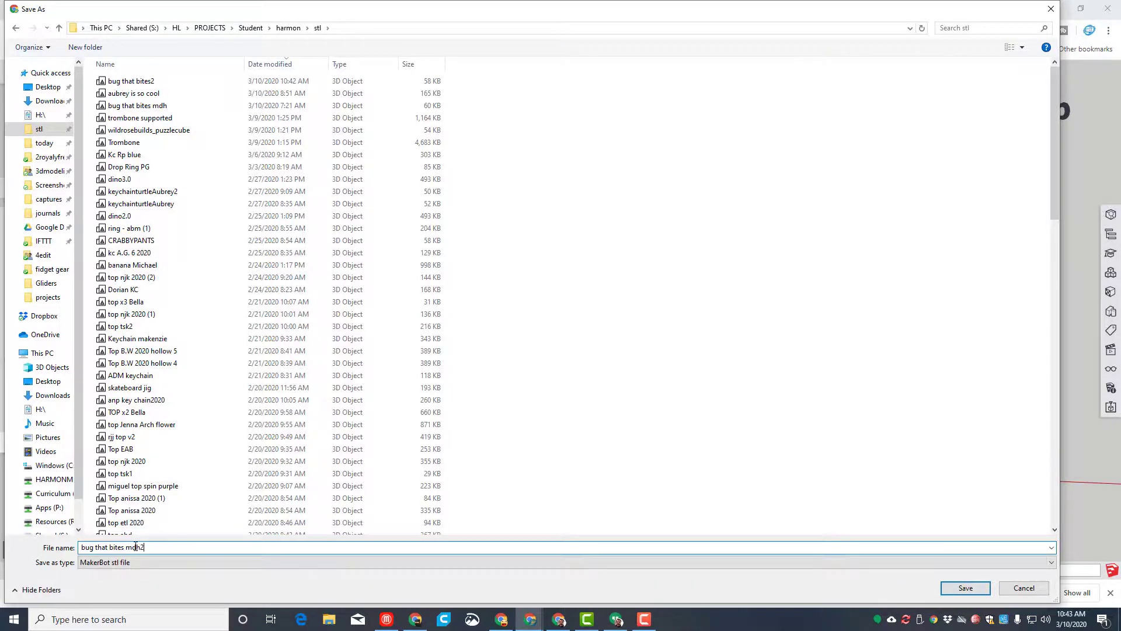